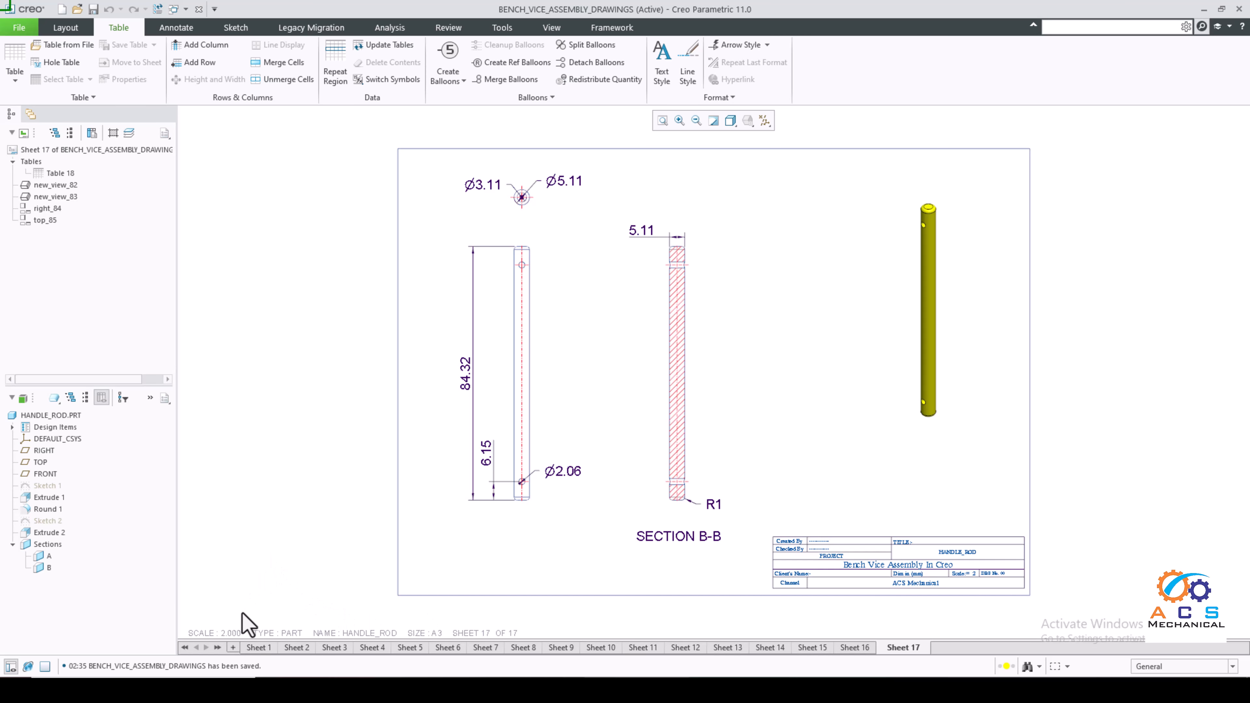
Add a new blank sheet, Sheet 18, to the drawing
click(234, 648)
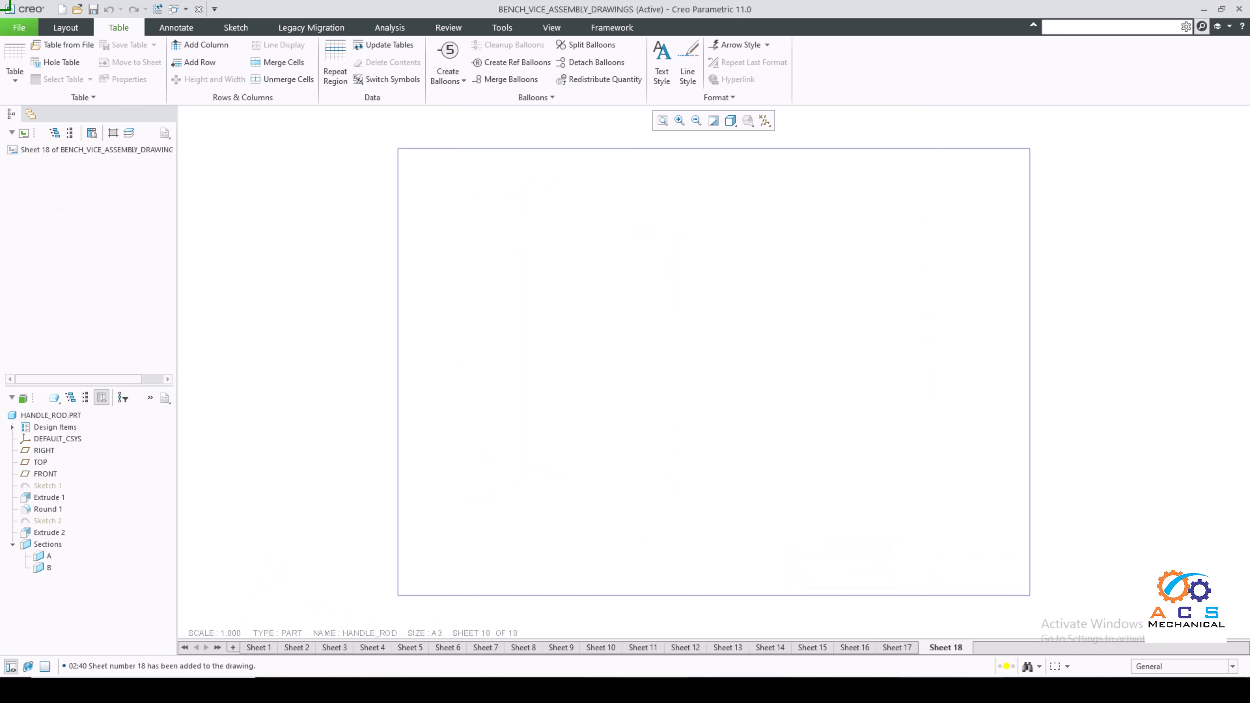
mouse_move(972, 654)
Set KNOB.PRT as the current drawing model, picking it from the vice screw sub-assembly on Sheet 14
mouse_move(779, 652)
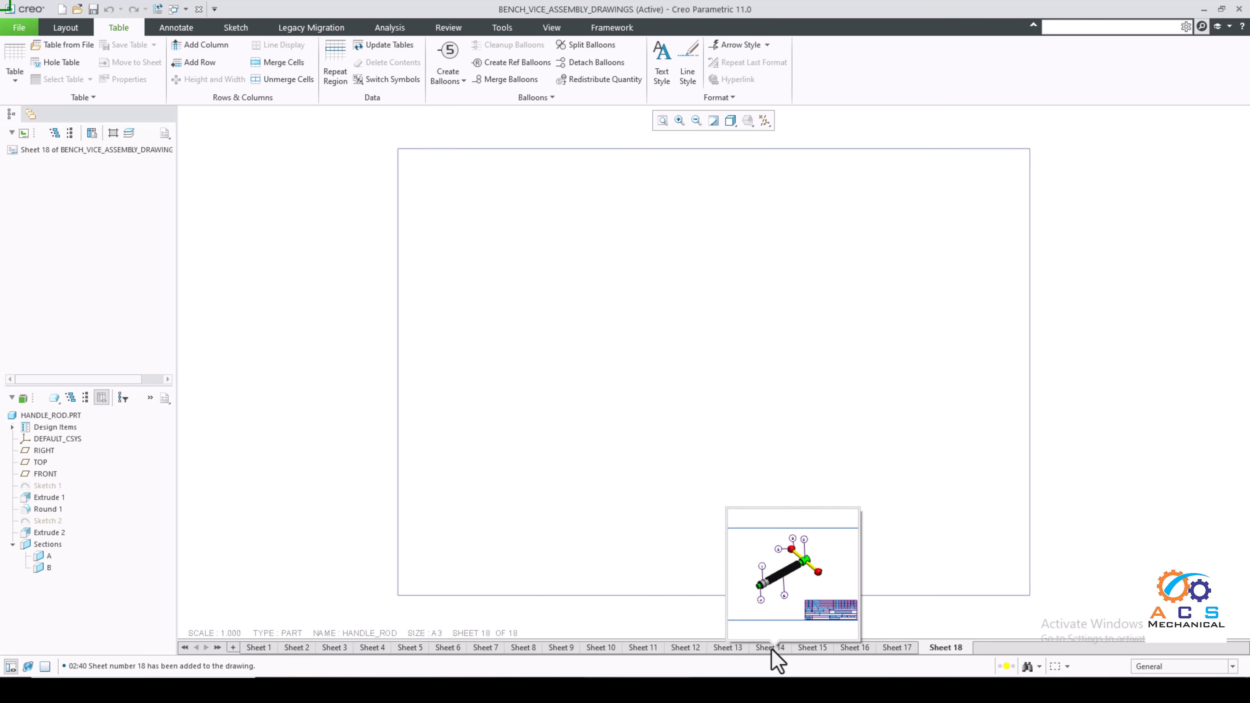
click(772, 649)
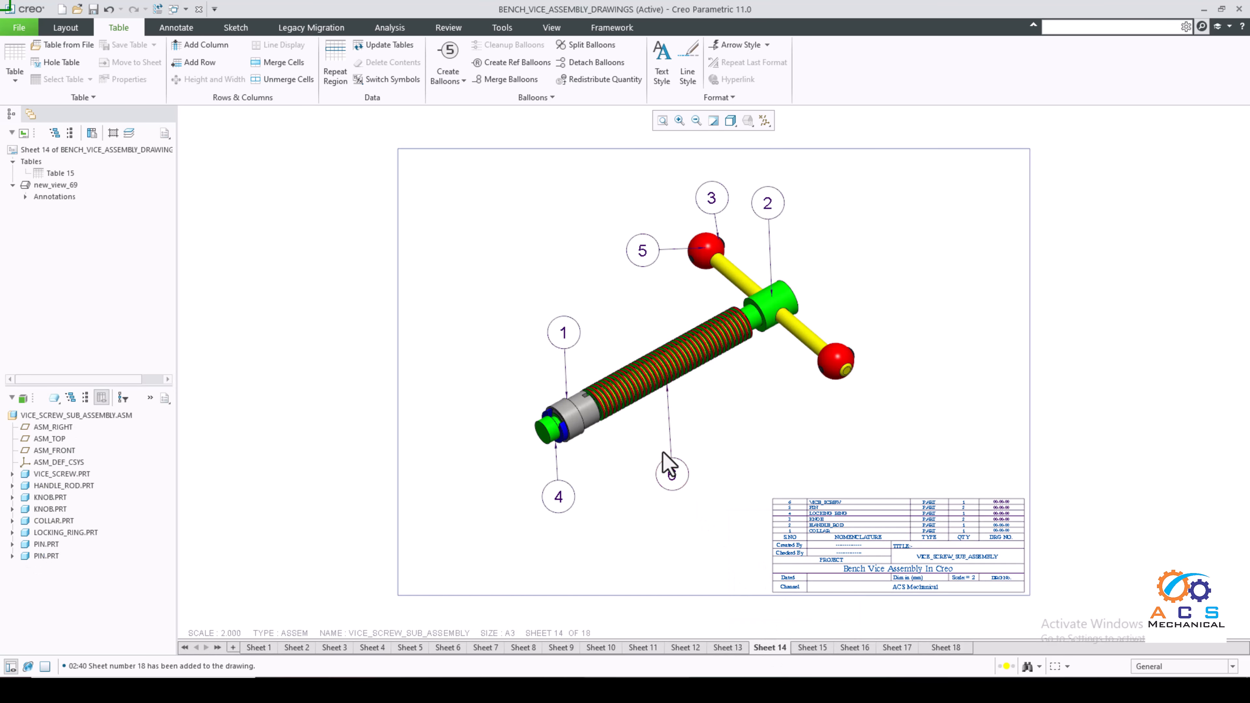
scroll(702, 504, up, 3)
scroll(716, 458, down, 6)
scroll(629, 431, down, 2)
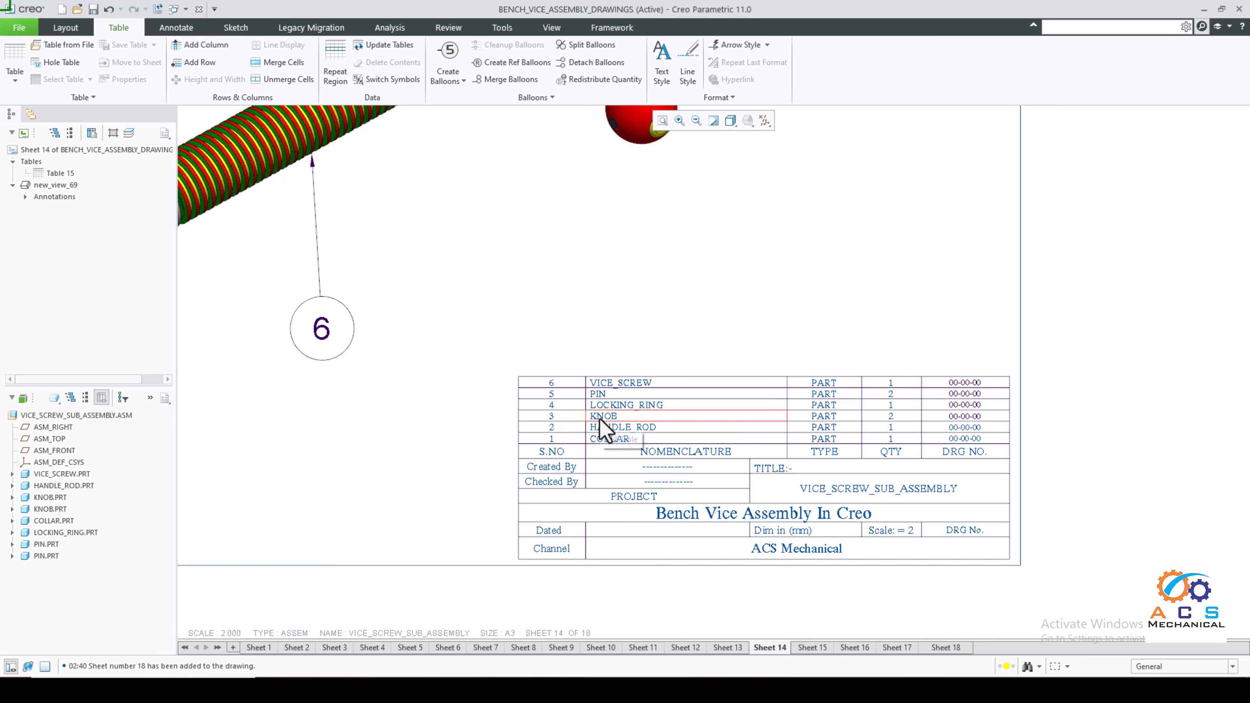
scroll(593, 423, down, 3)
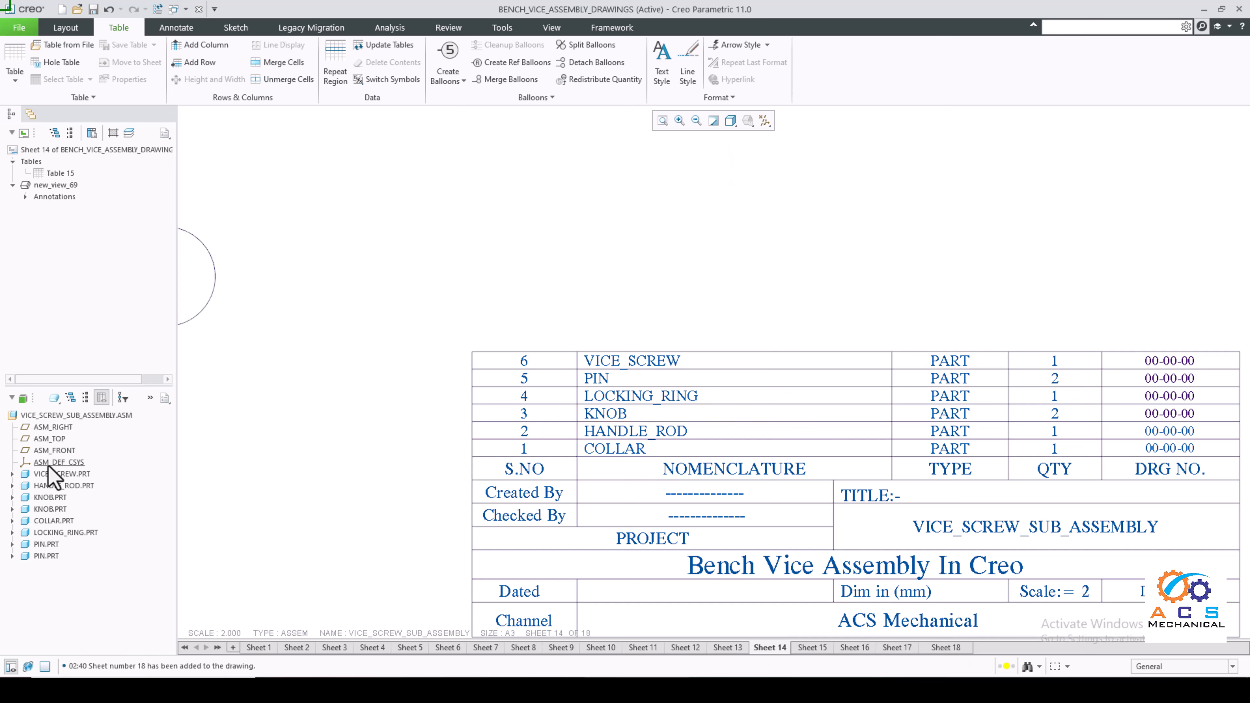
click(45, 497)
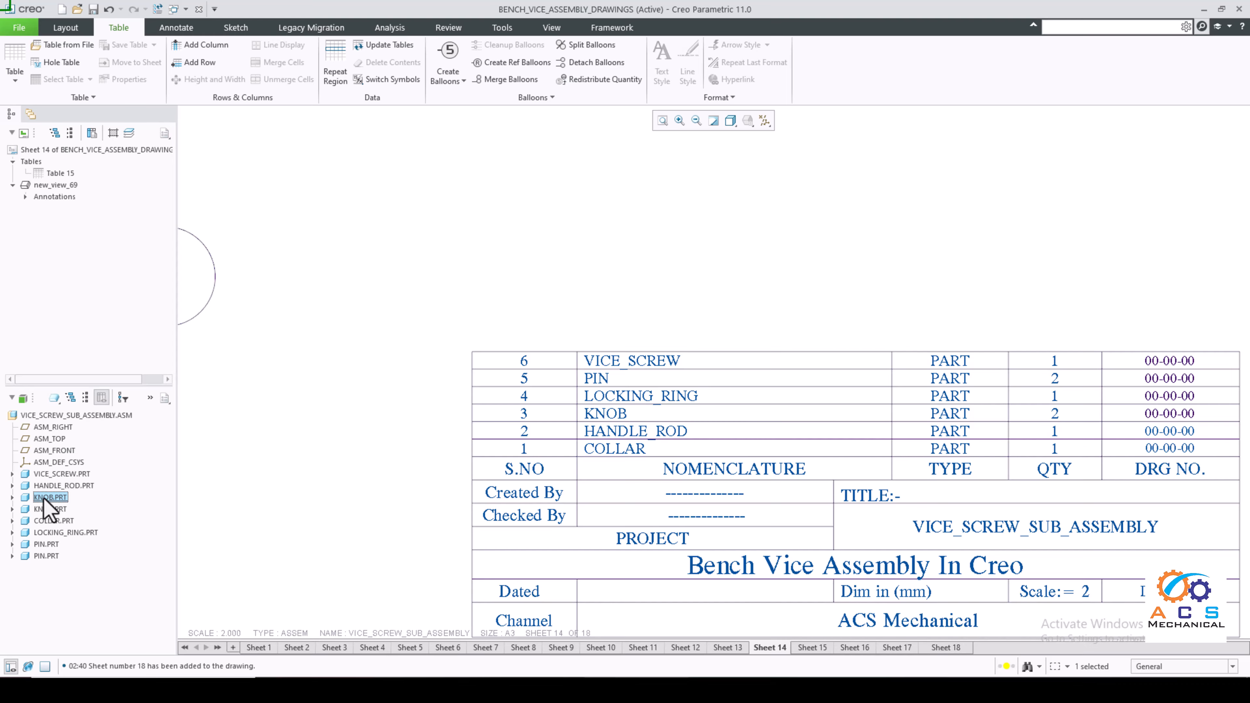
right_click(44, 498)
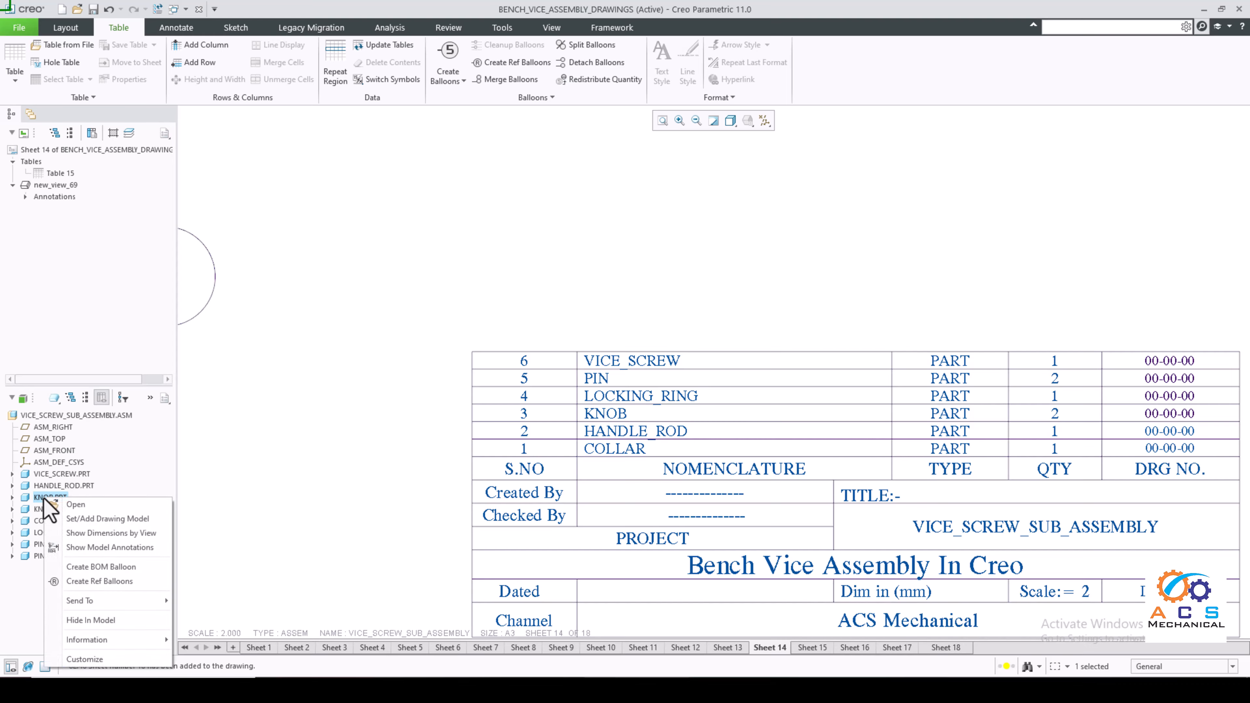
click(108, 518)
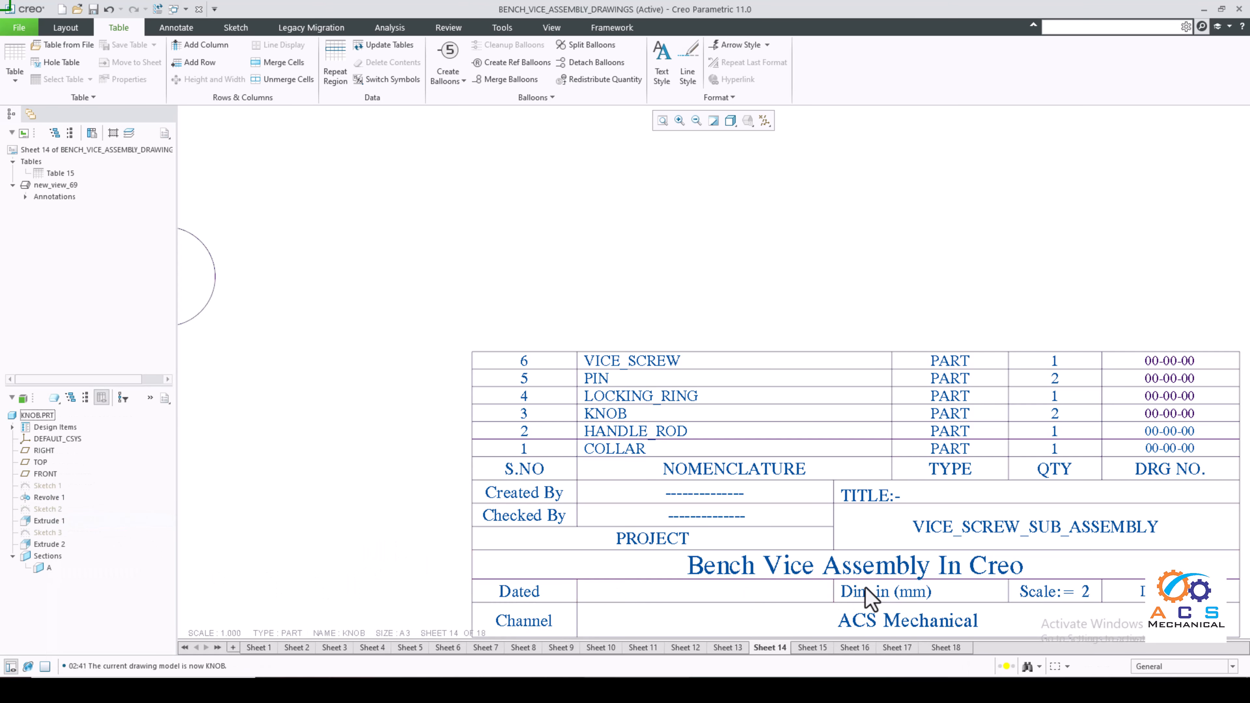
Place an isometric general view of the knob with no combined state in the upper right area of Sheet 18
click(940, 647)
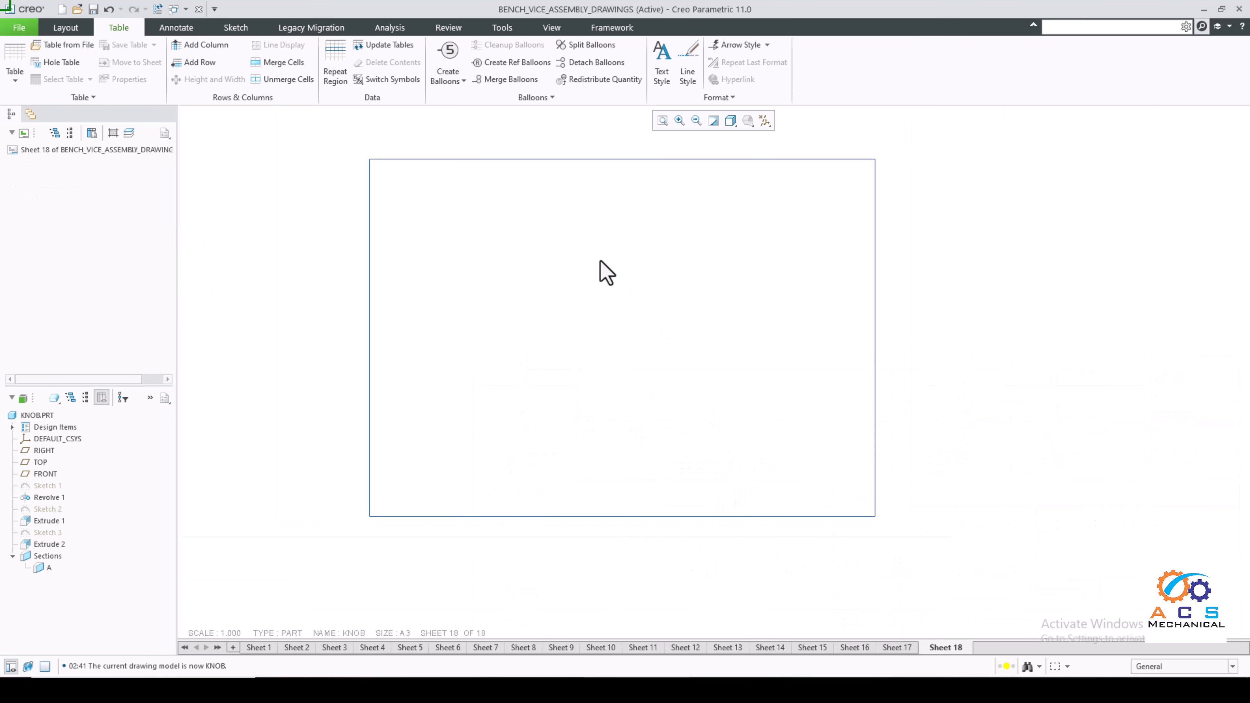
click(65, 28)
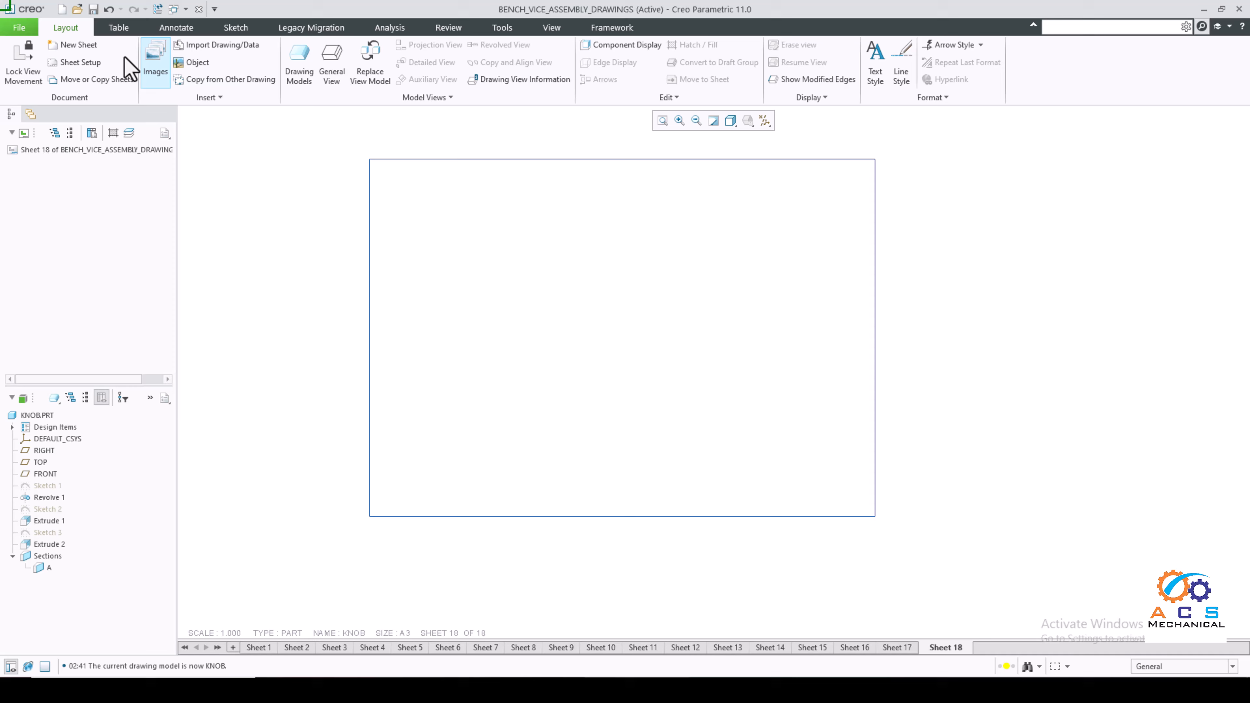
click(334, 75)
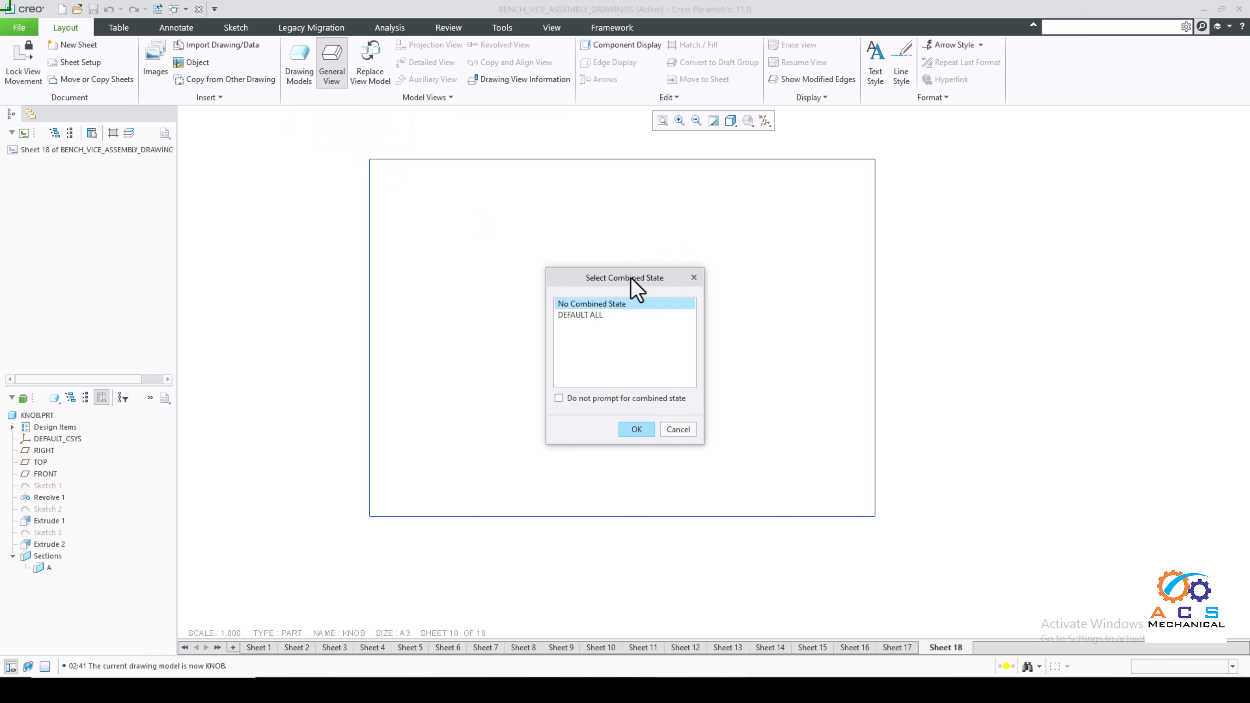
drag(631, 279, 584, 276)
click(590, 426)
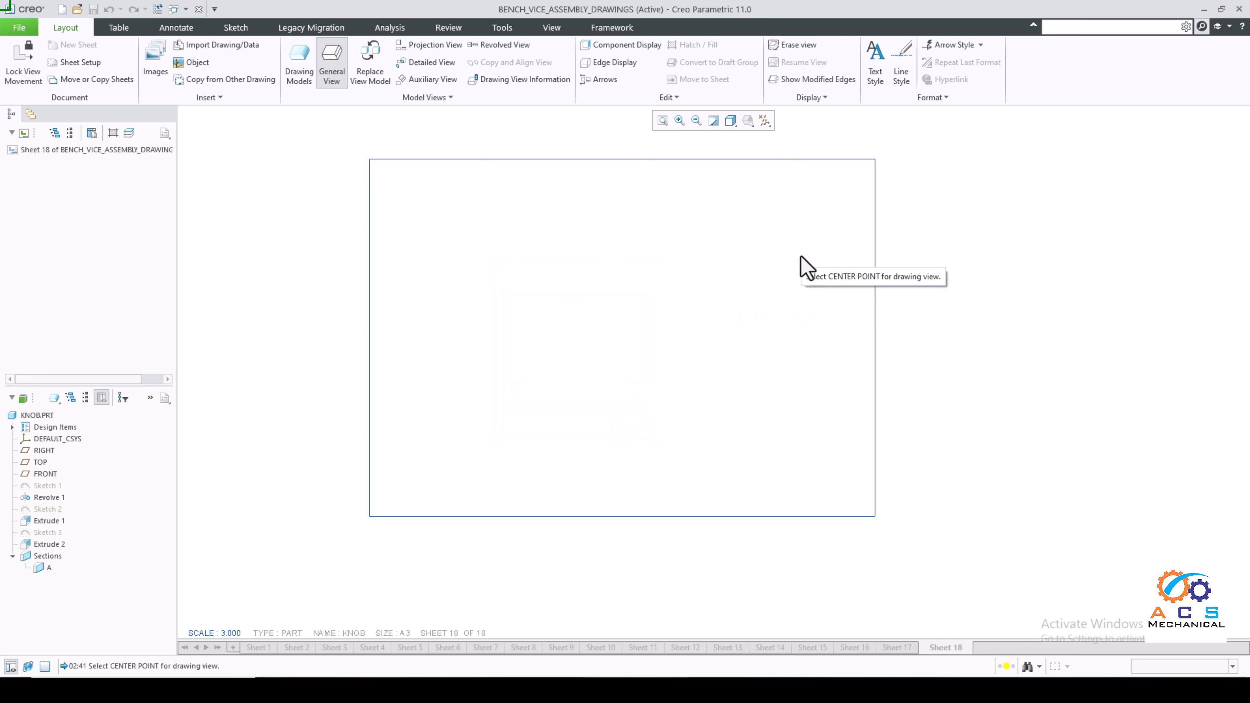
click(784, 262)
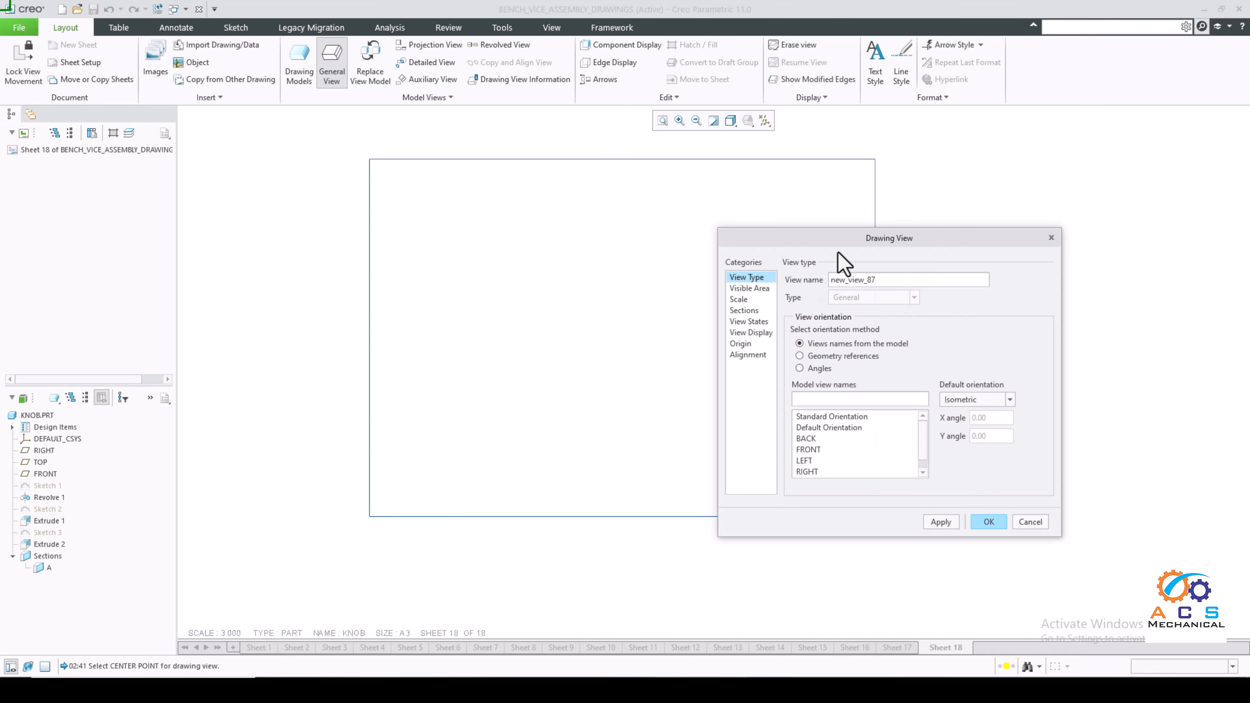
drag(837, 244, 468, 279)
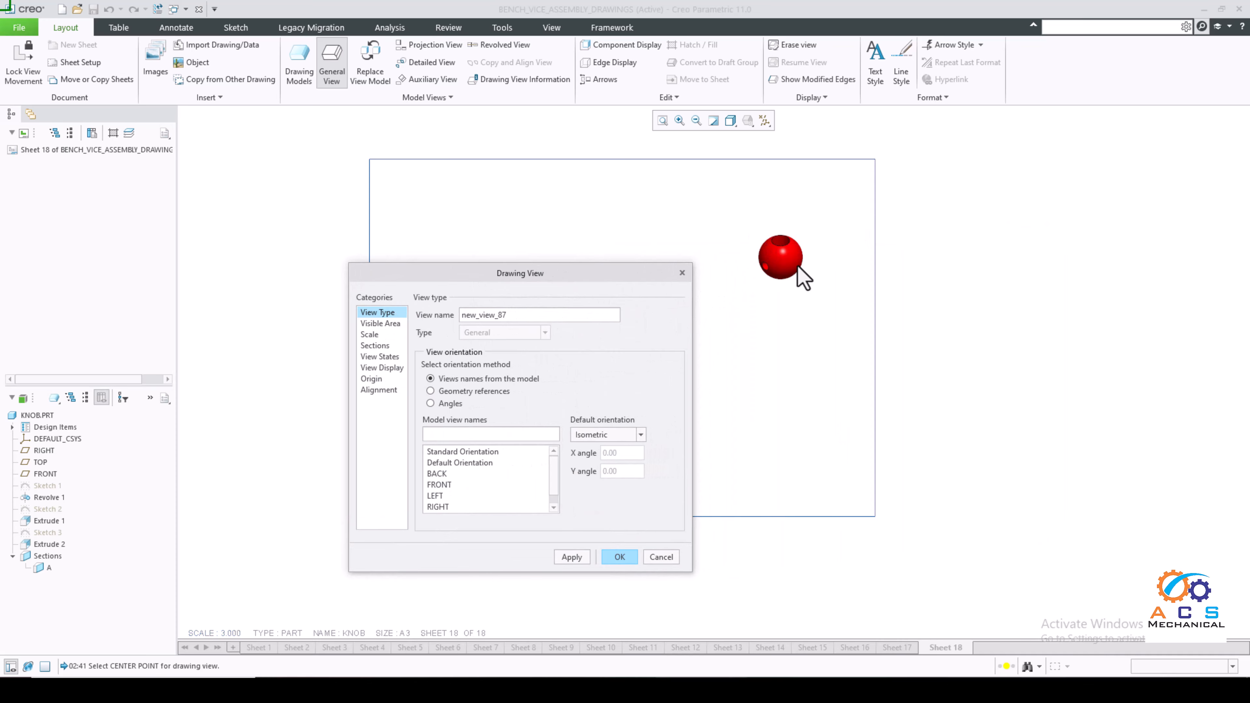
click(571, 557)
click(625, 557)
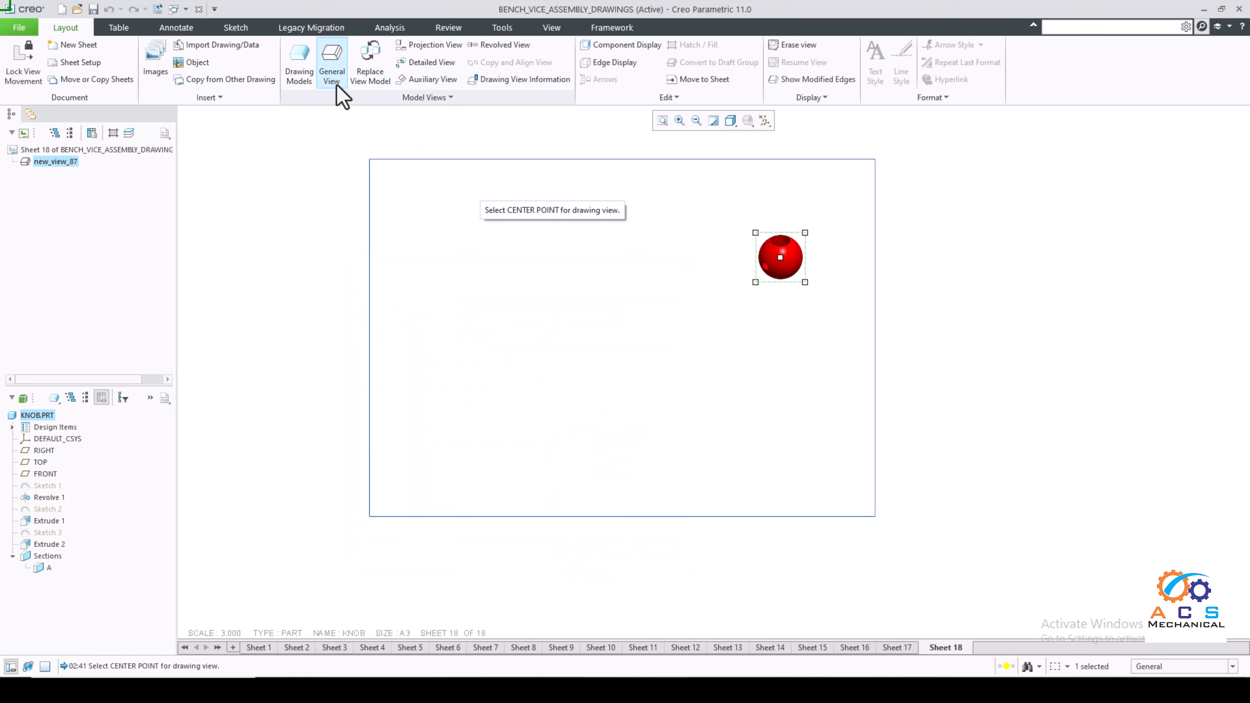
Place a second general view of the knob in FRONT orientation, with no combined state, in the sheet's upper left area
click(332, 72)
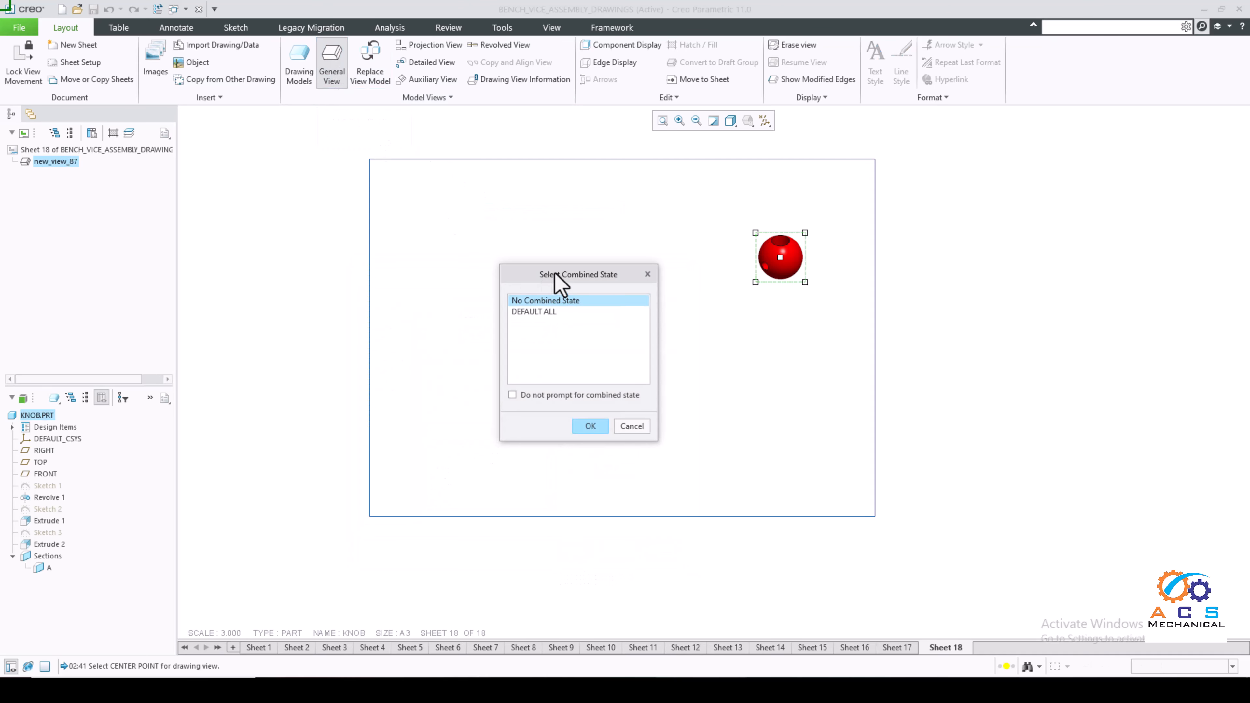
click(630, 447)
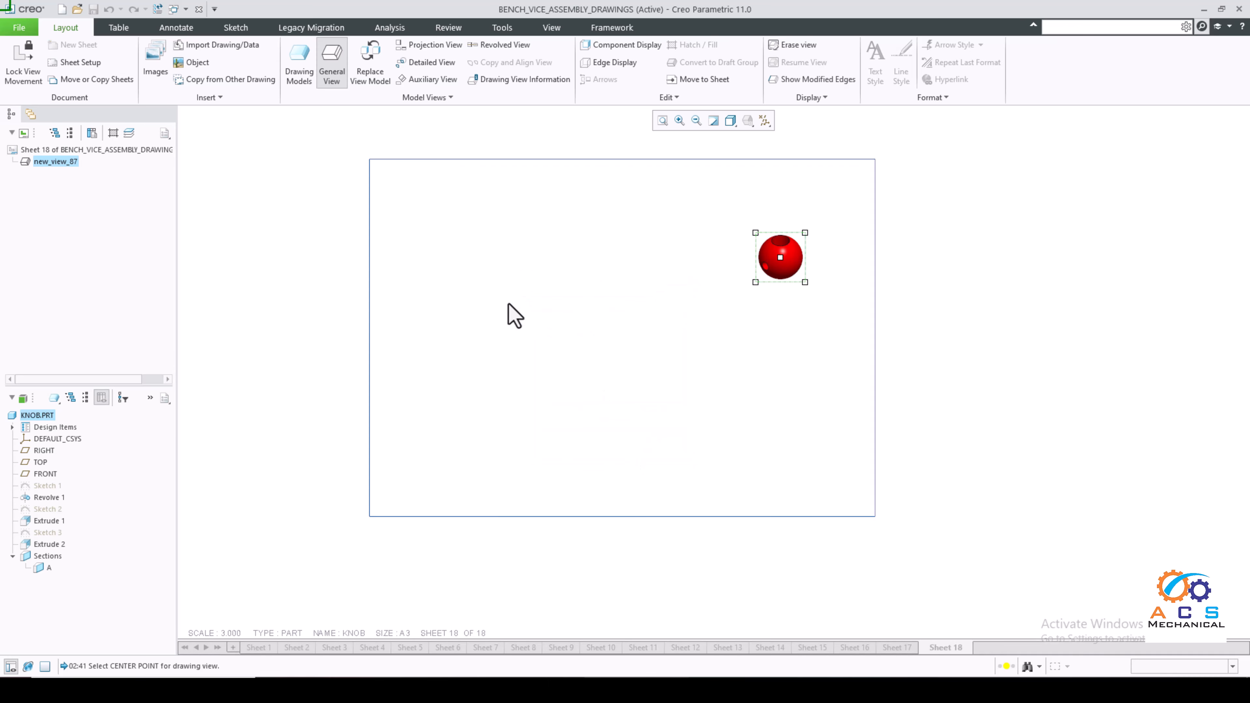
click(494, 275)
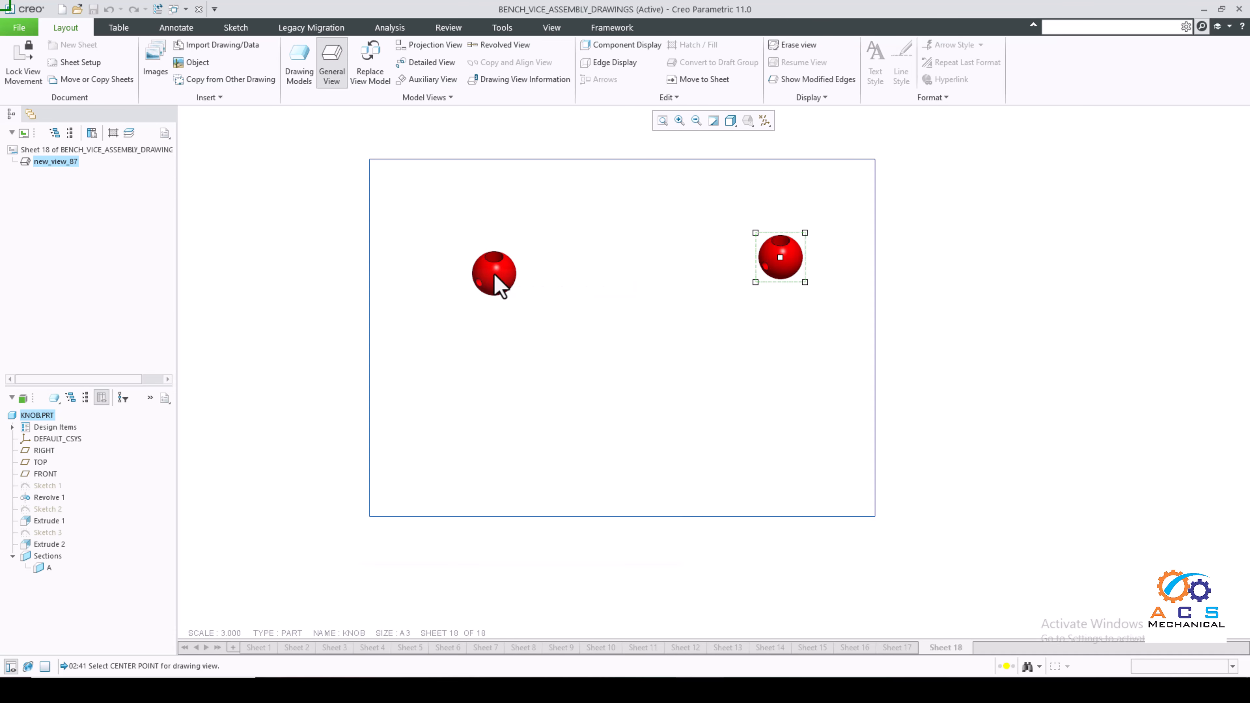
drag(534, 277, 782, 258)
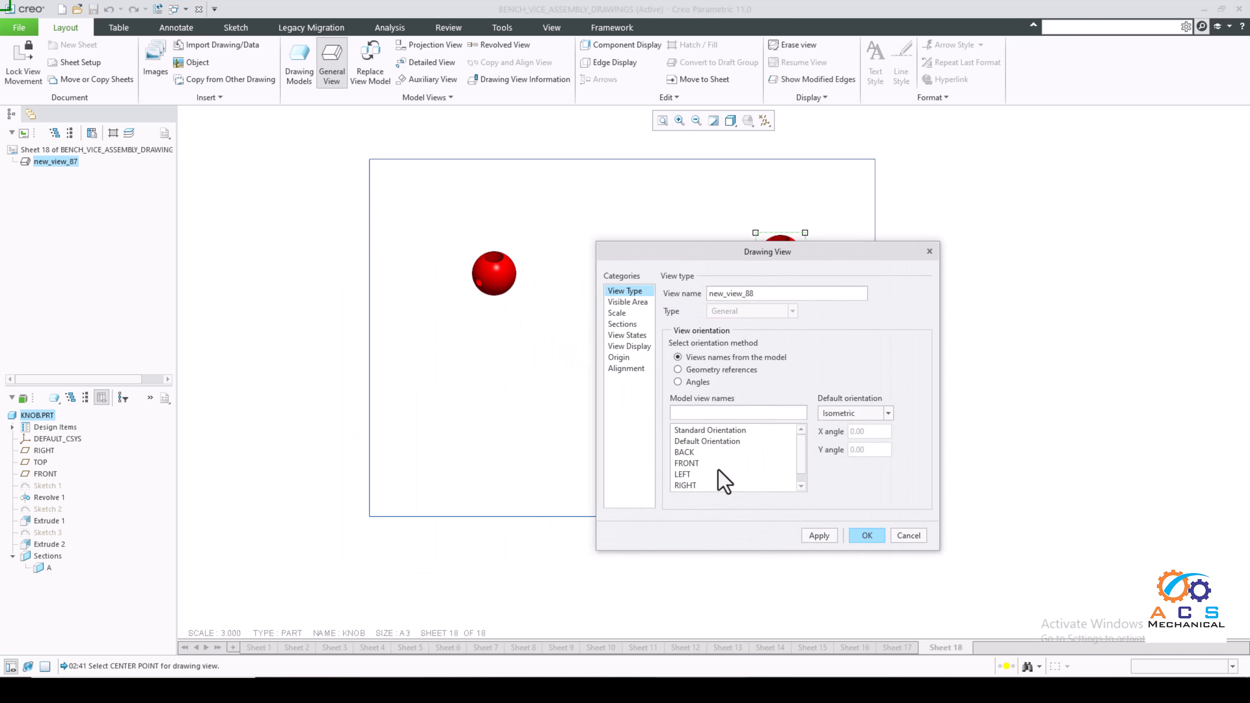
click(686, 465)
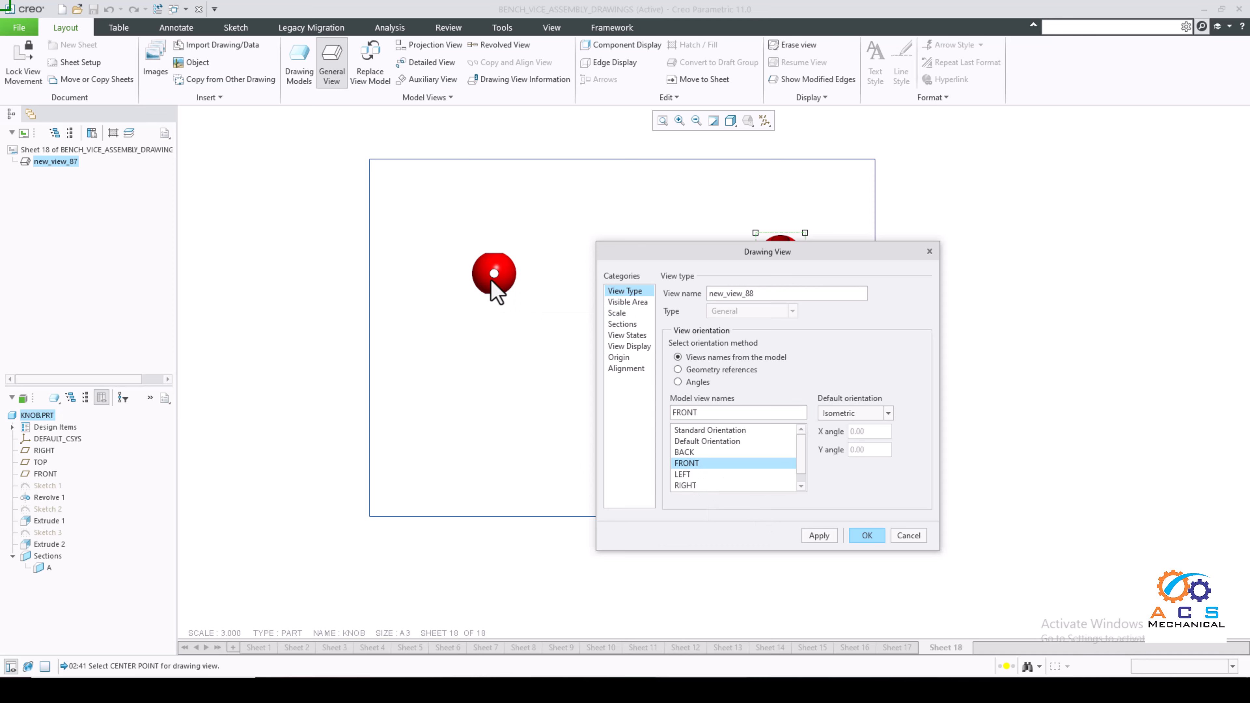
scroll(501, 257, up, 2)
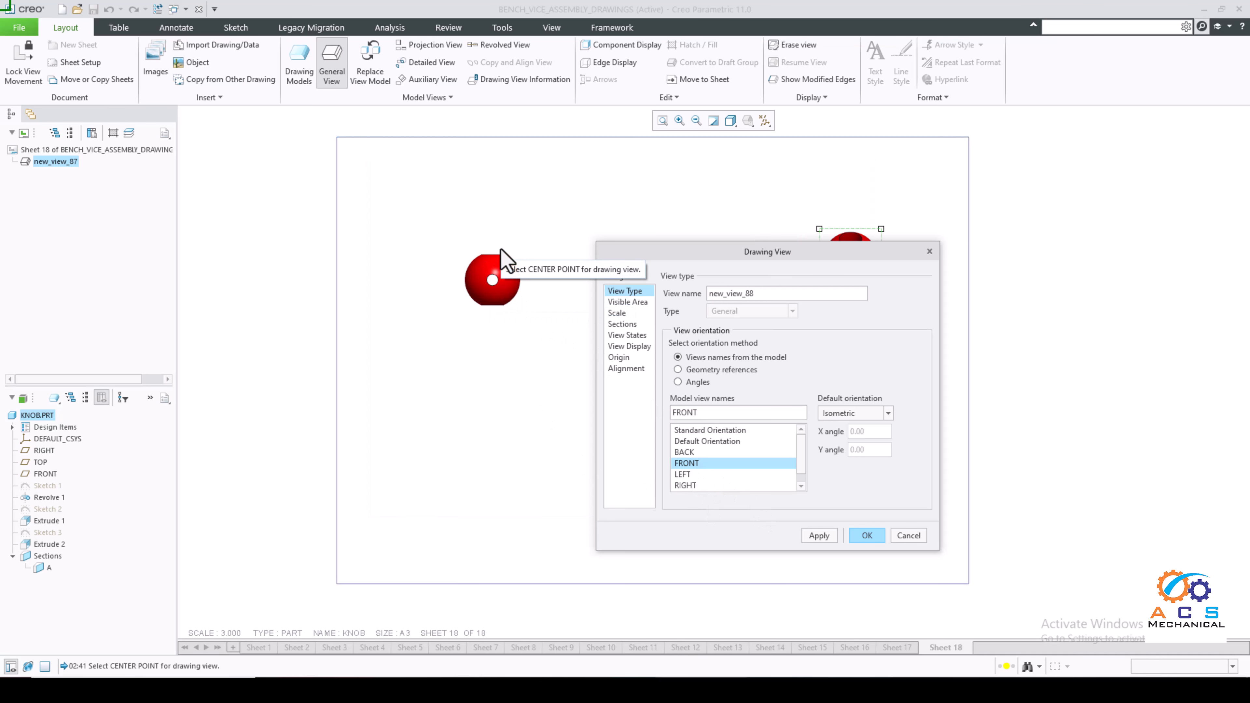
click(819, 535)
click(862, 540)
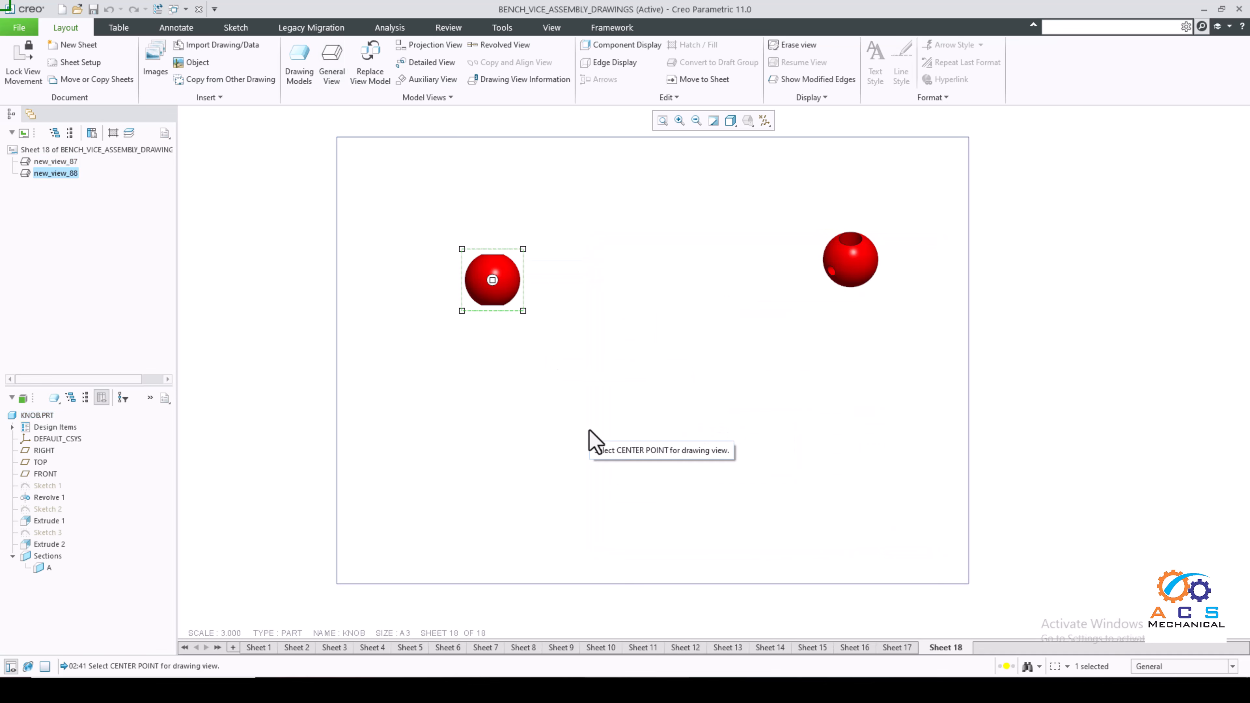
Enlarge the sheet scale to 6 and finally to 8
double_click(228, 634)
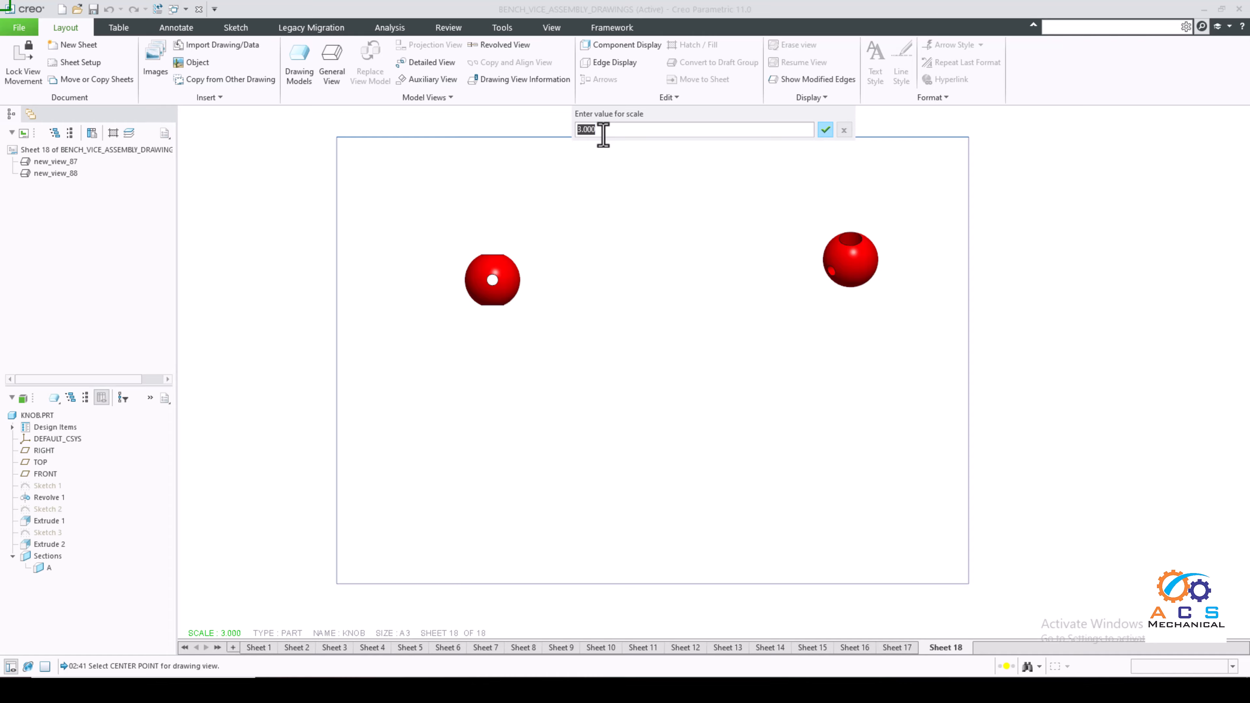
key(Return)
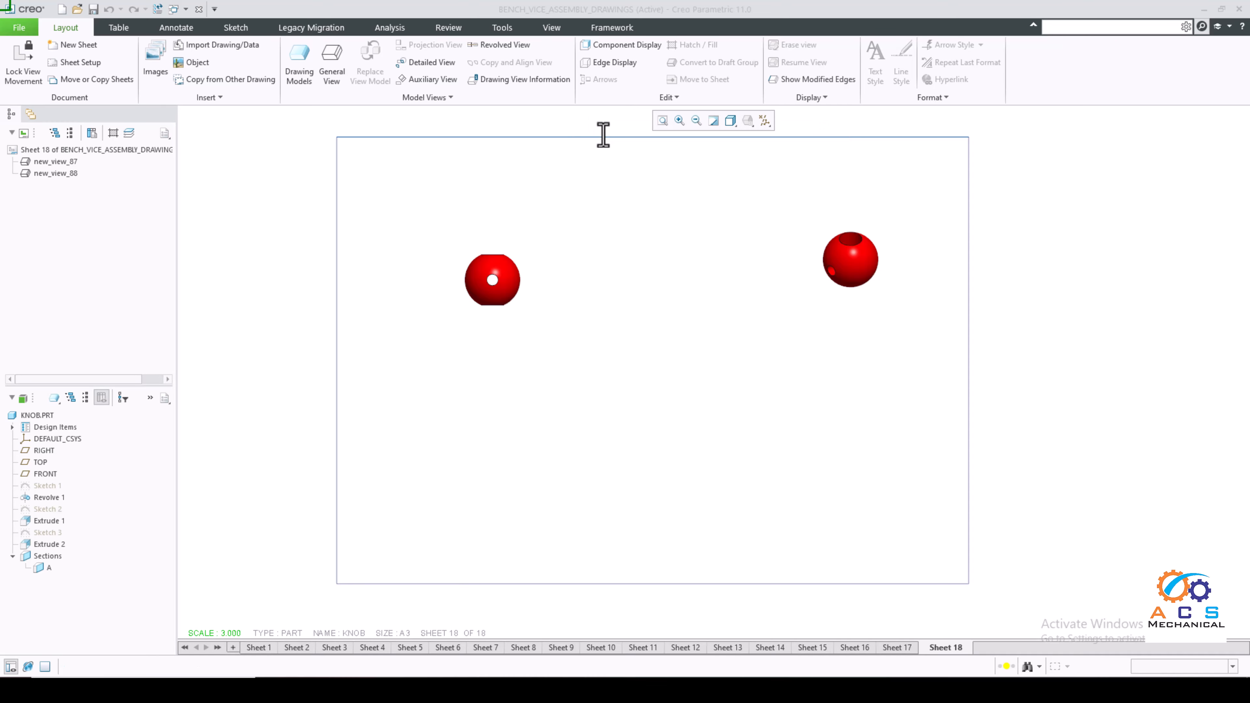
double_click(222, 635)
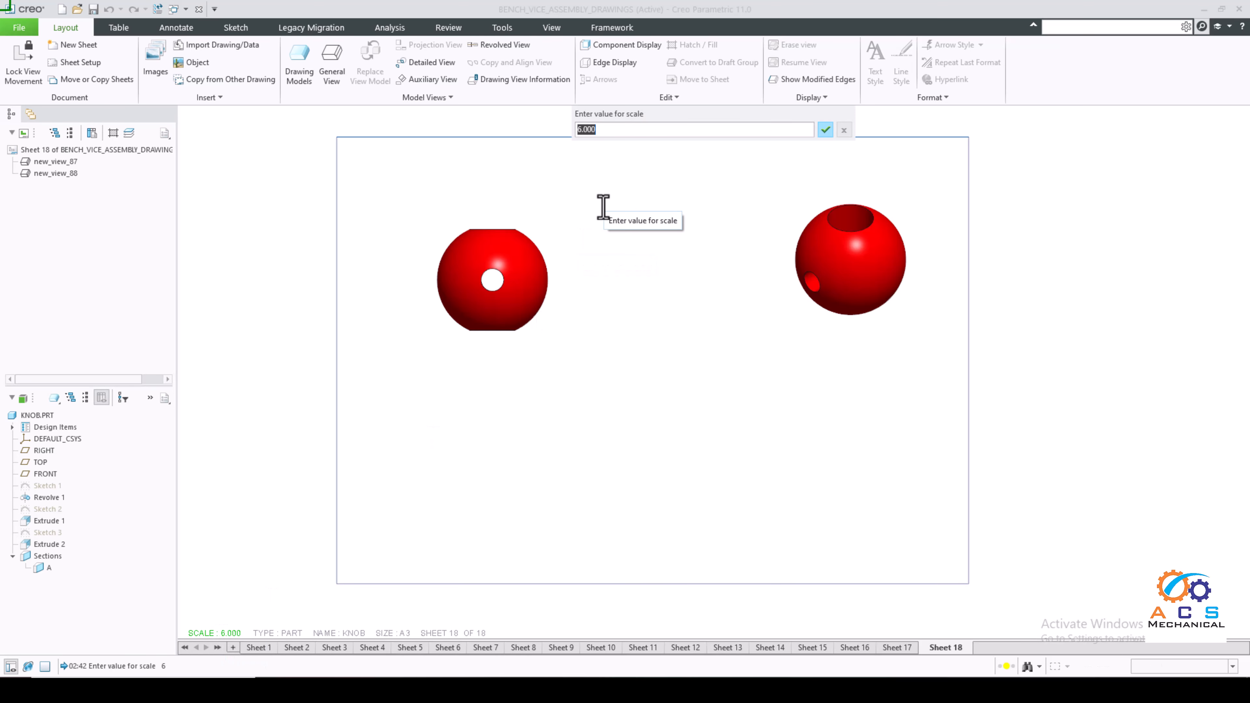
text(8)
key(Return)
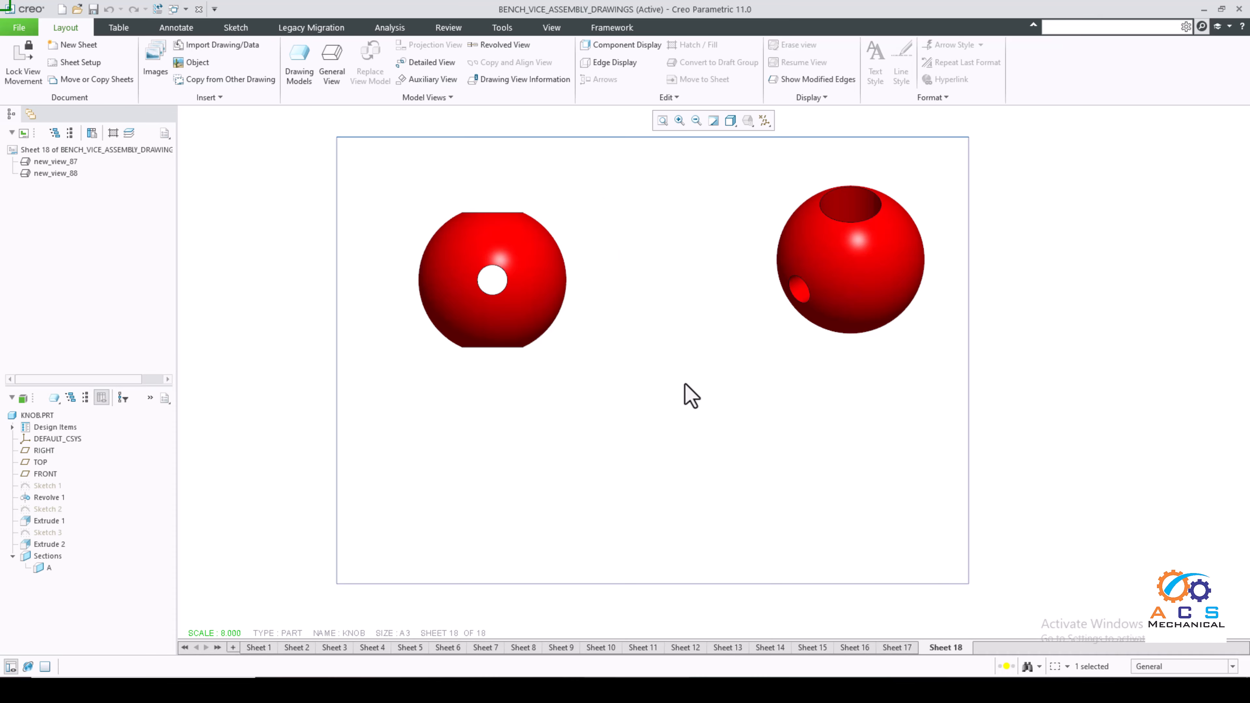
Shift the isometric view slightly towards the sheet's upper right corner
click(826, 319)
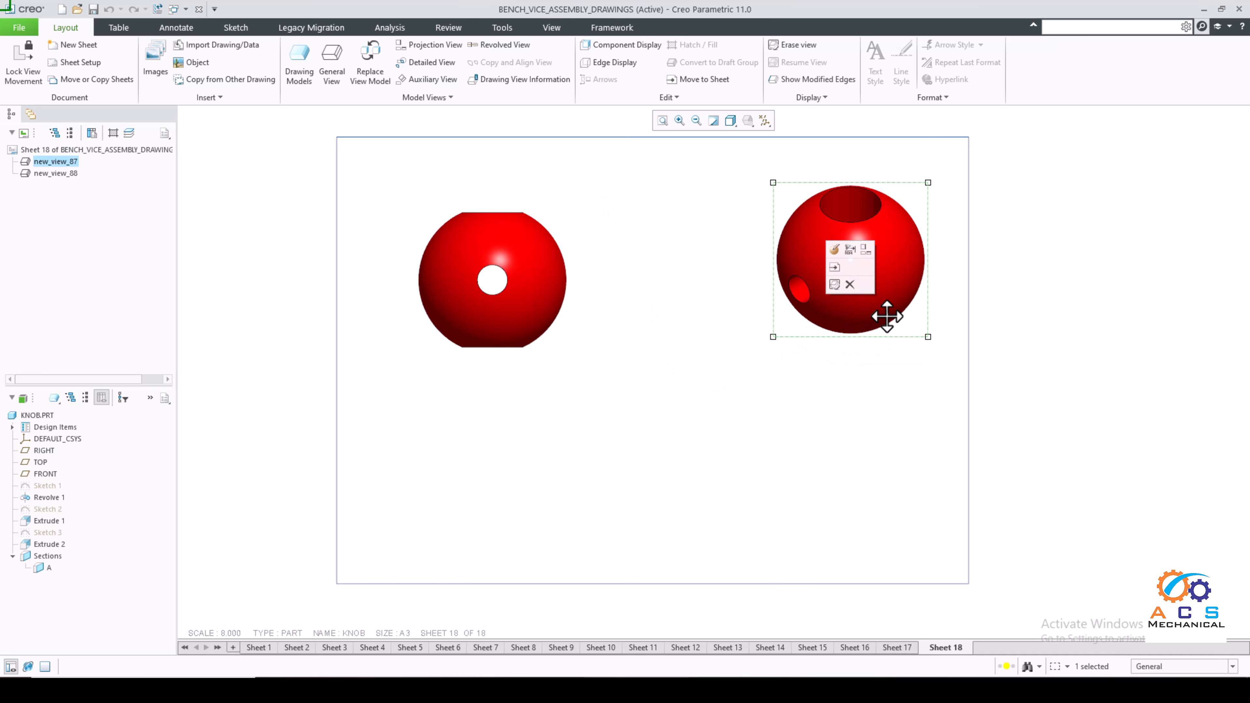
drag(886, 316, 897, 312)
click(544, 388)
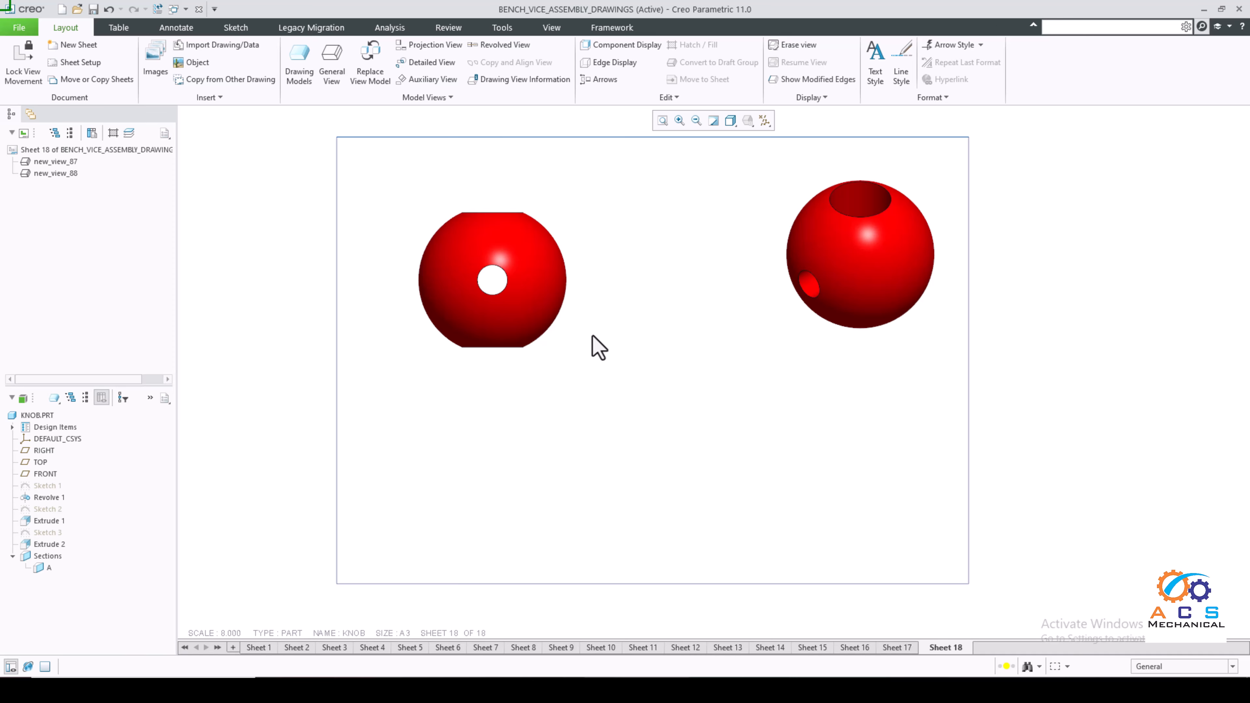
Project a view below the knob's front view and a second one to the right of that projected view
click(435, 50)
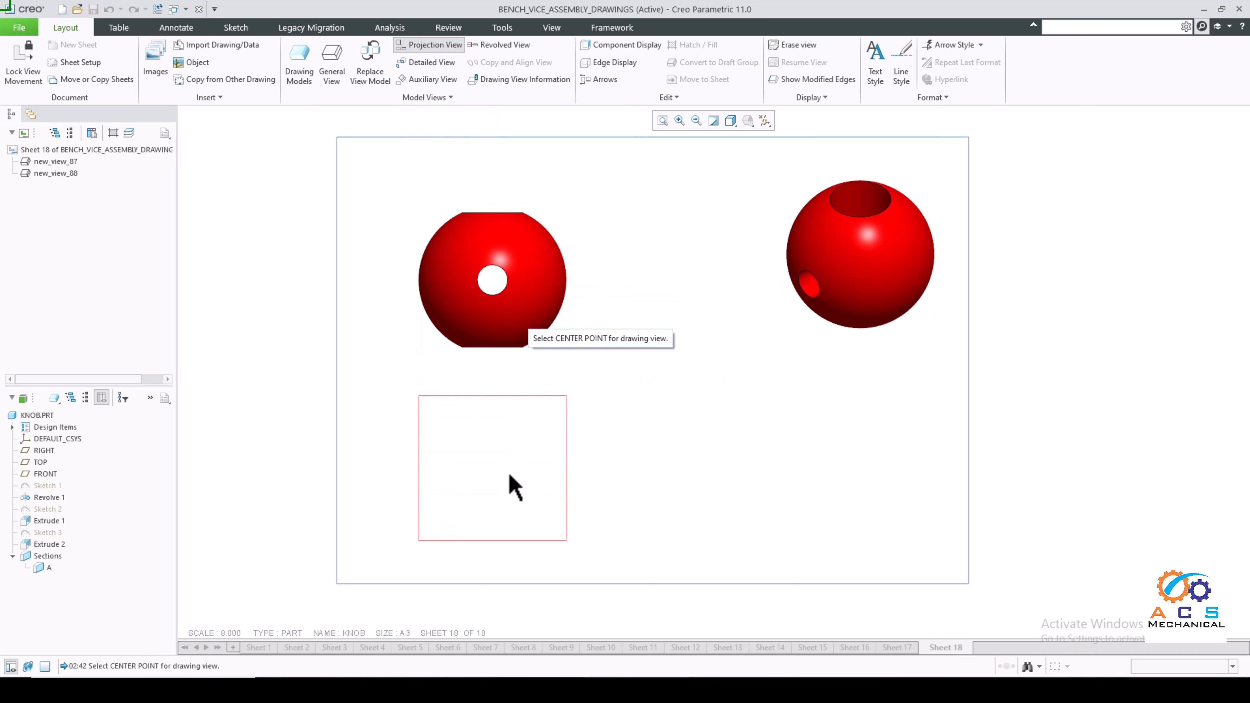
click(509, 493)
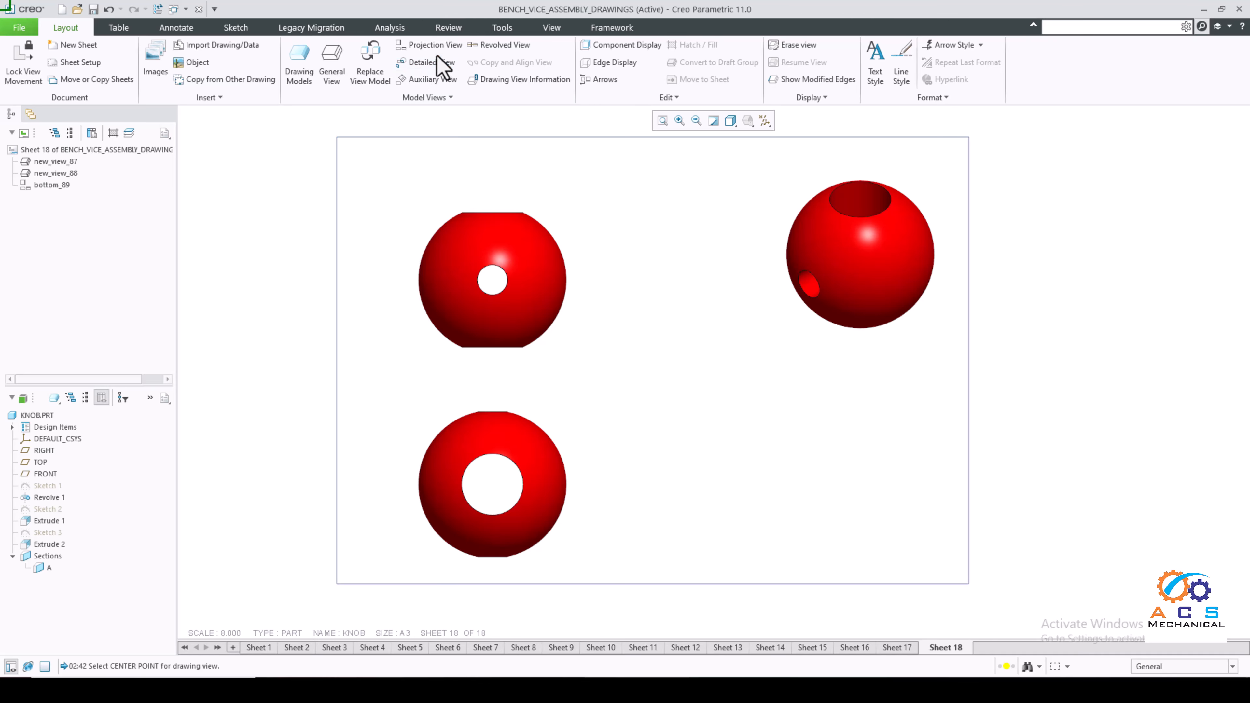
click(432, 45)
click(496, 489)
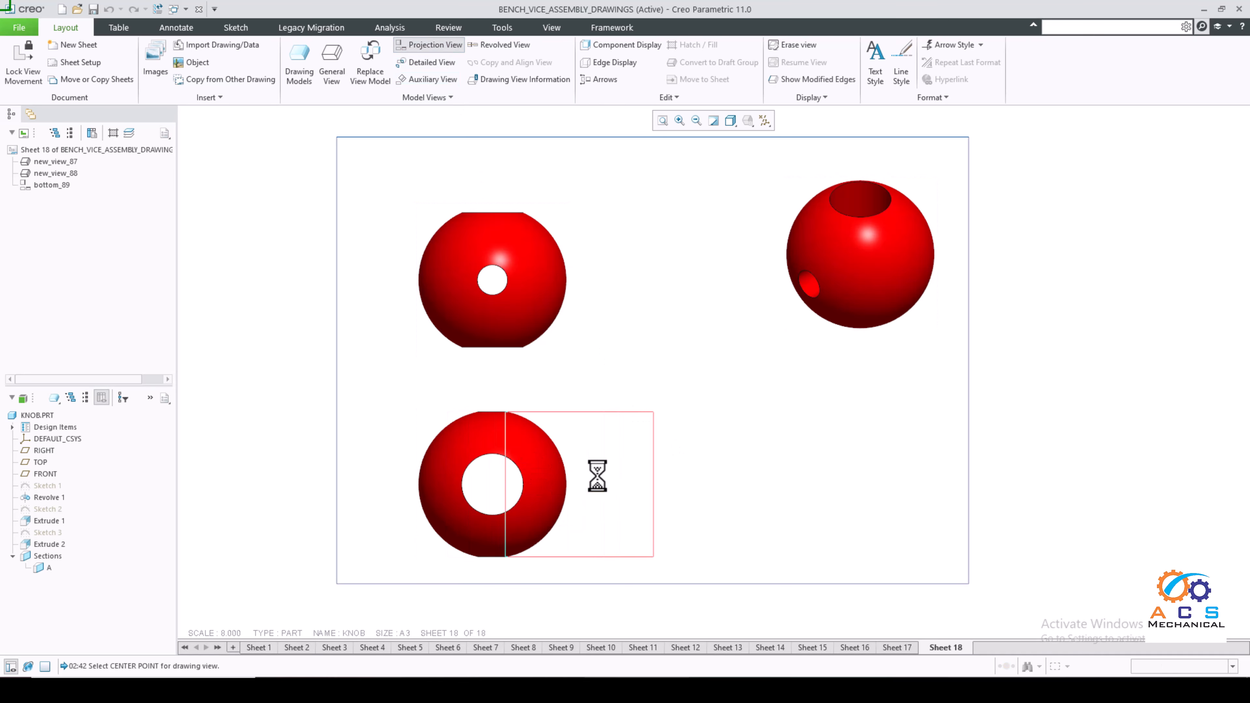
click(696, 483)
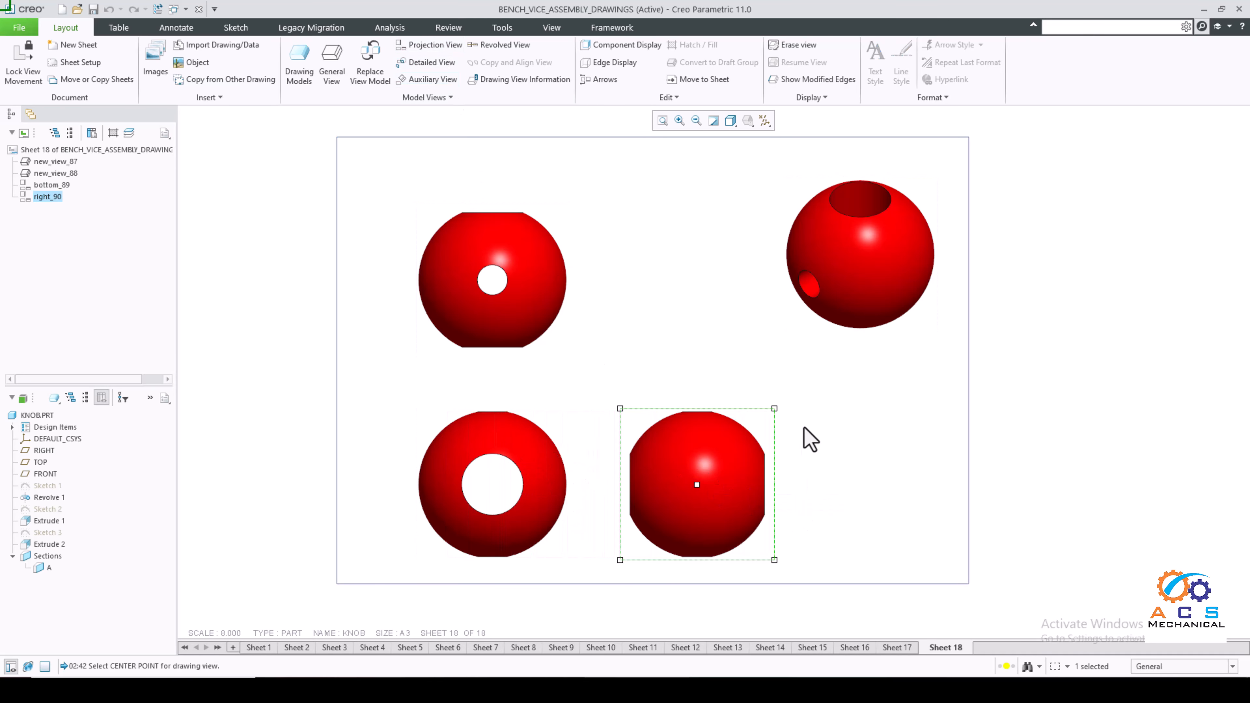
click(815, 483)
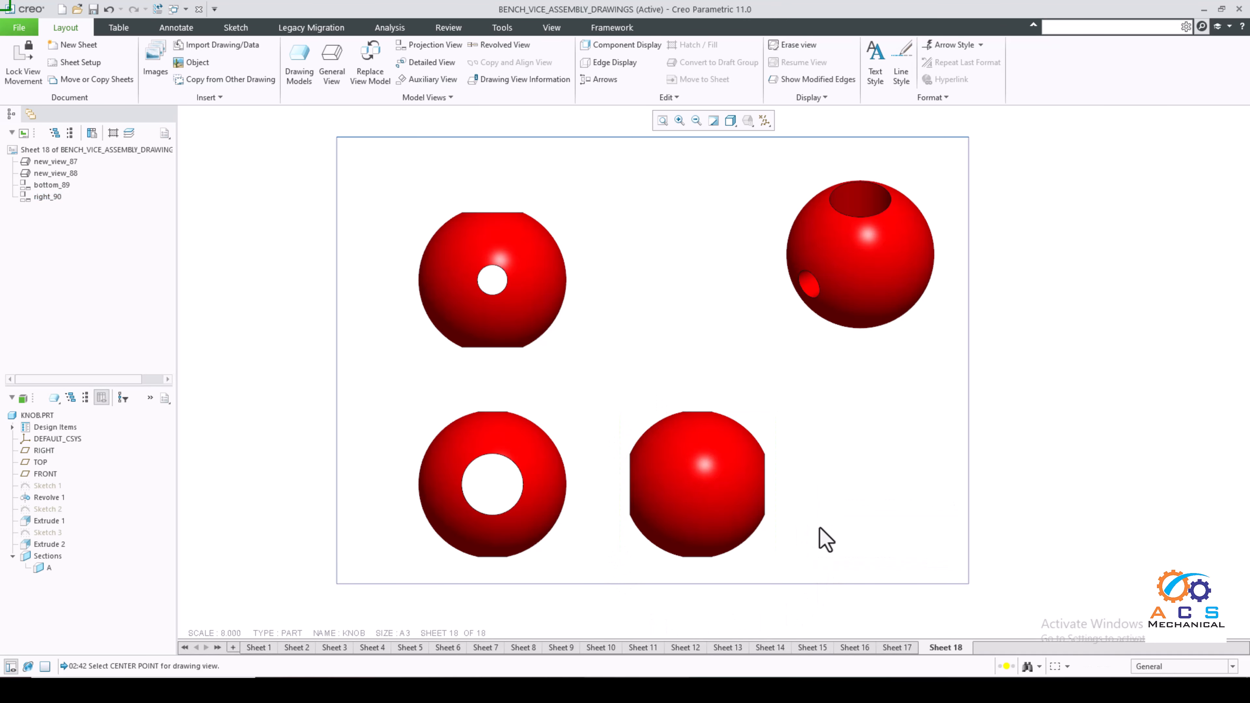
scroll(689, 523, up, 2)
scroll(717, 545, down, 2)
click(677, 487)
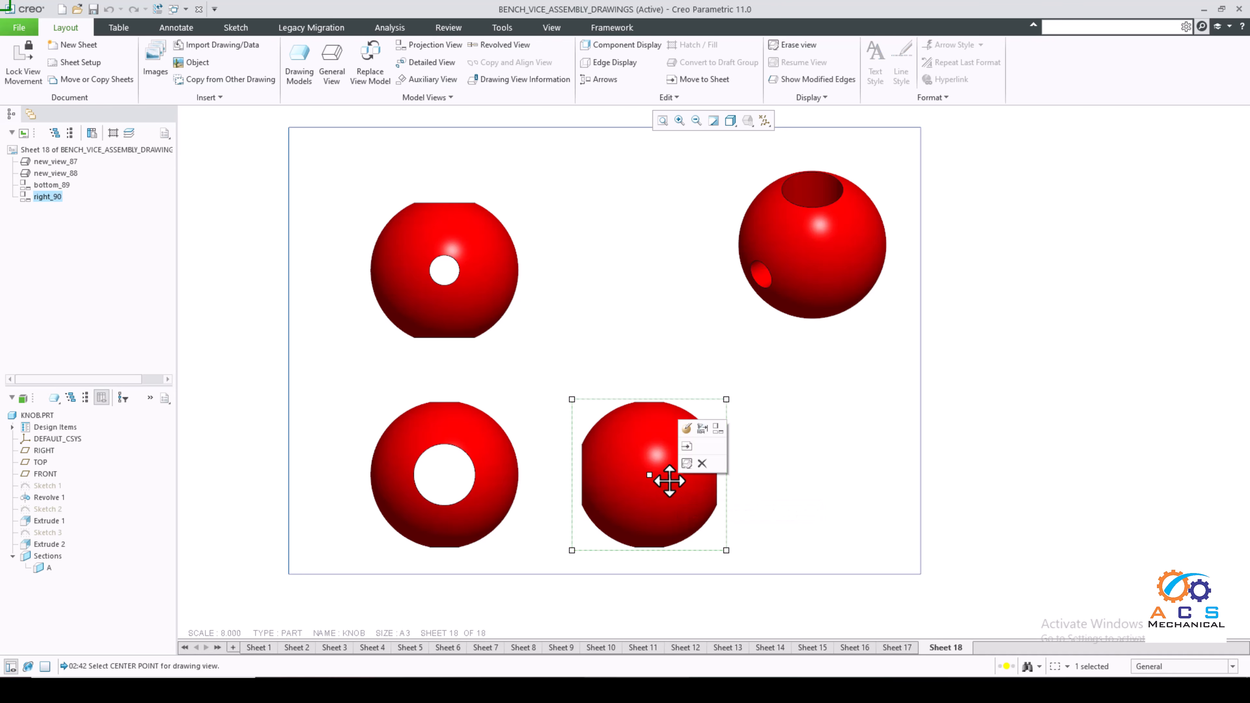
click(768, 502)
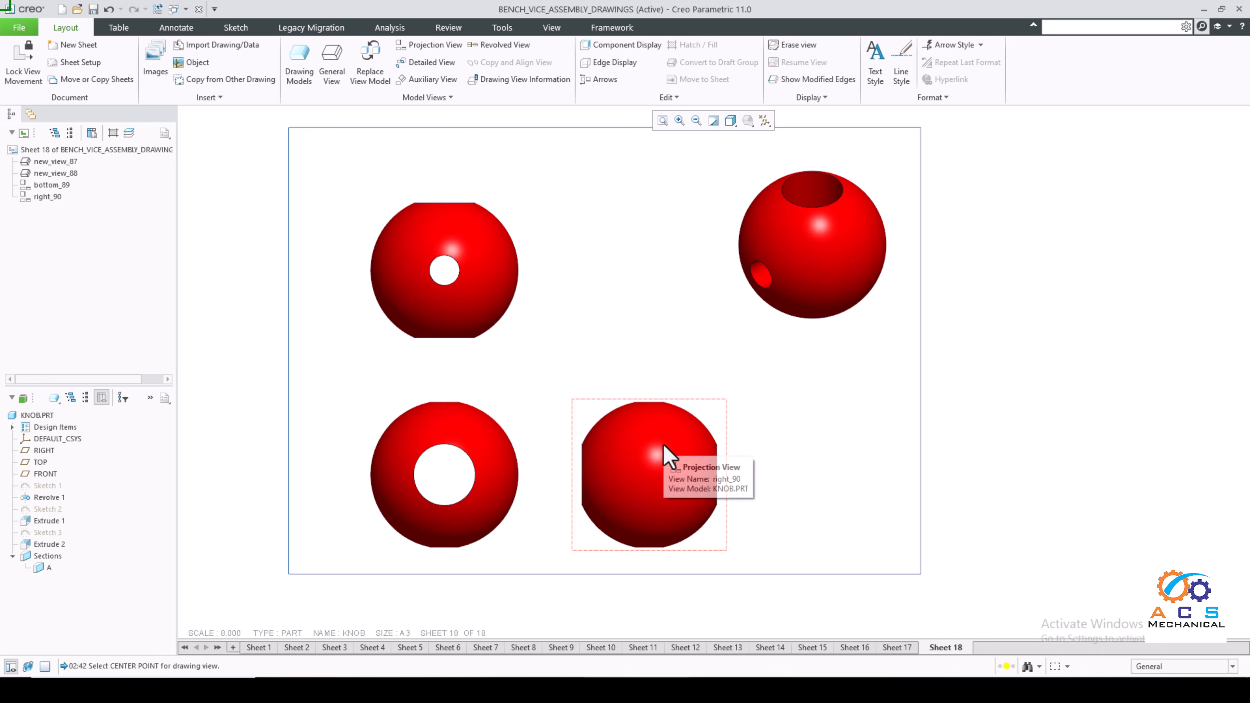
Open the knob part with its datum planes displayed and pick out the plane that cuts lengthwise through both holes
right_click(47, 415)
click(99, 422)
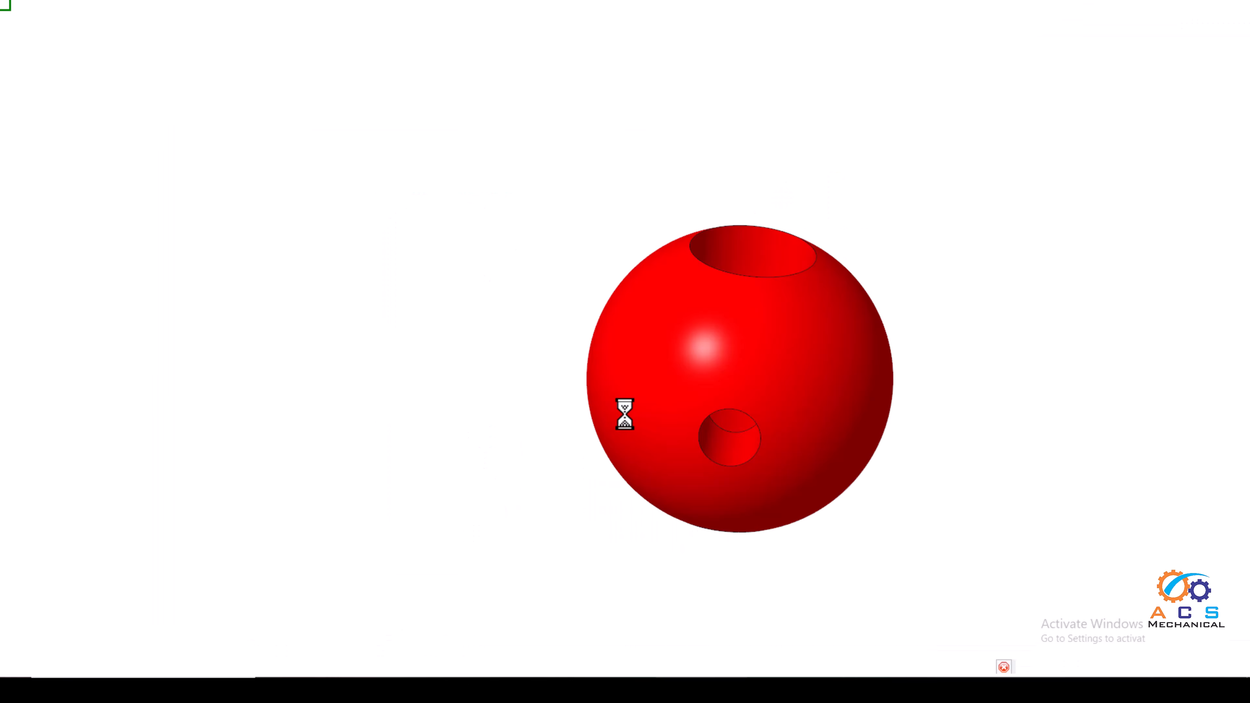
middle_drag(676, 398, 636, 411)
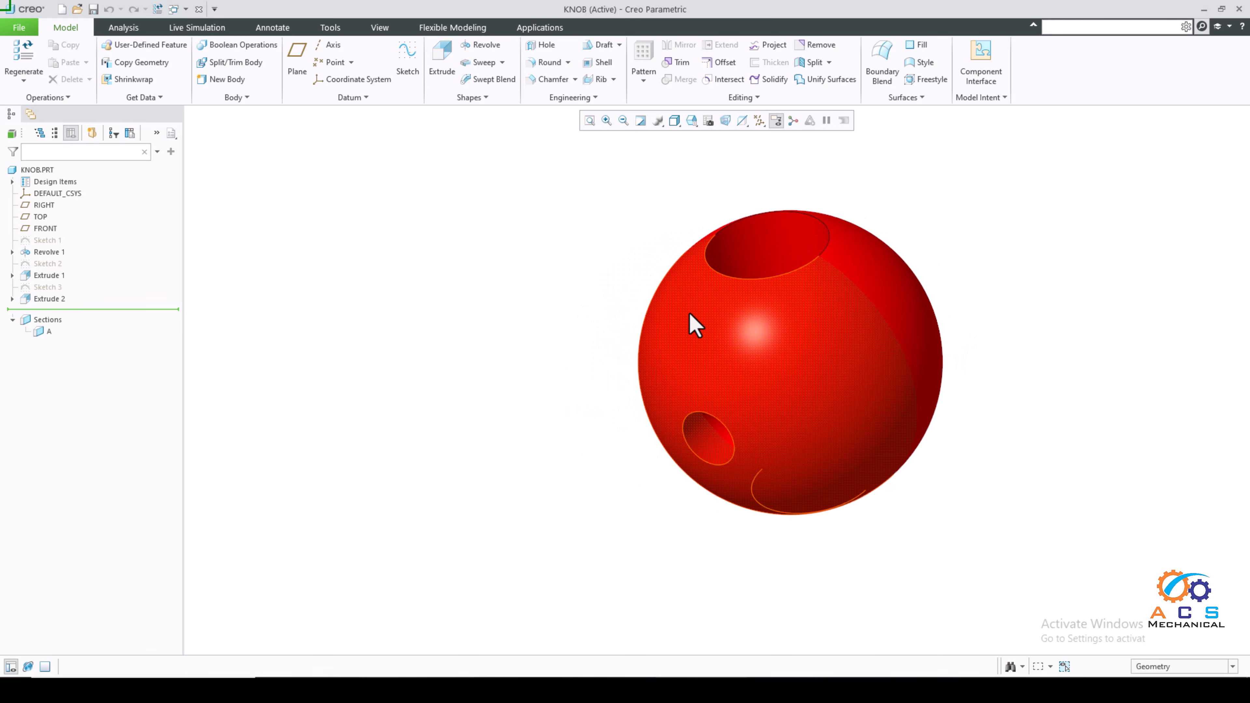
middle_drag(694, 325, 734, 448)
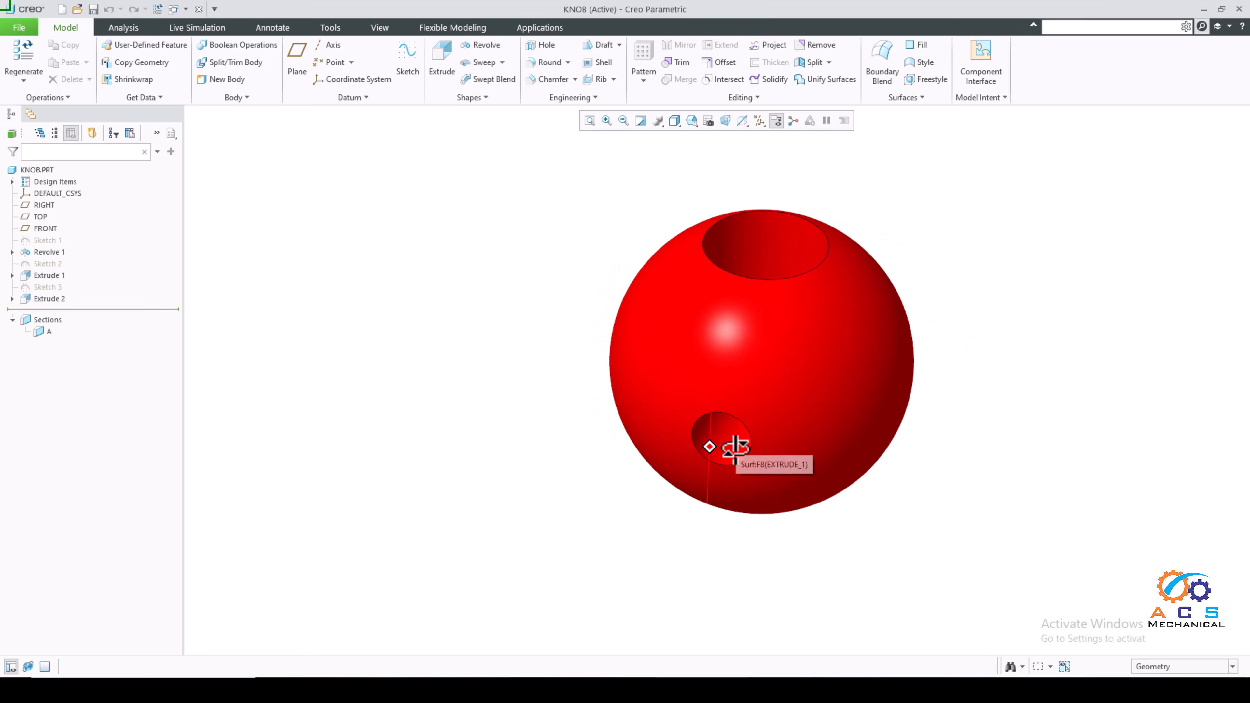
click(762, 126)
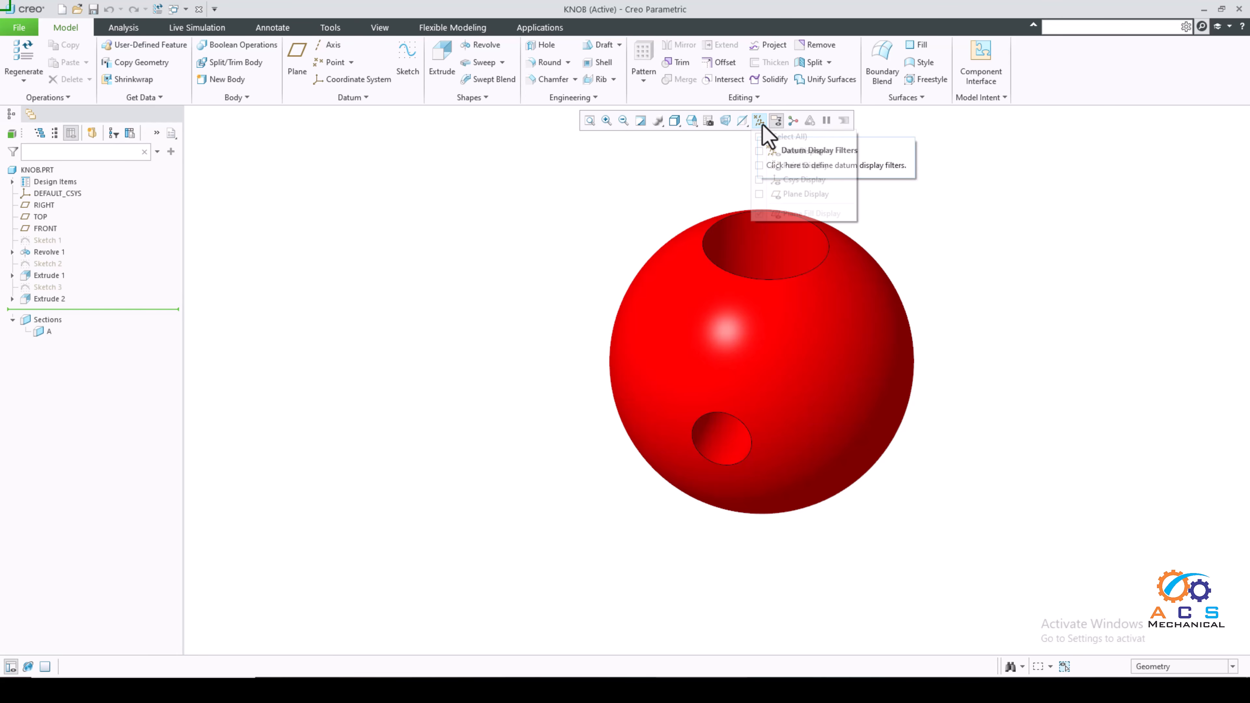
click(778, 194)
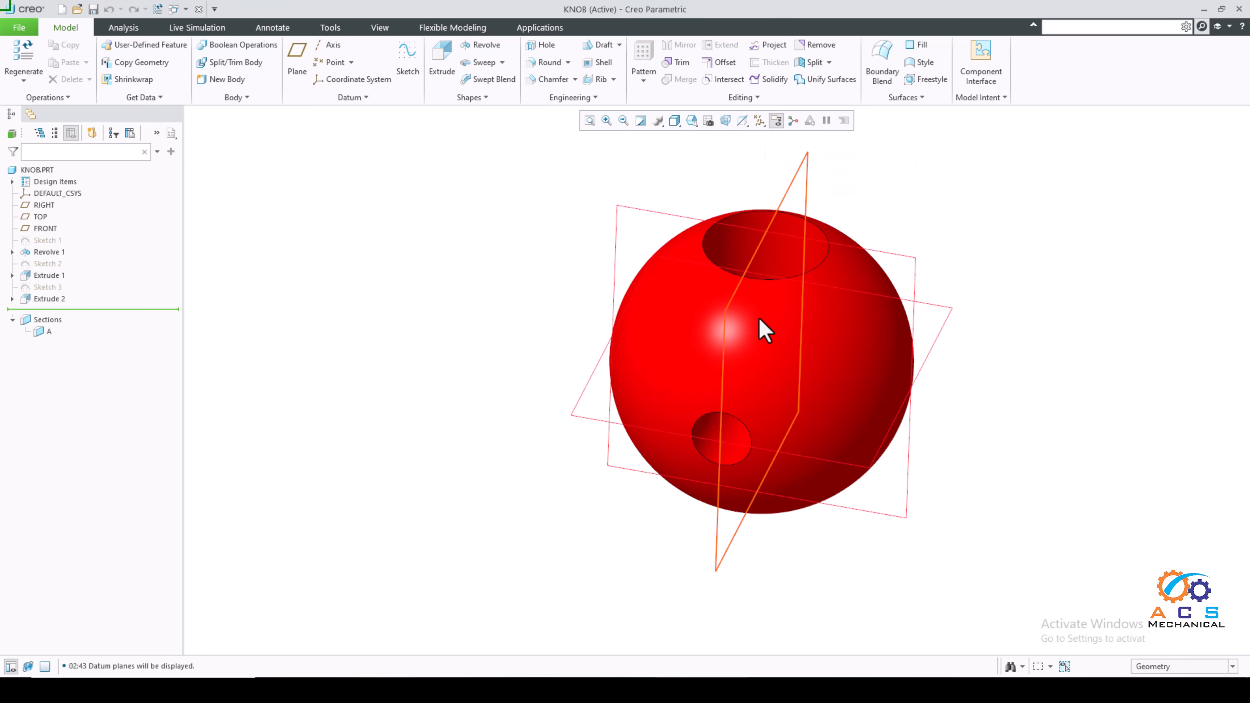
scroll(721, 337, up, 1)
middle_drag(720, 336, 687, 338)
scroll(945, 251, down, 2)
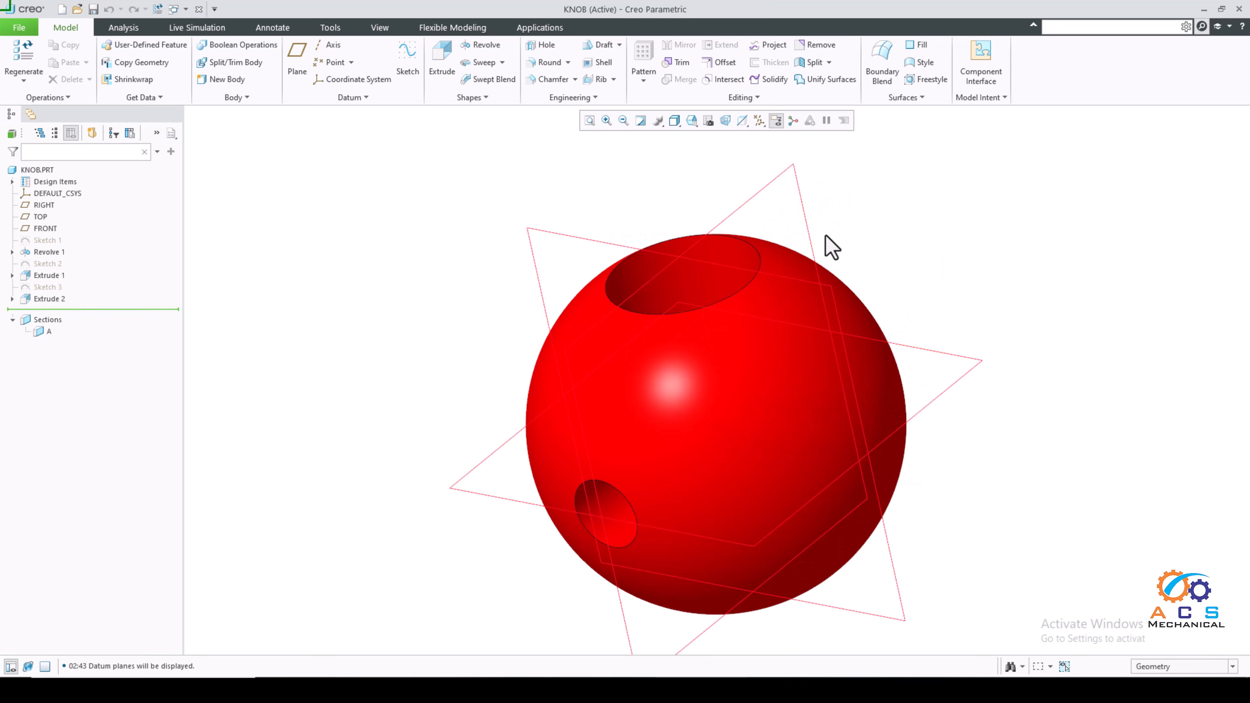
click(810, 243)
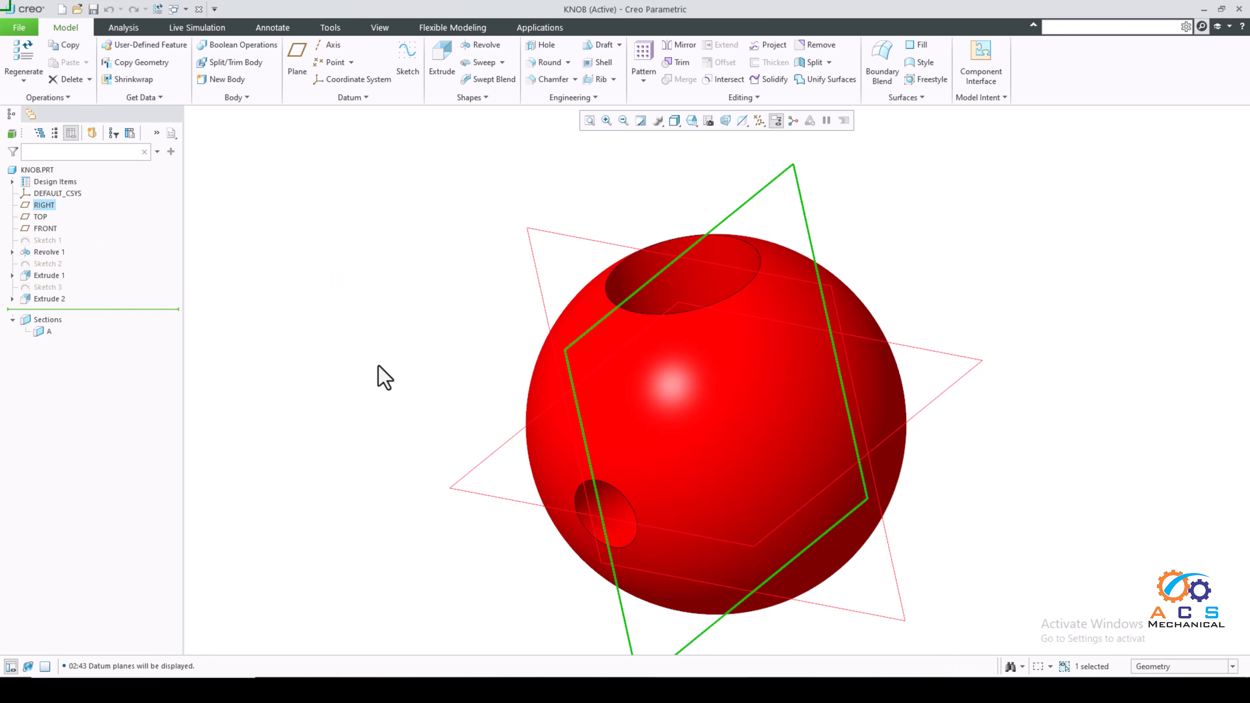
Close the knob part window and turn off the datum plane display in the drawing
click(381, 35)
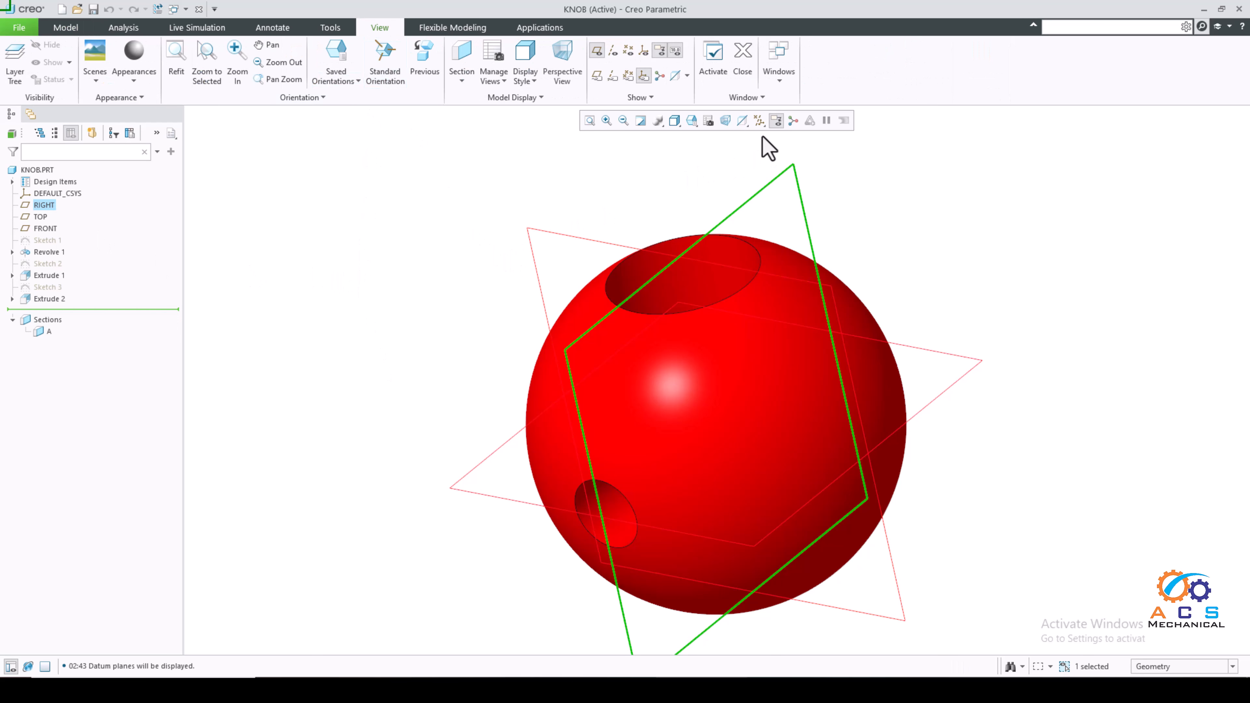
click(743, 74)
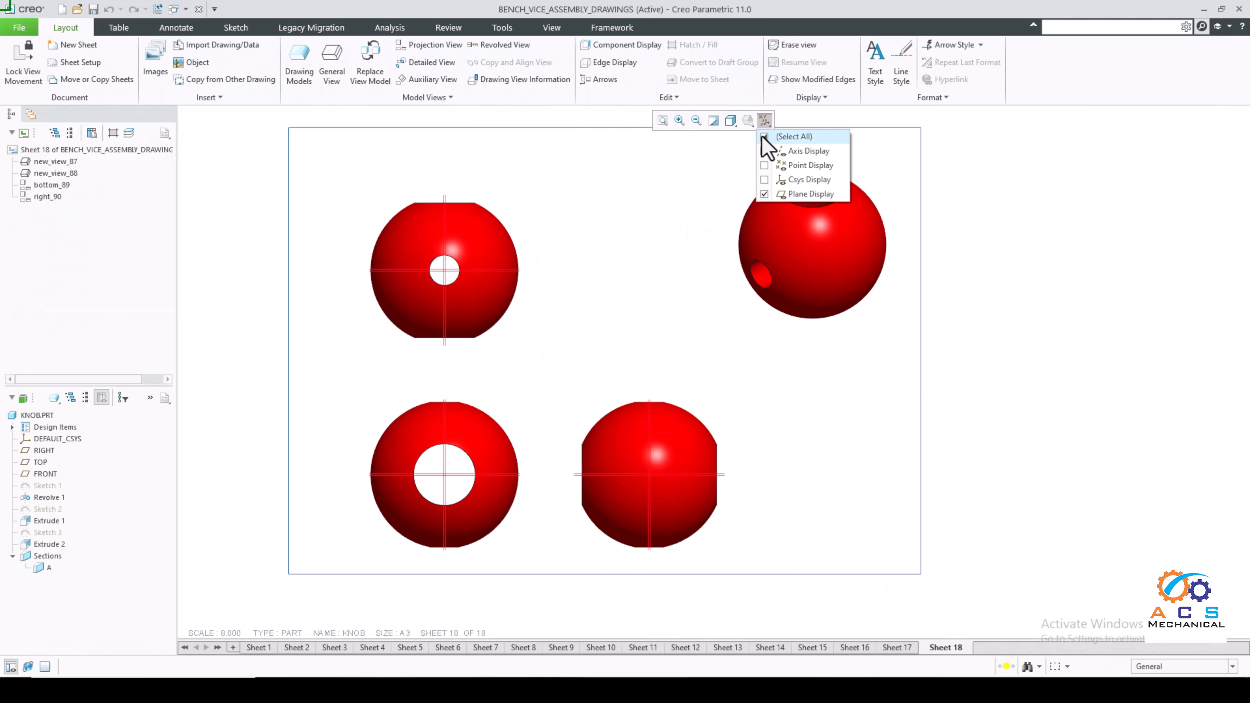
click(763, 193)
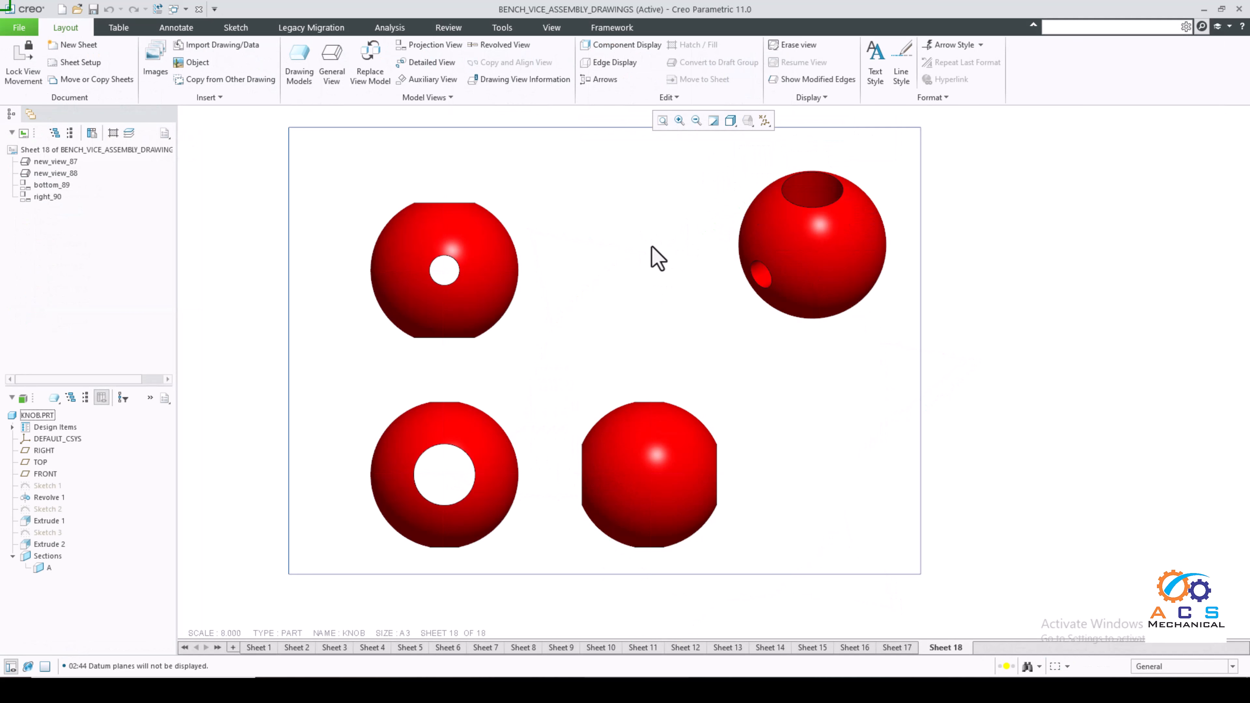
Open the properties of the projected view beside the bottom view and add a 2D cross-section entry to it
double_click(674, 452)
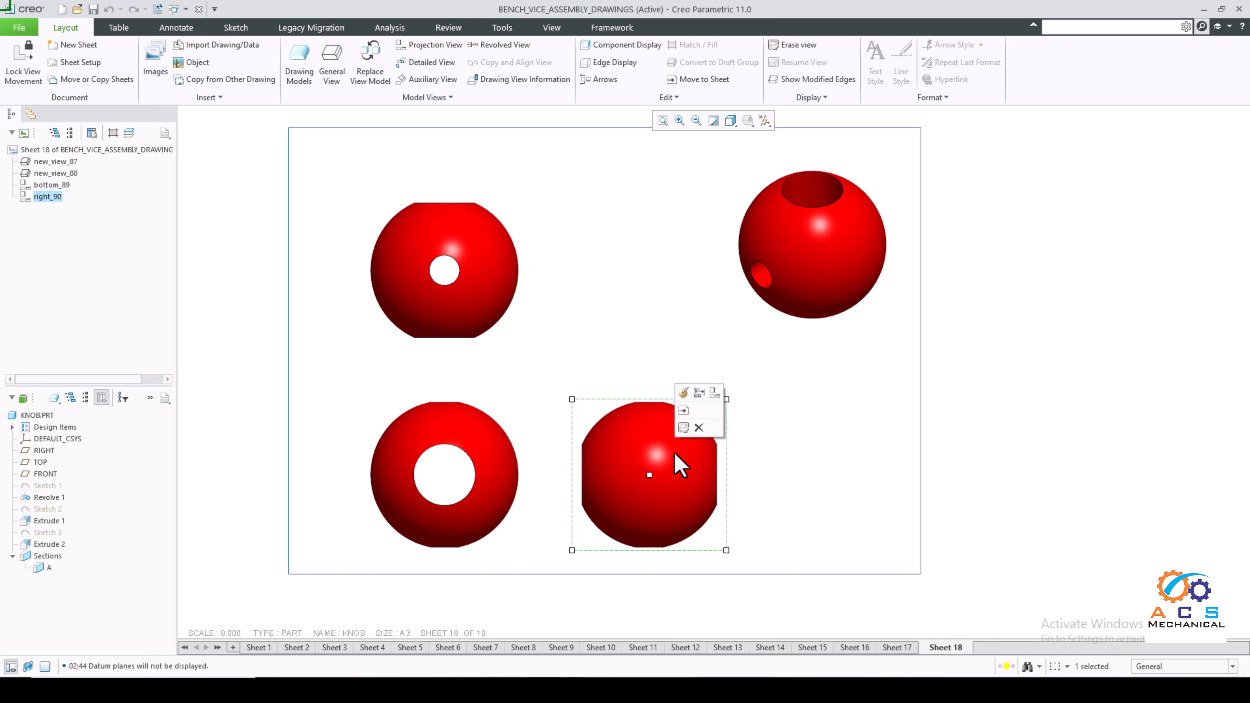
drag(692, 255, 708, 269)
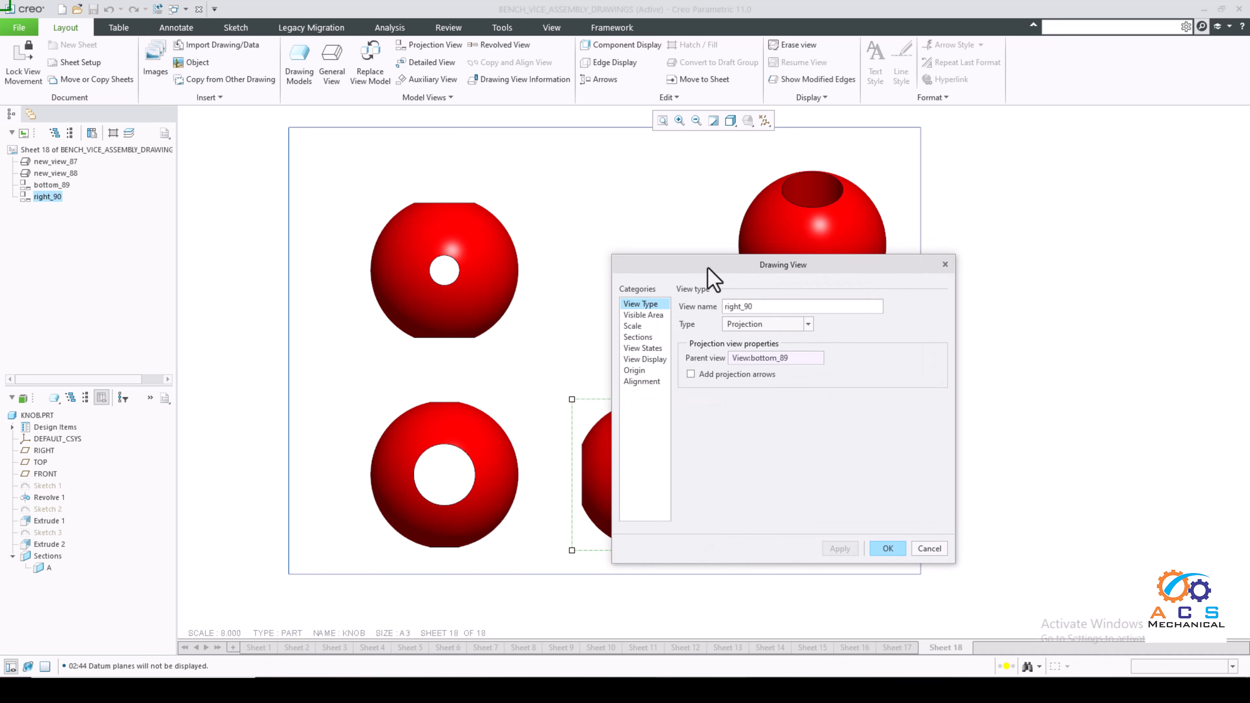
click(639, 338)
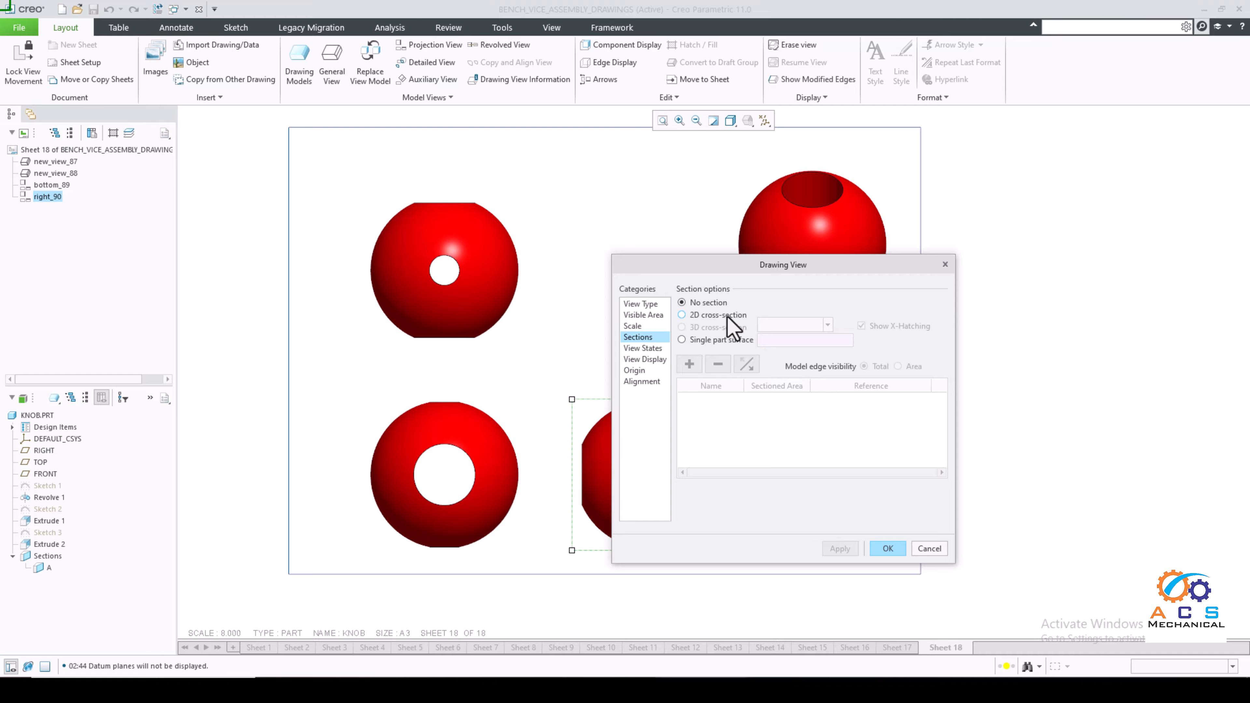
click(705, 317)
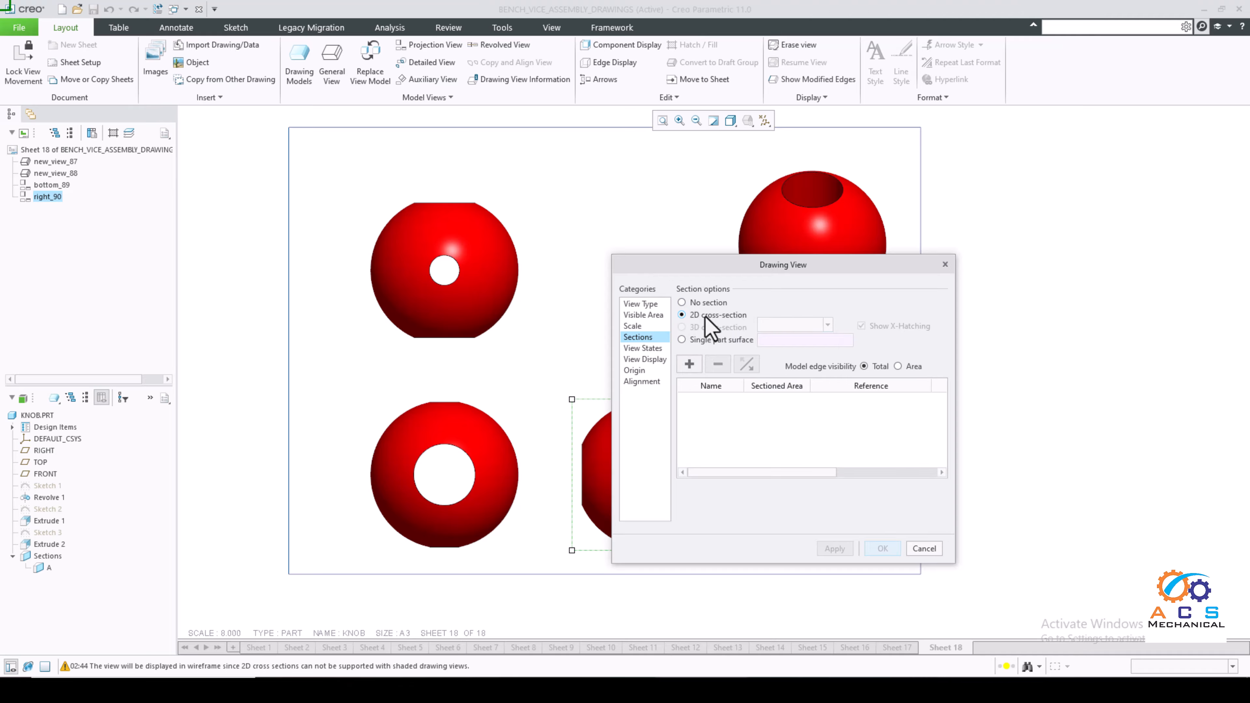
click(689, 364)
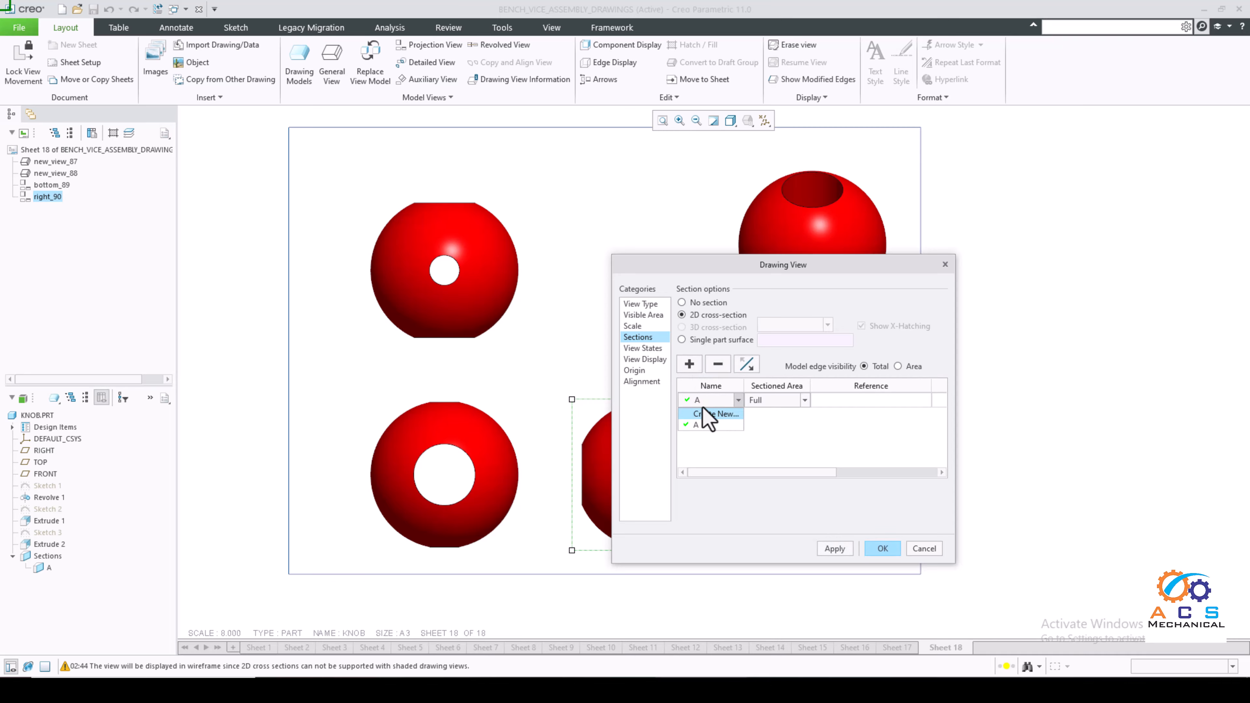
Create a new cross-section named B on the RIGHT datum plane and apply it to the view as a full section
click(714, 413)
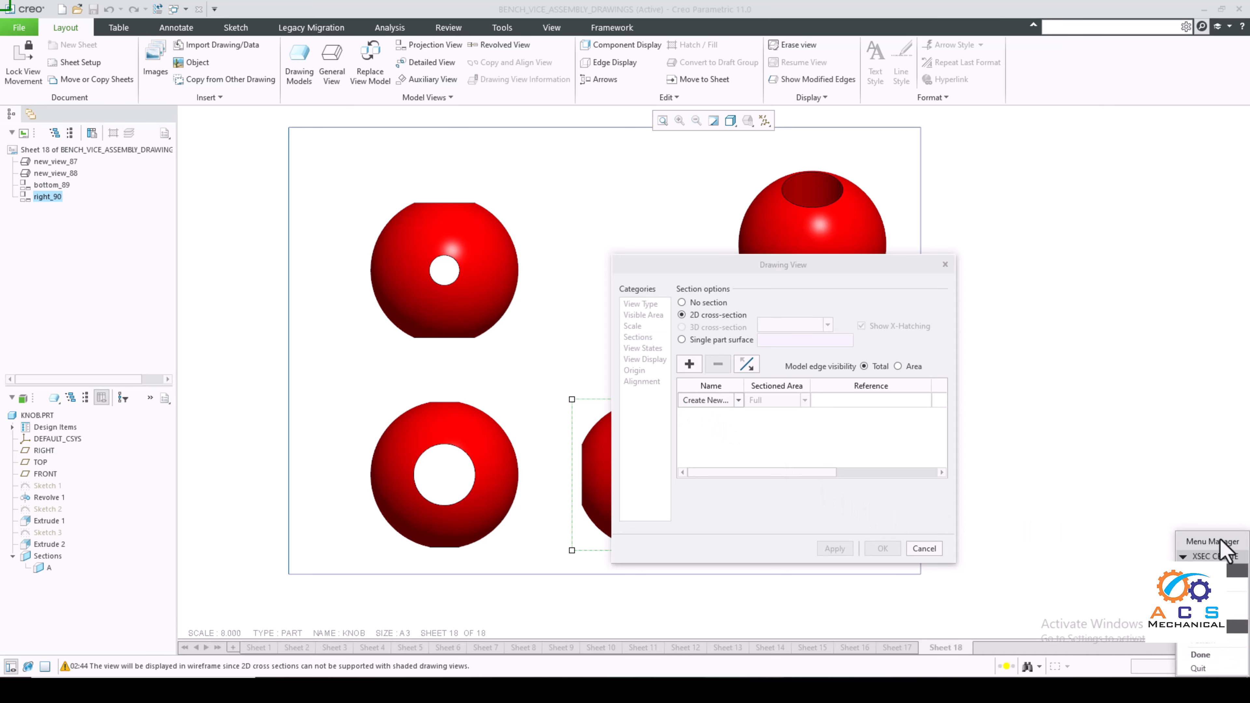
drag(1221, 540, 1039, 367)
click(1020, 483)
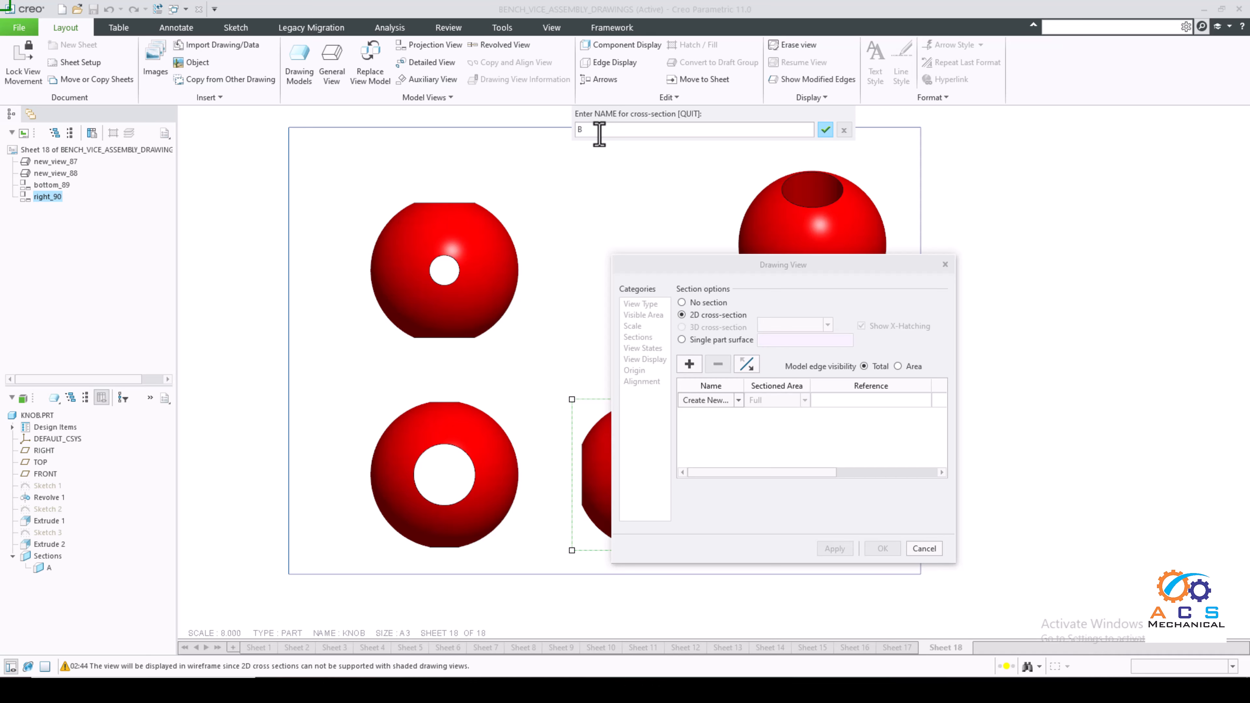
click(826, 131)
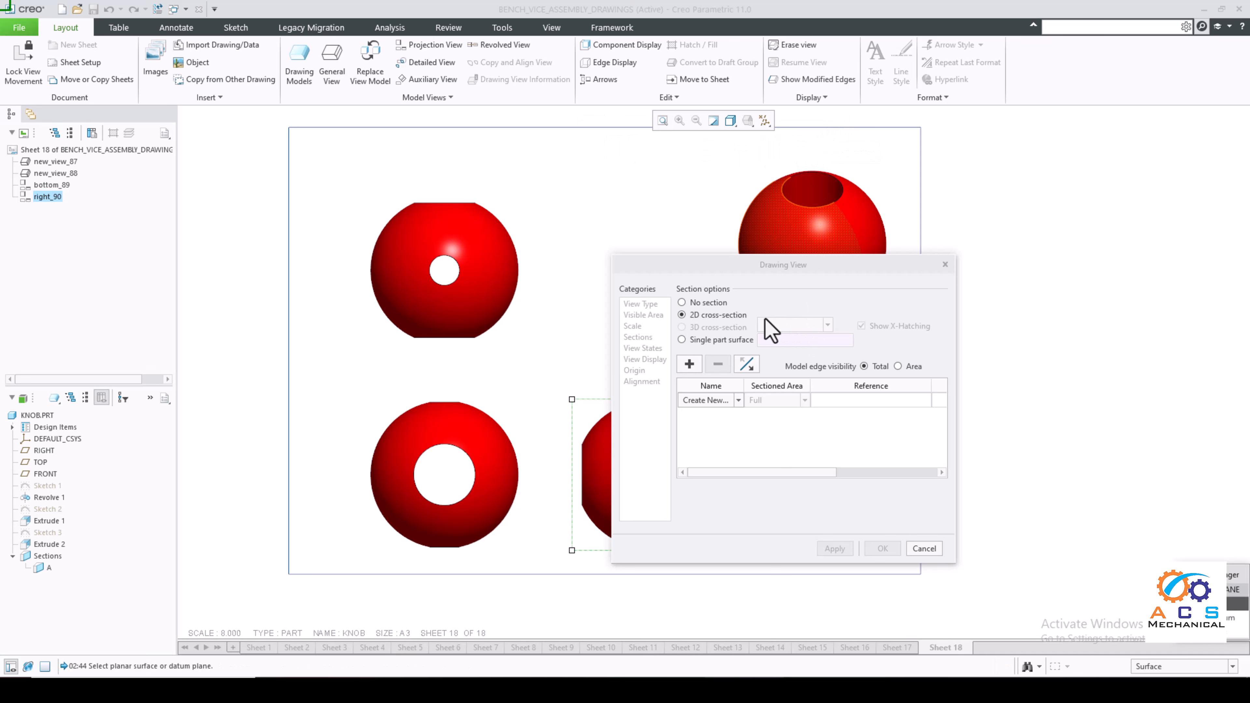
drag(1219, 573, 571, 172)
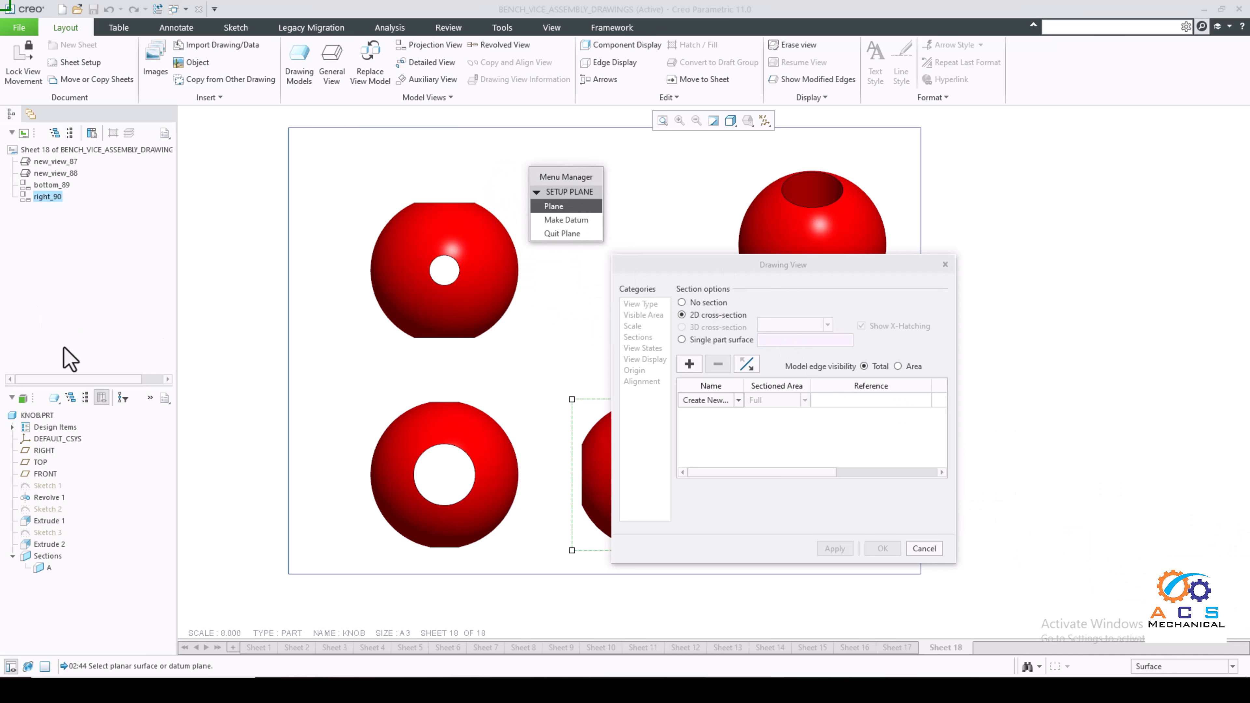
click(43, 451)
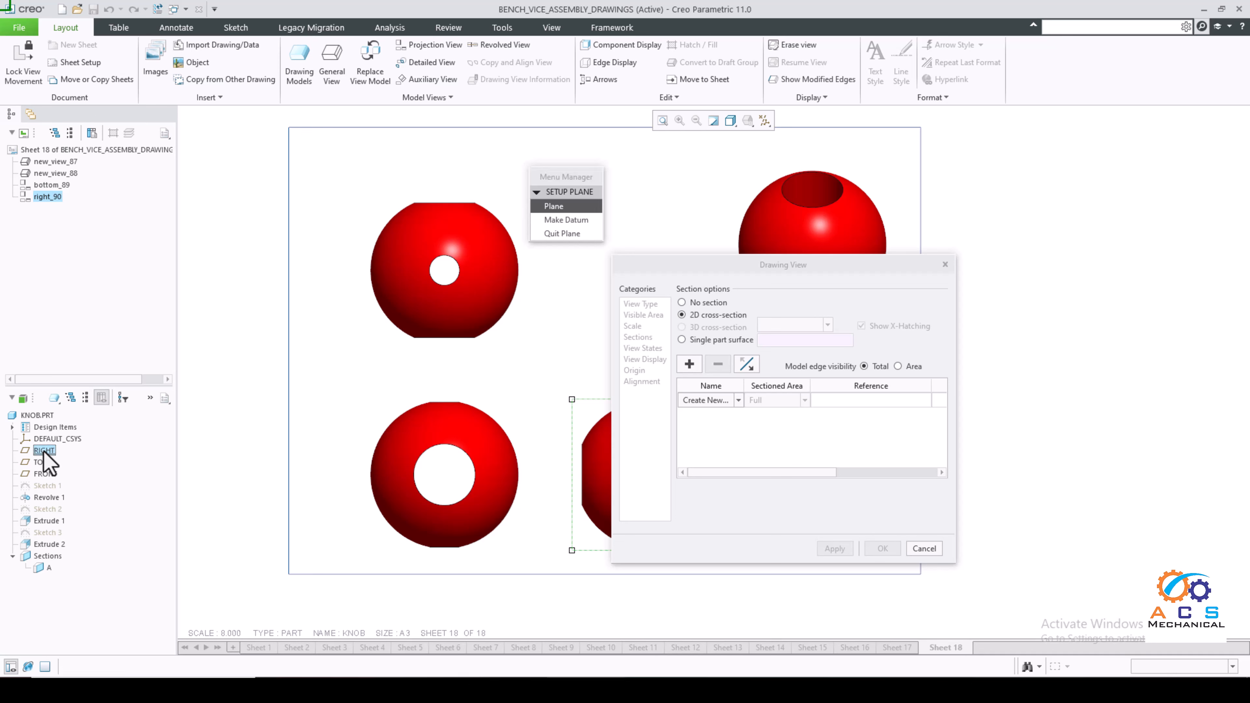
drag(718, 265, 682, 213)
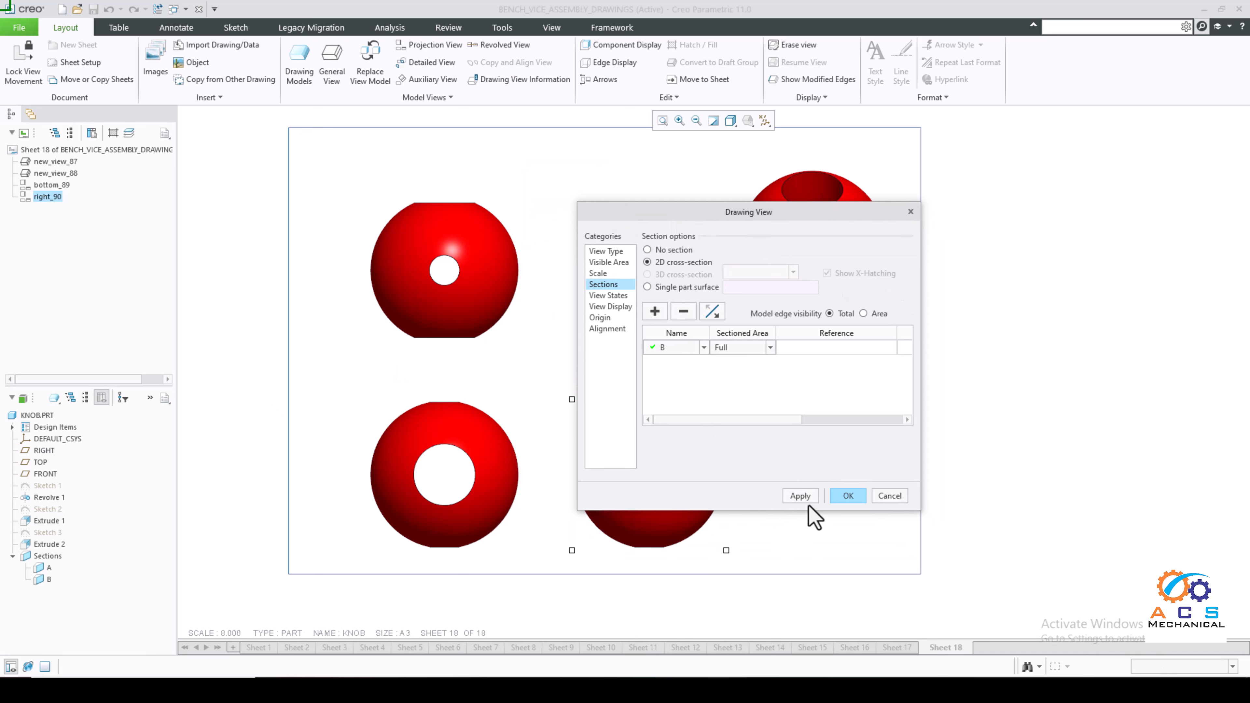
click(802, 498)
click(849, 496)
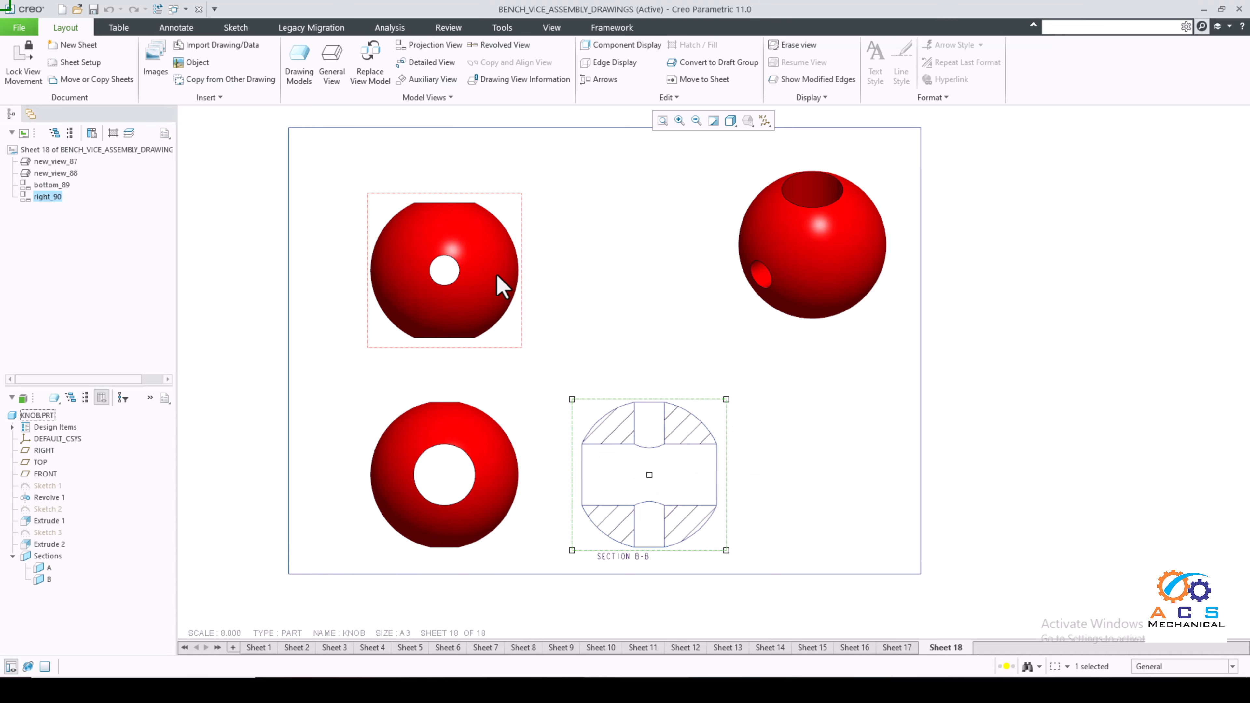
Shift the front view up and to the left, and move the projected view below it closer to it
click(494, 291)
drag(493, 293, 468, 258)
click(479, 469)
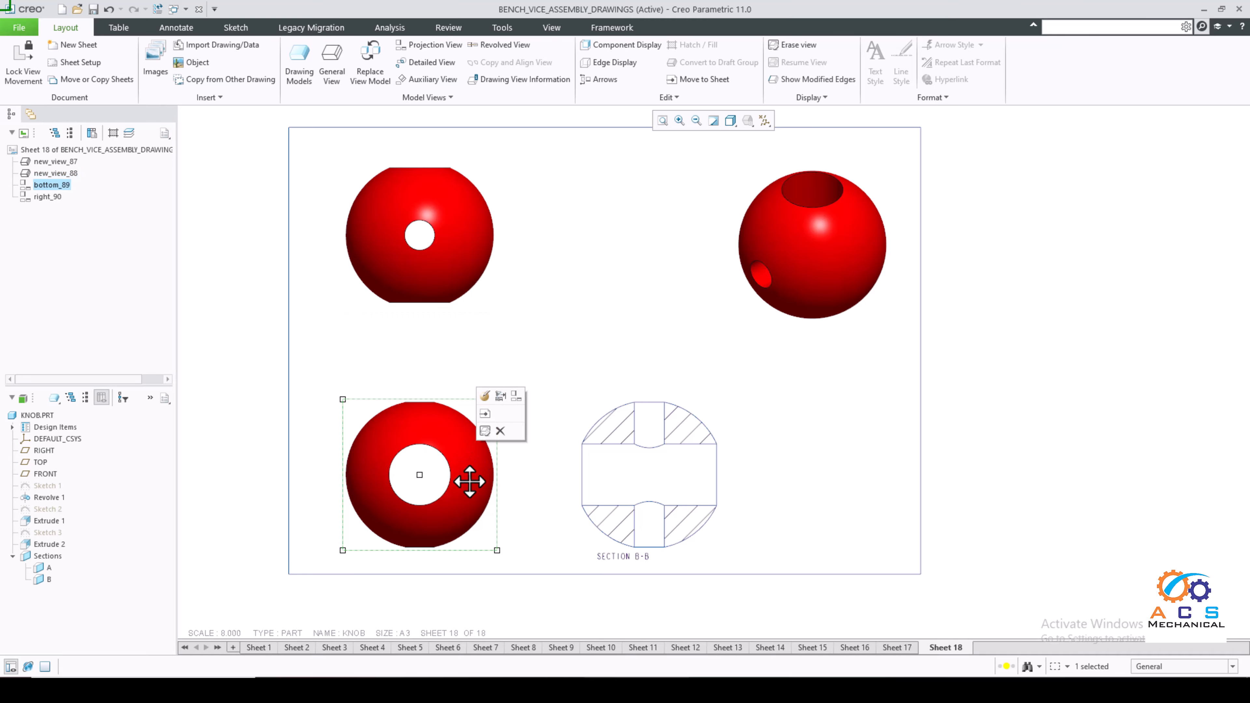
drag(478, 473, 468, 420)
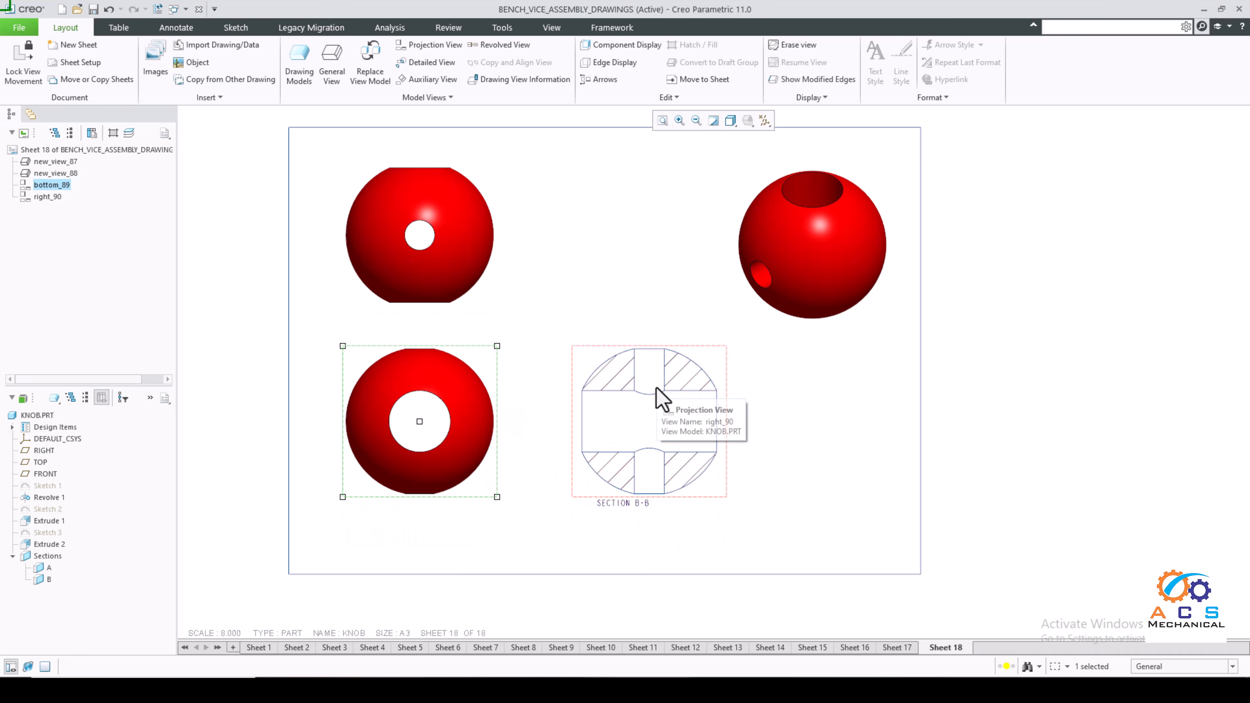
Set the hatch line spacing of section B-B to 50
scroll(683, 391, down, 1)
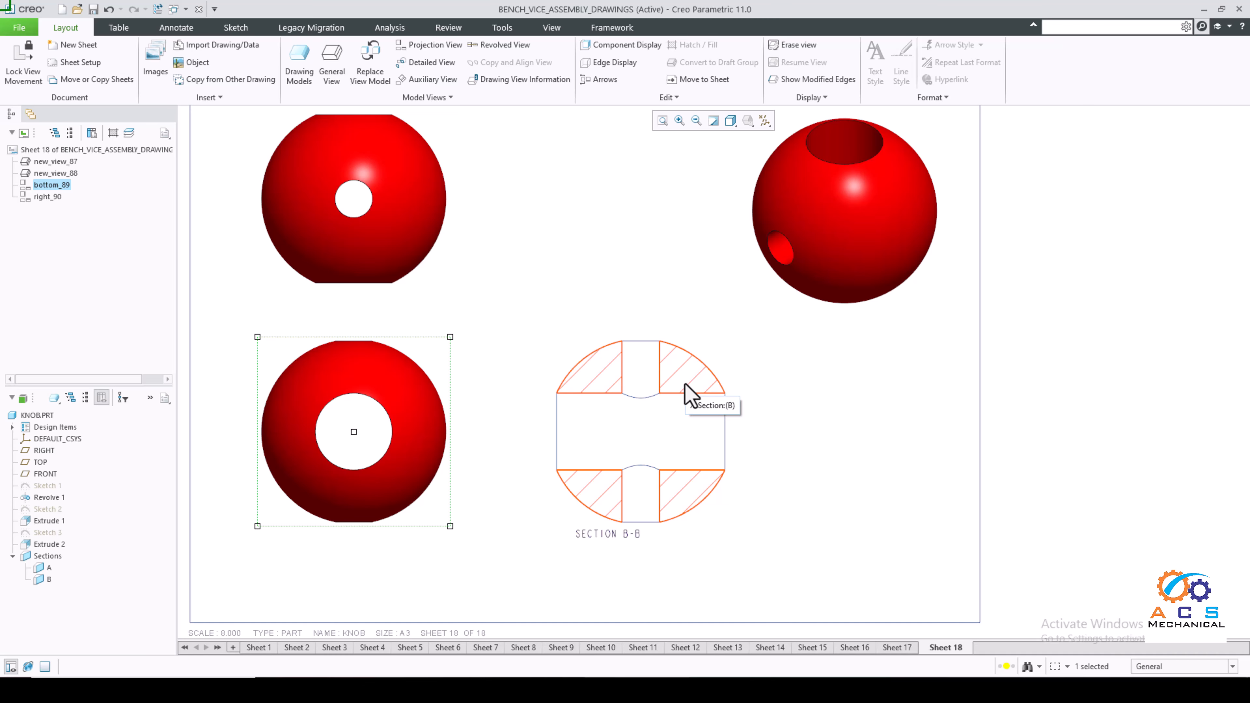
double_click(695, 379)
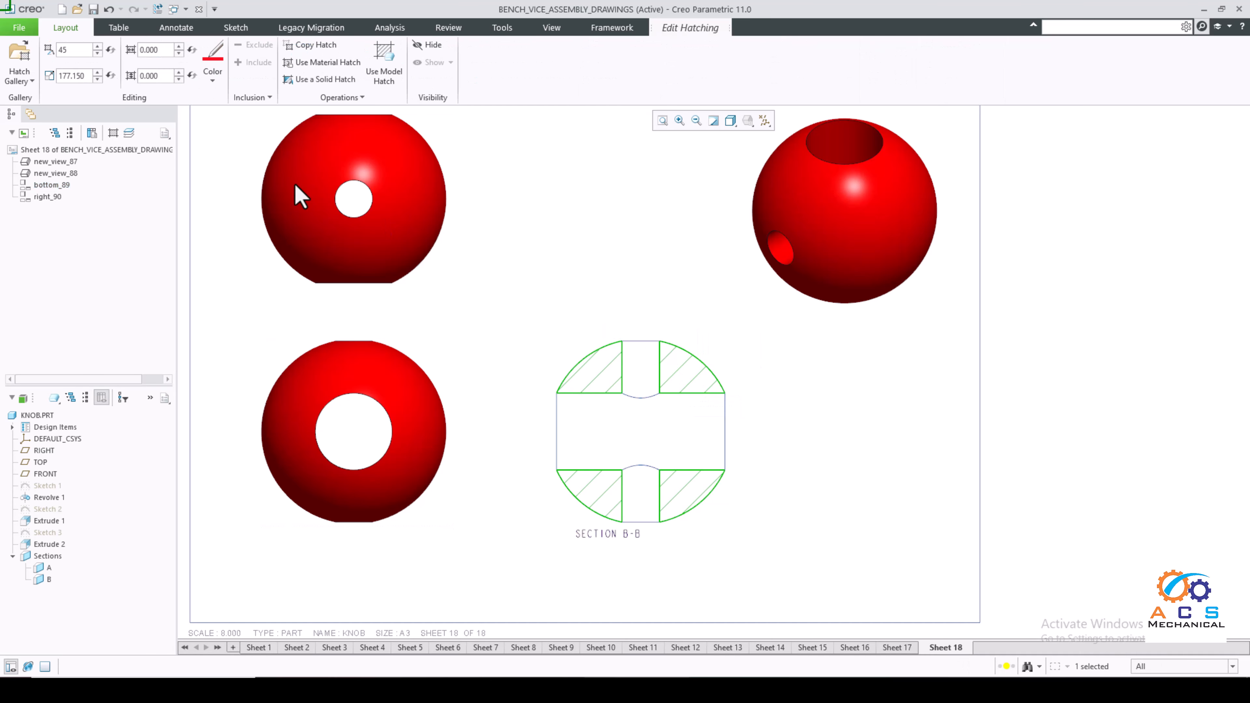
drag(82, 76, 56, 75)
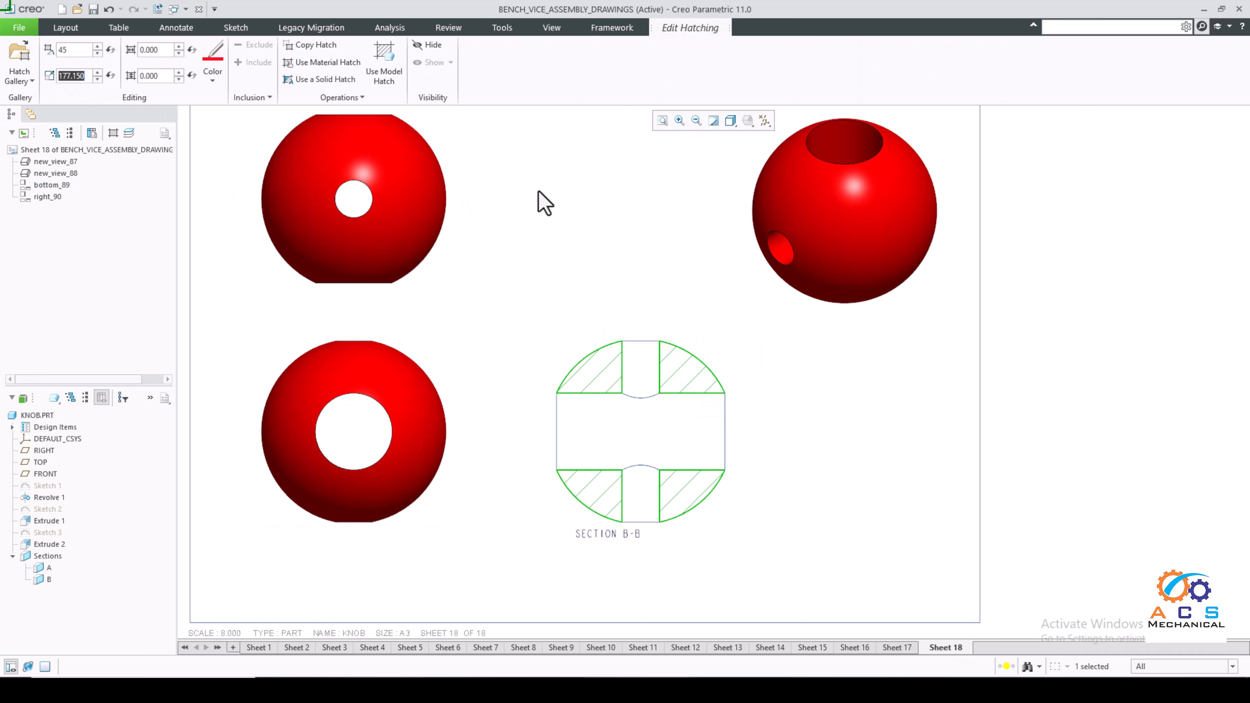
key(Return)
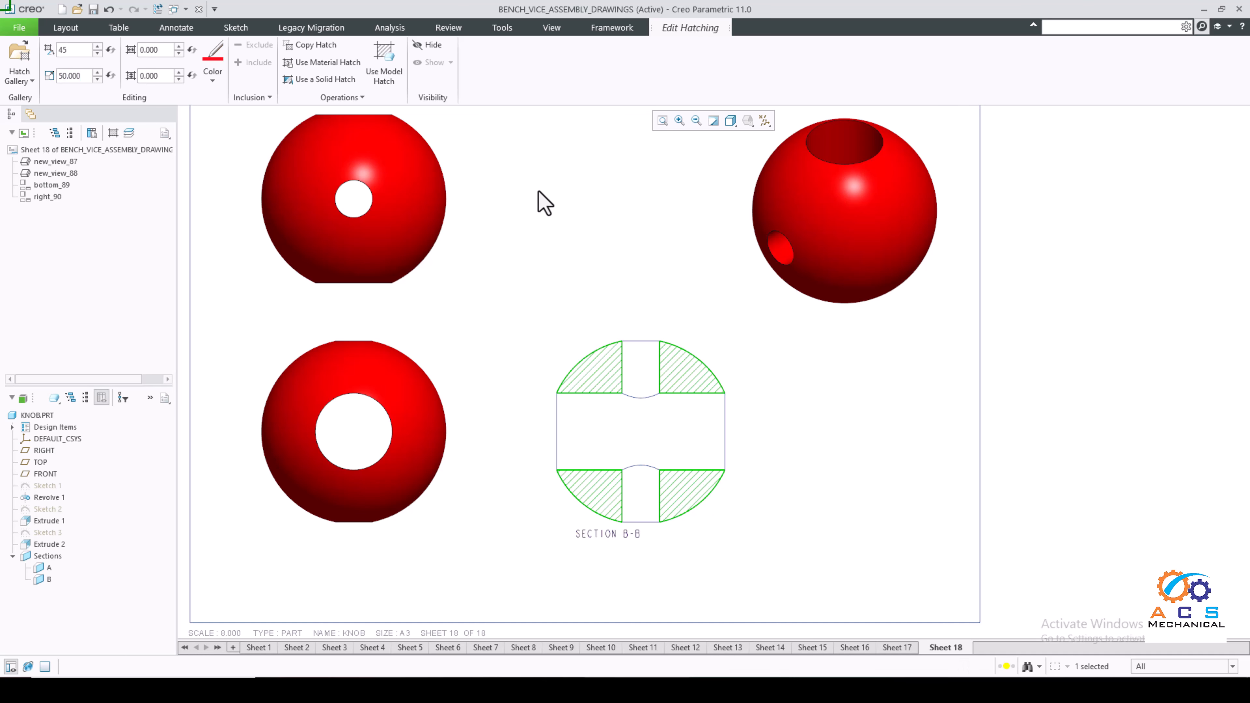
middle_click(662, 346)
scroll(661, 346, up, 1)
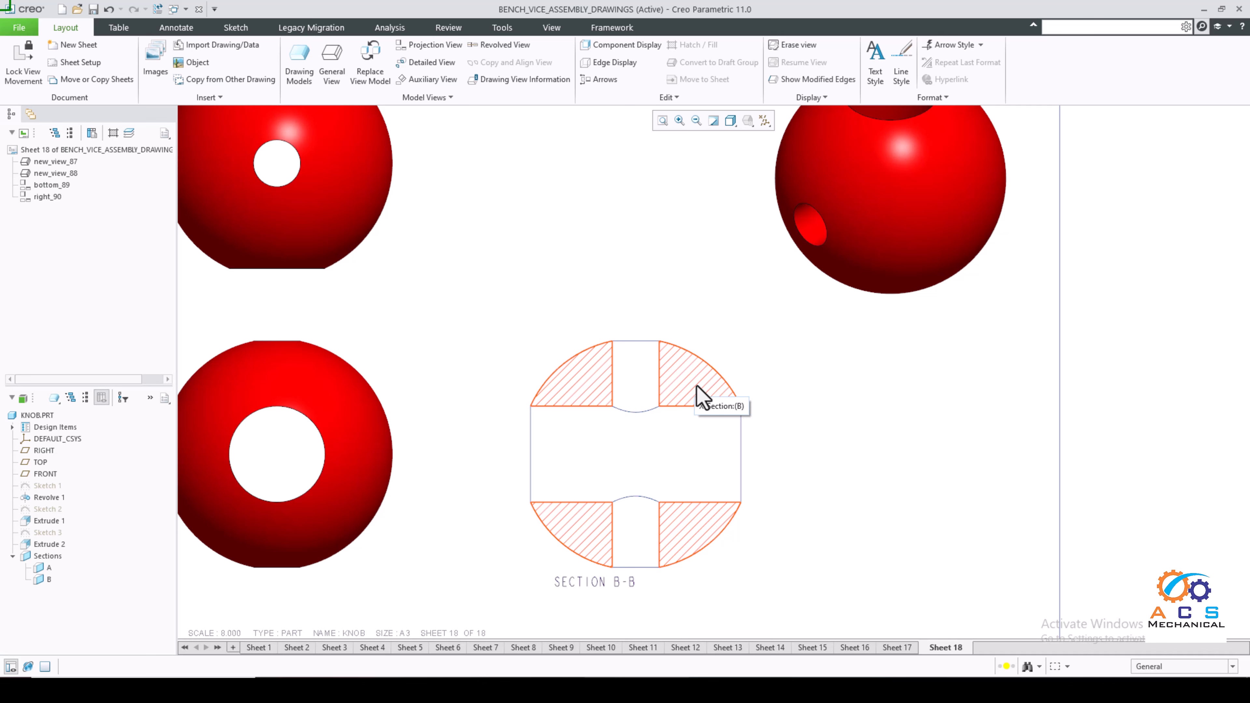
Set the hatching colour of section B-B to the recently used red
double_click(699, 397)
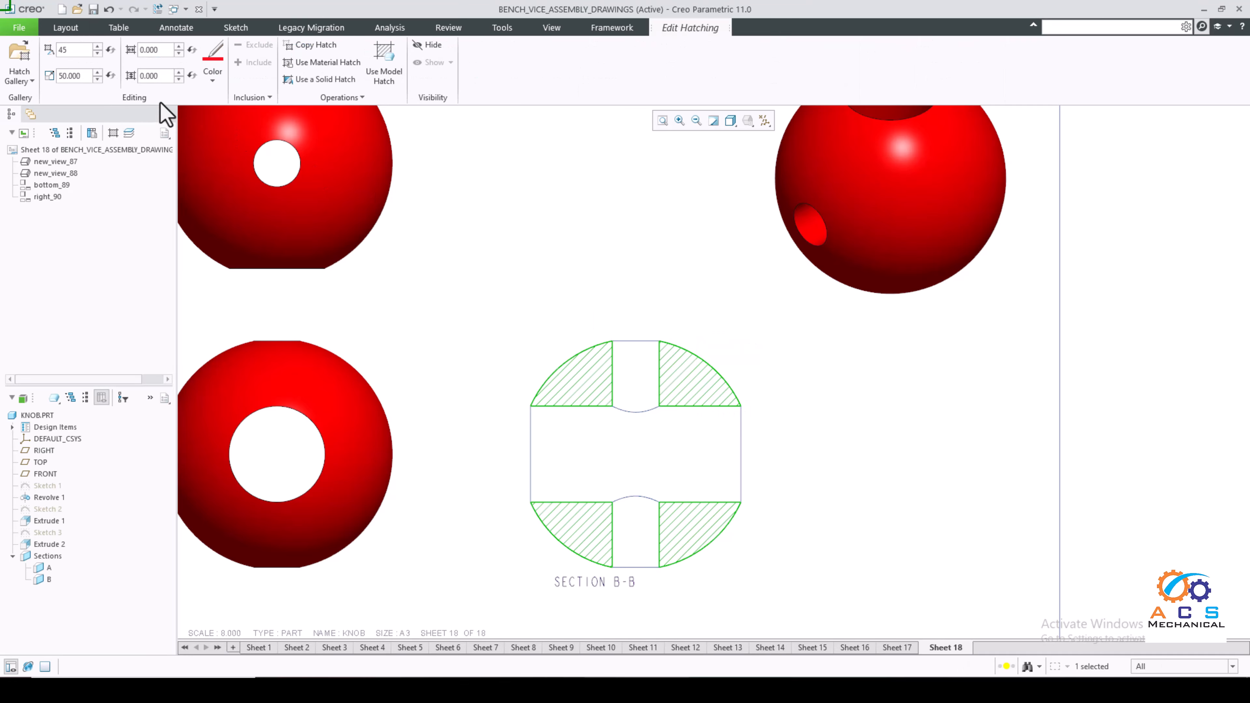
click(212, 82)
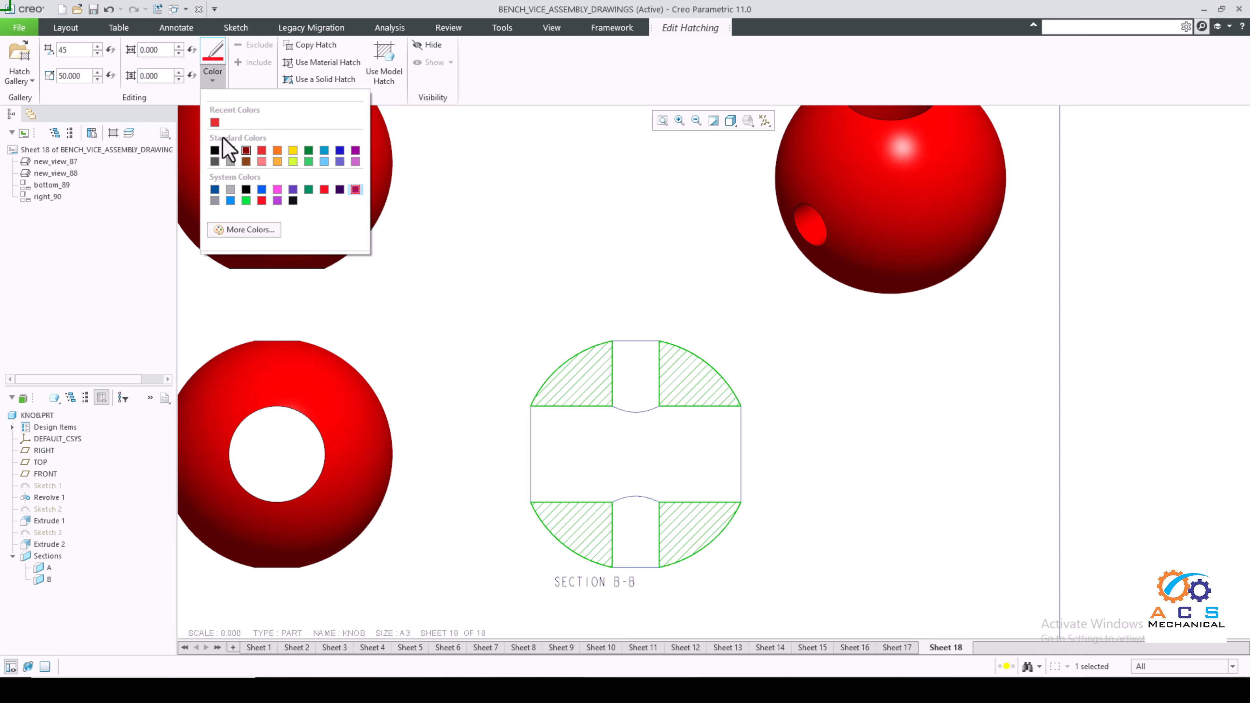
click(215, 122)
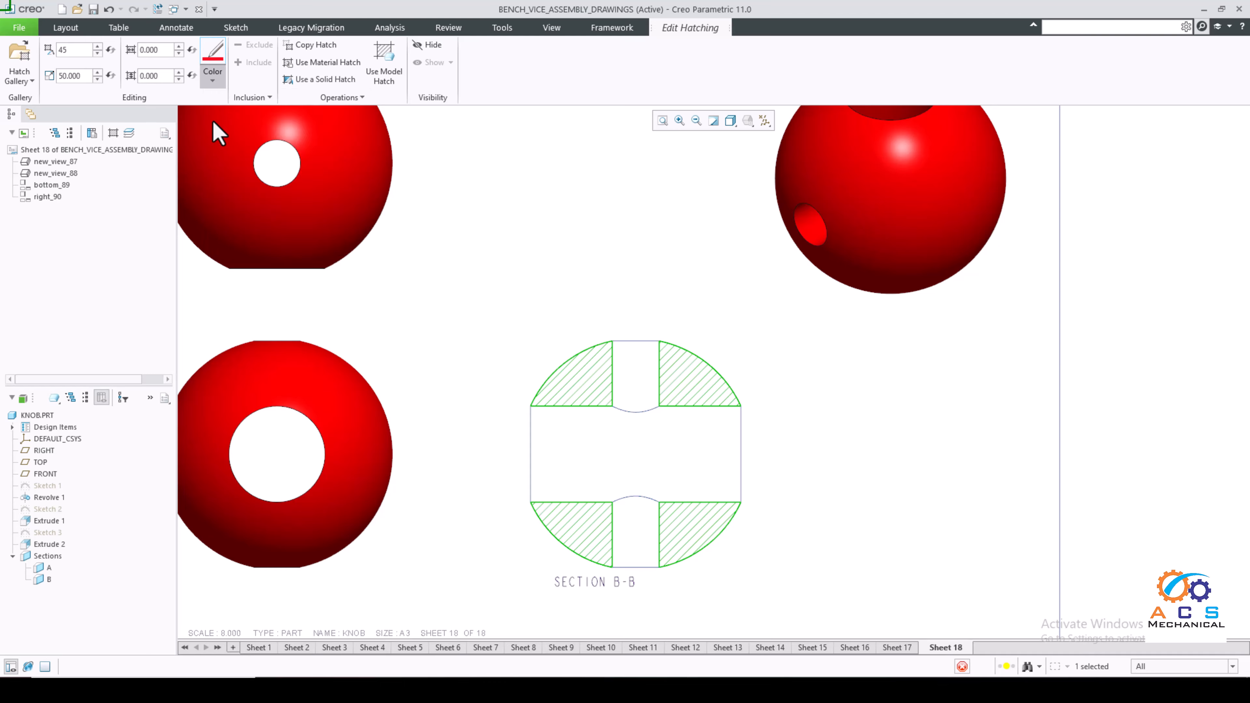
click(672, 289)
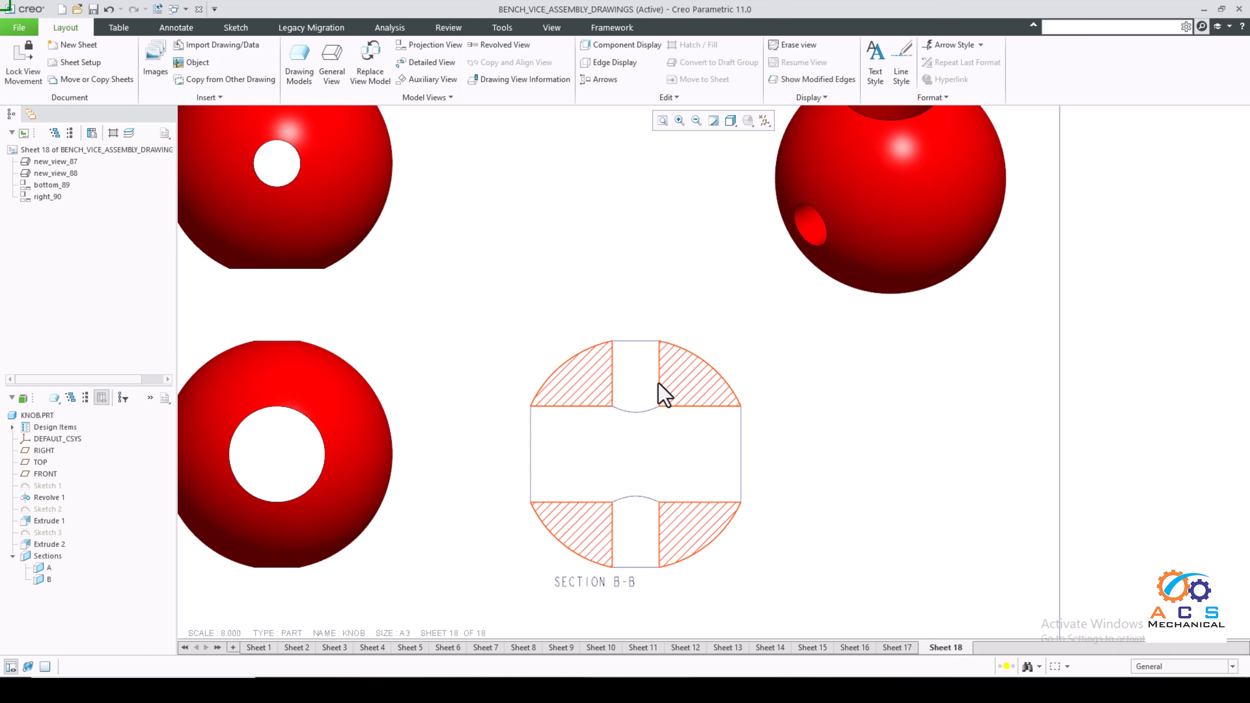
Set the front view and the projected view below it to No Hidden display style, and change their tangent edge display style
scroll(658, 386, up, 2)
scroll(574, 290, up, 2)
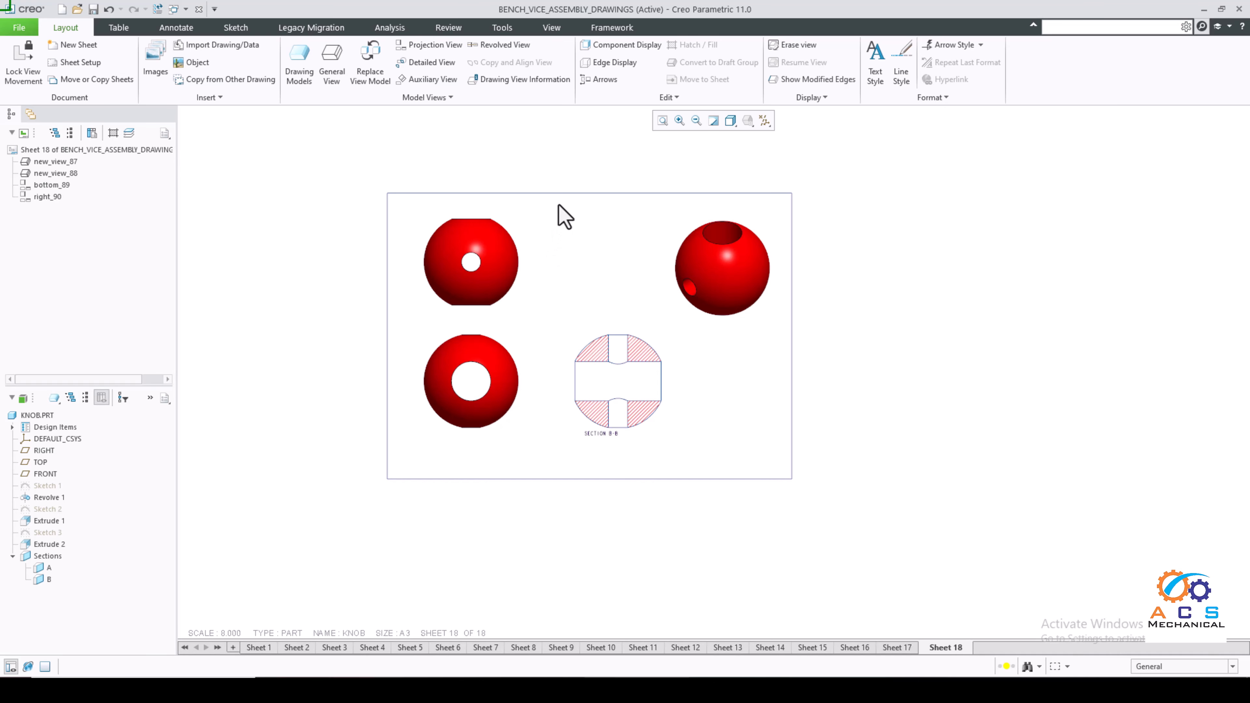
drag(559, 192, 404, 442)
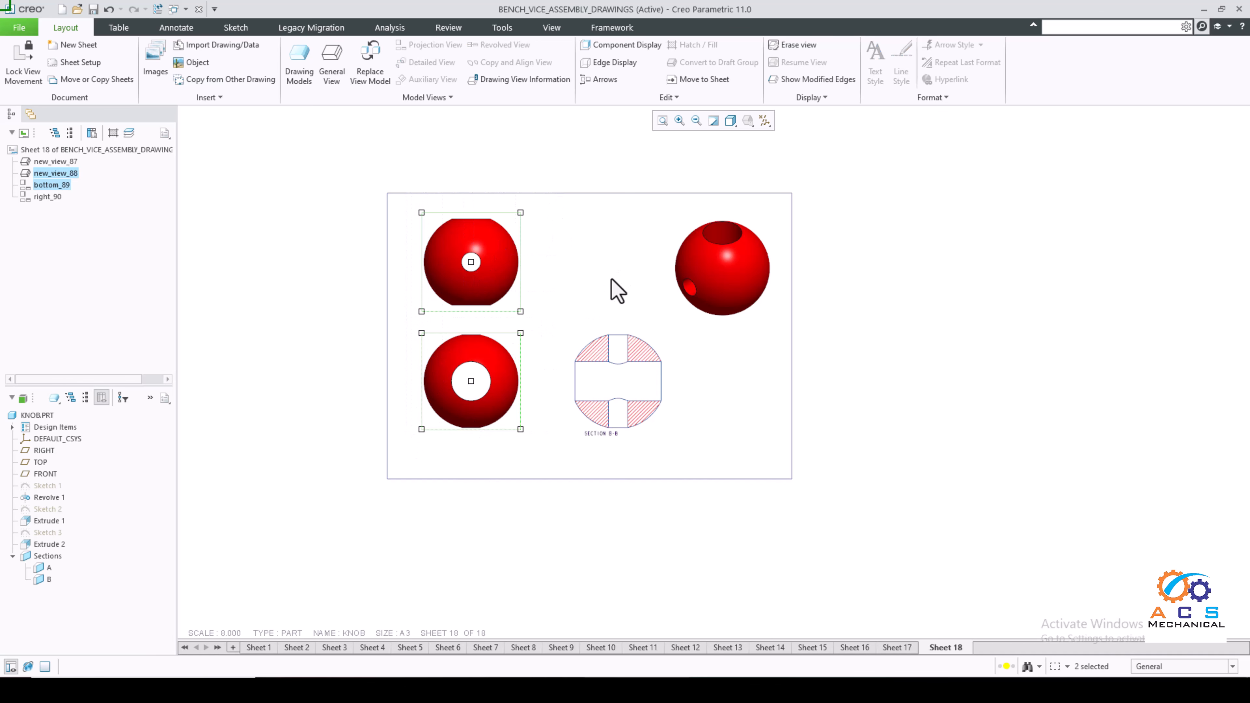
right_click(612, 280)
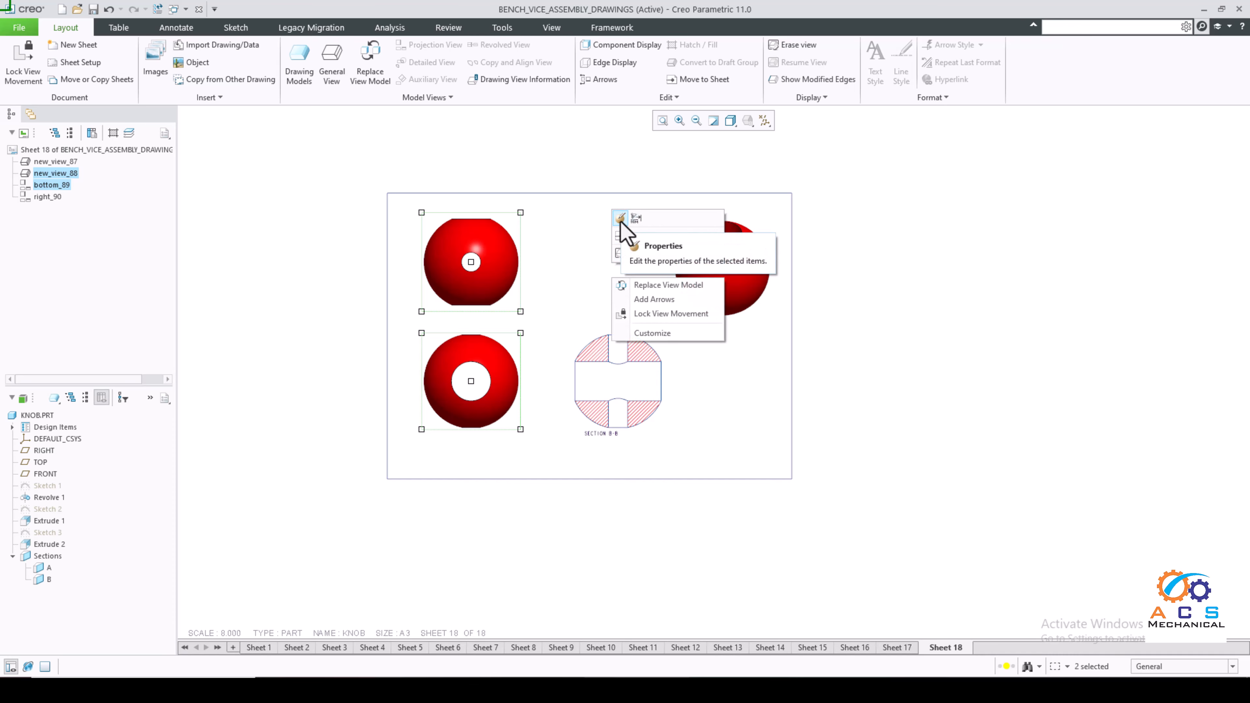
click(620, 218)
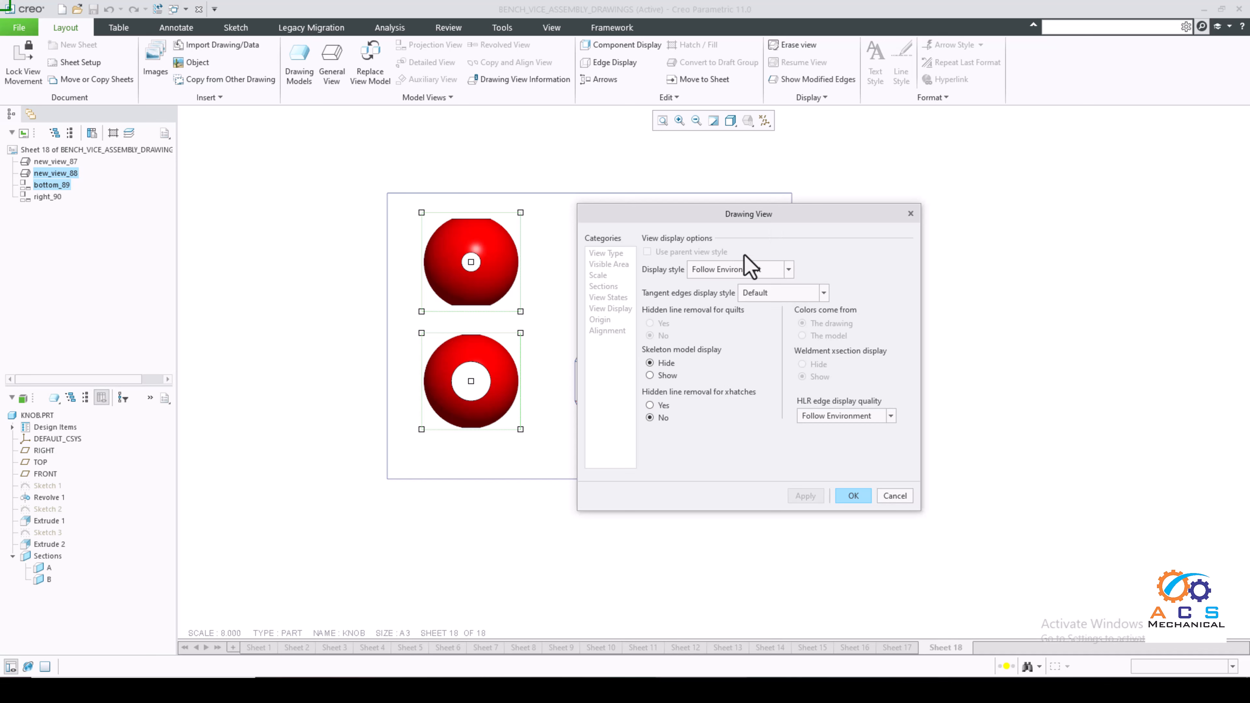
click(738, 269)
click(728, 329)
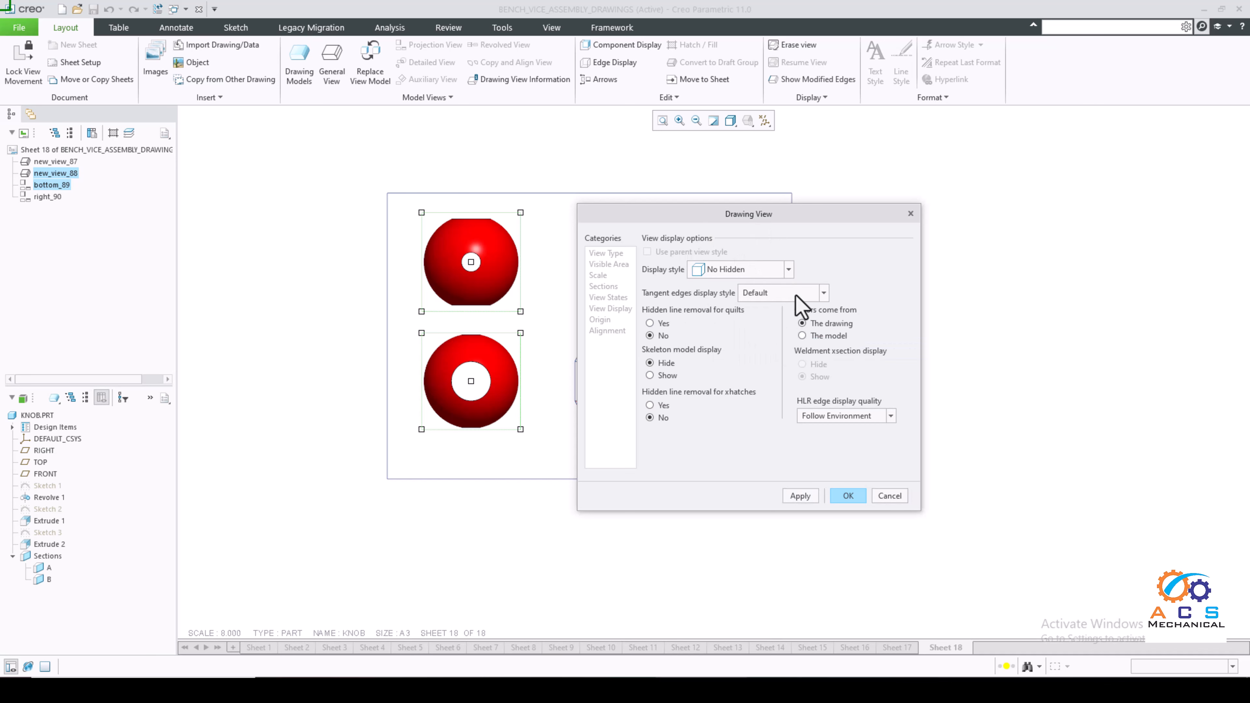
click(811, 293)
click(771, 340)
click(848, 496)
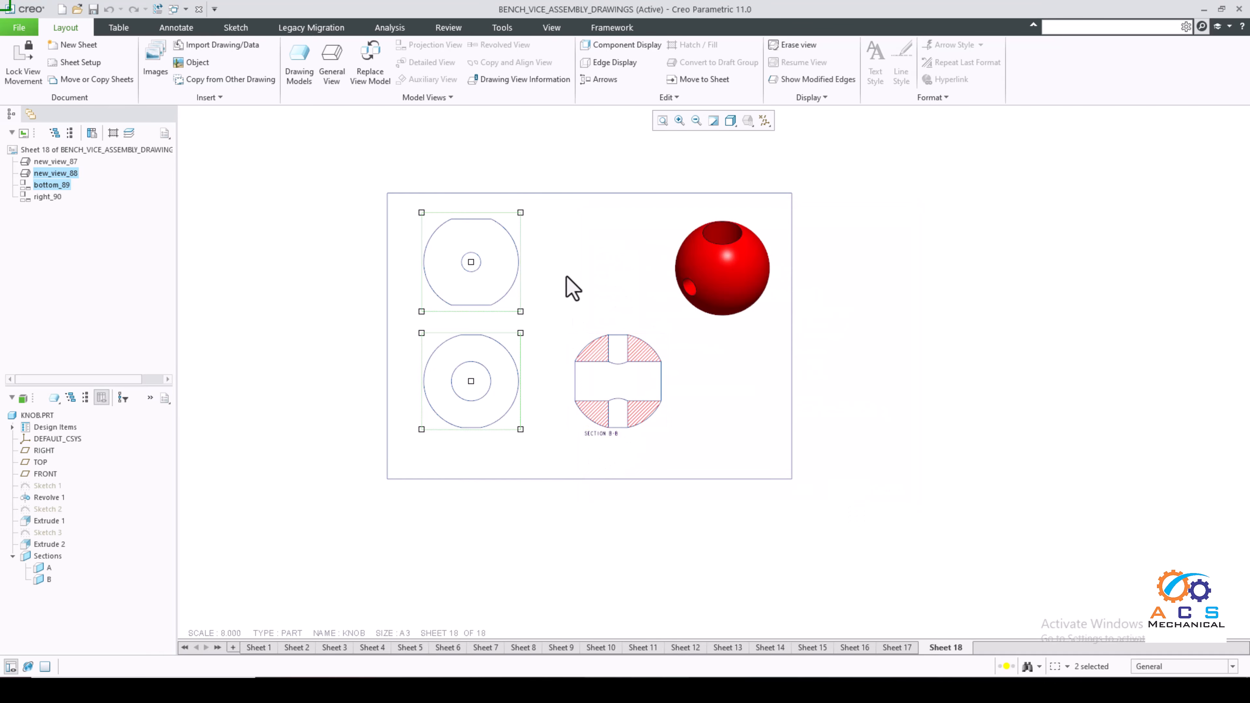
click(572, 288)
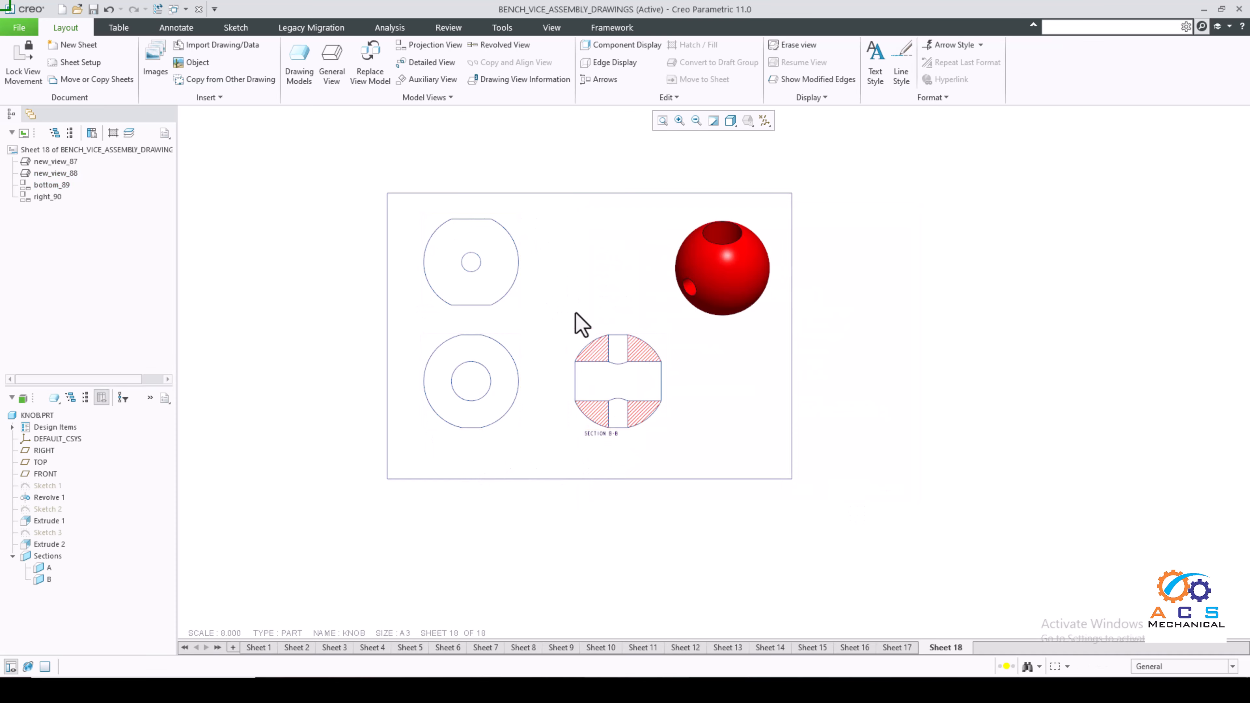
Show all model axes, A_1, A_2 and A_3, in the front view
scroll(580, 323, down, 2)
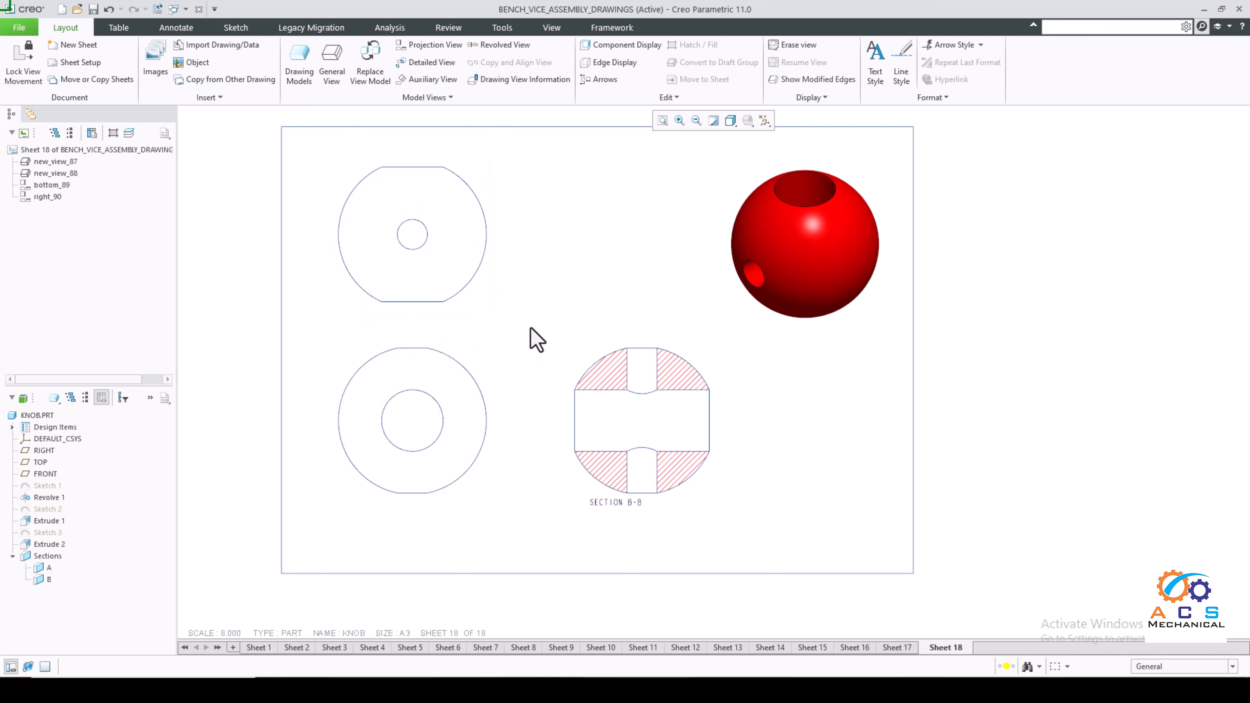
click(188, 31)
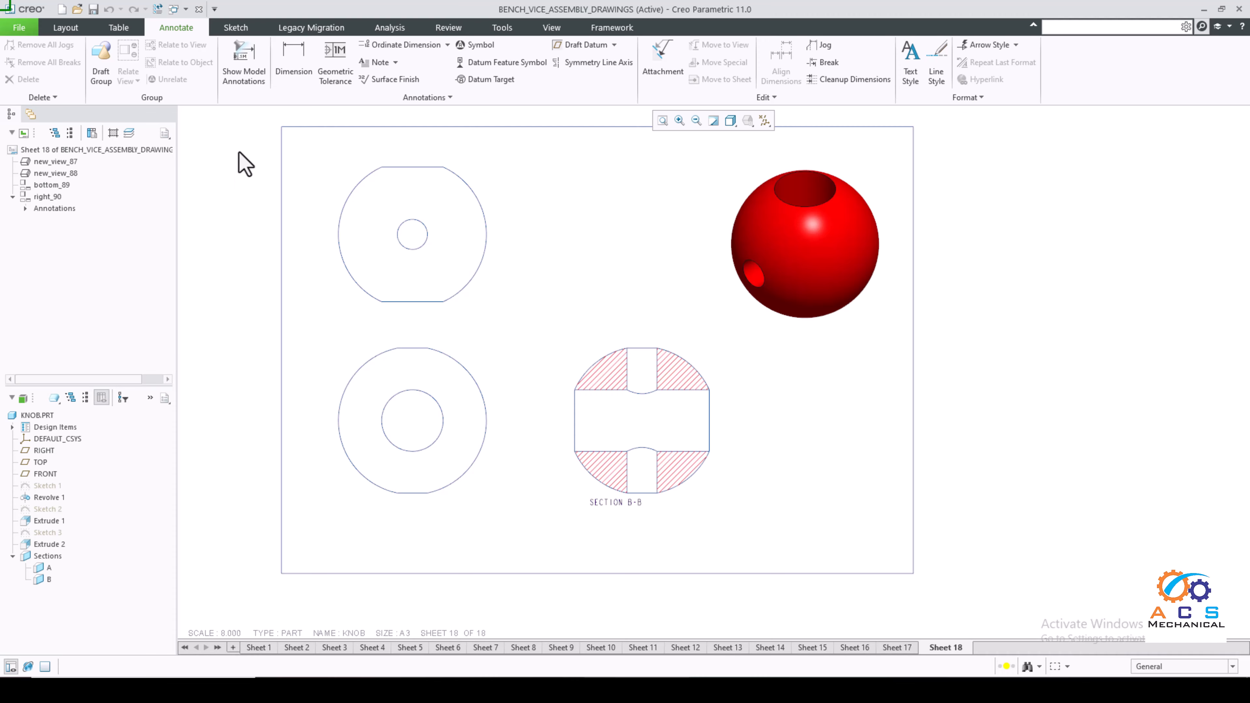
click(249, 83)
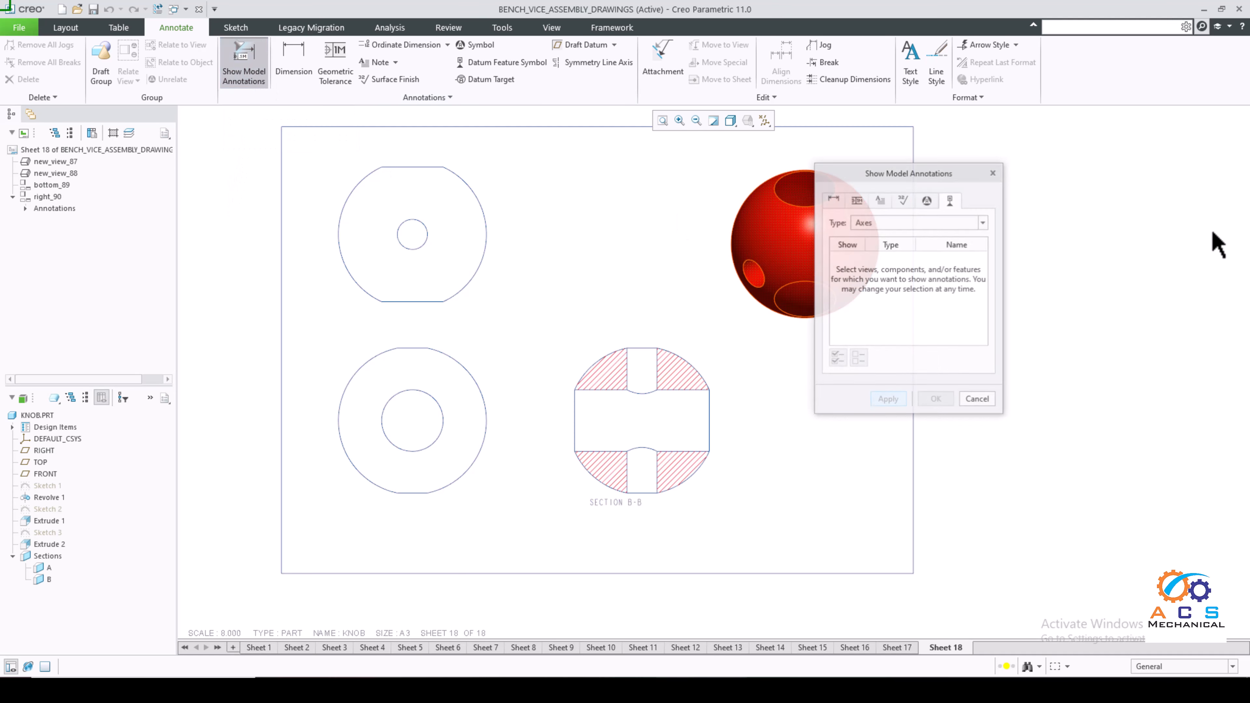
drag(923, 180, 954, 179)
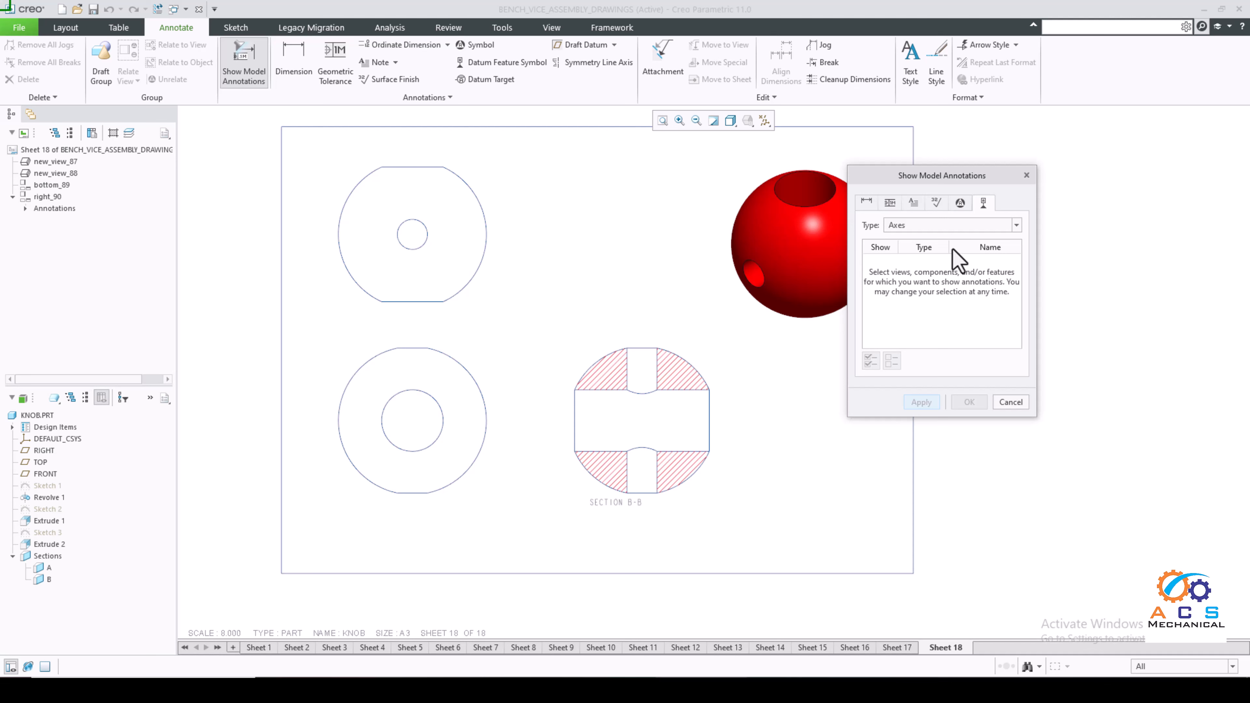
click(958, 226)
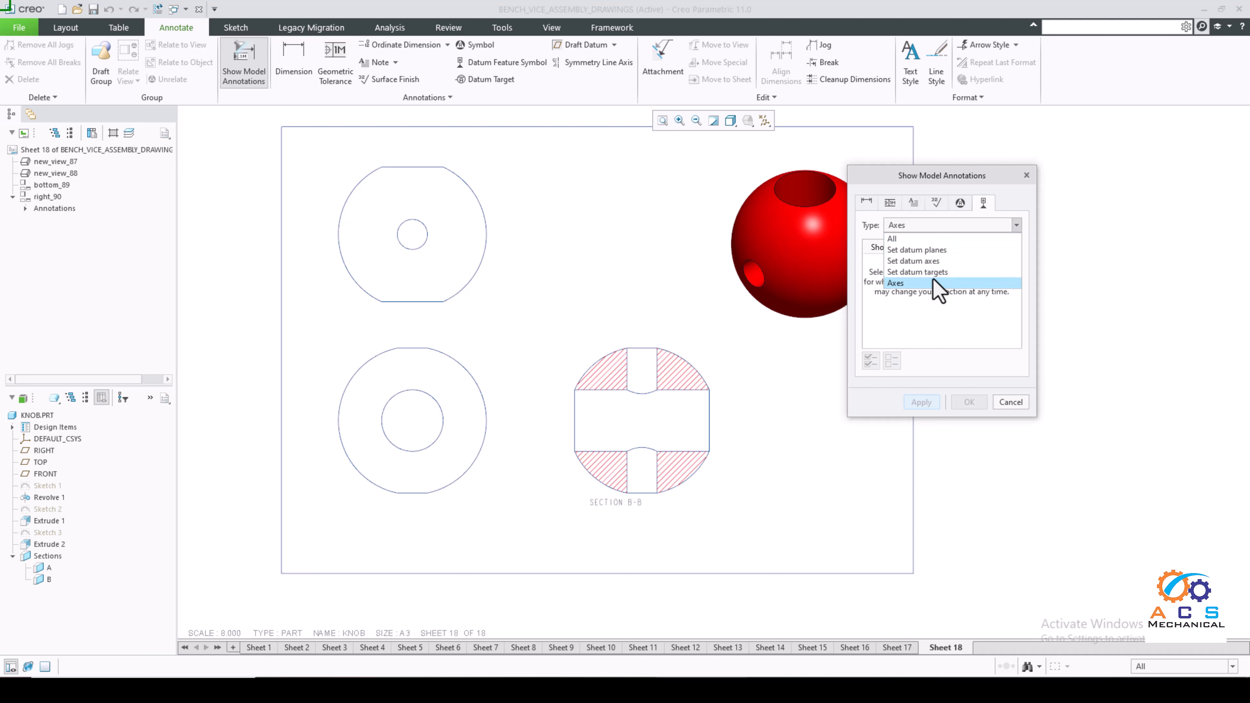
click(900, 283)
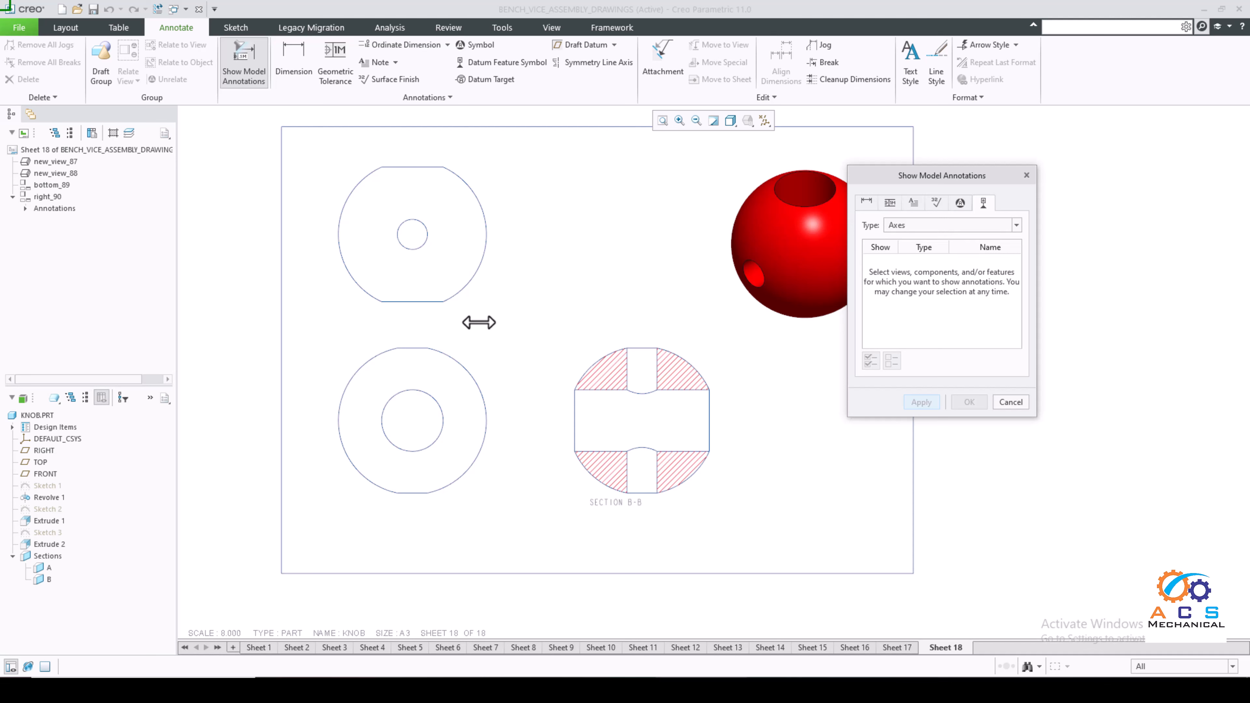
click(480, 296)
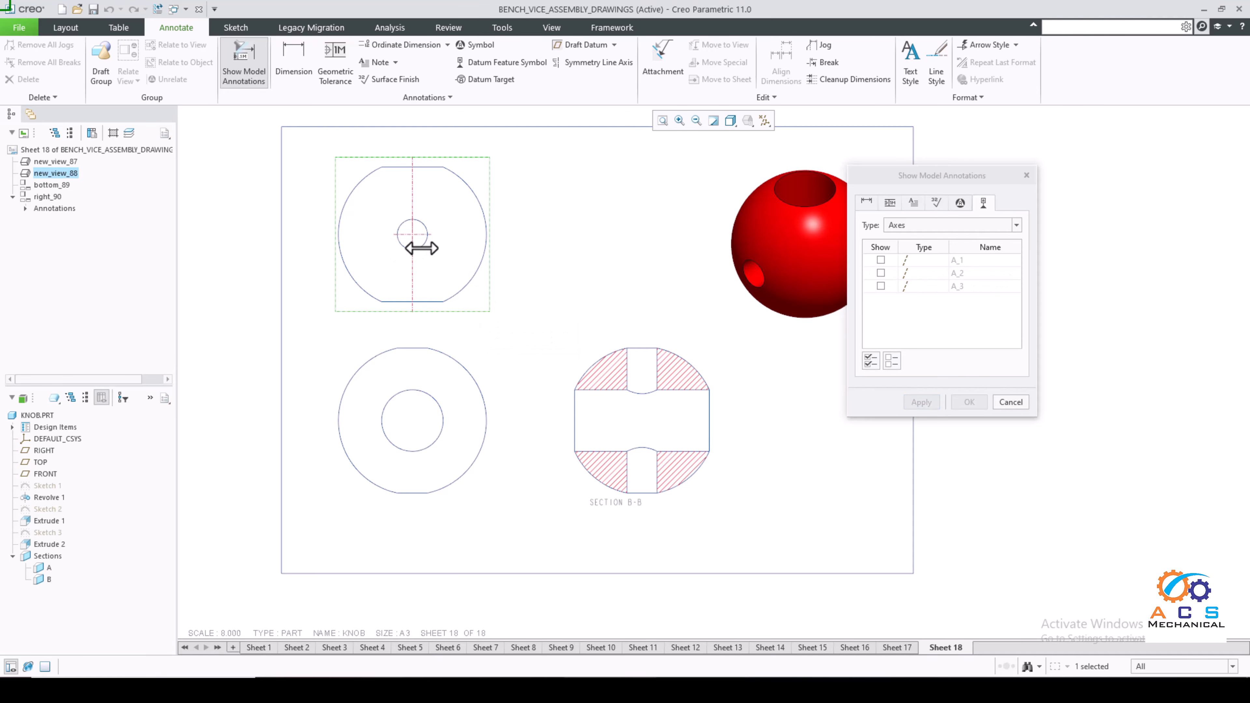
click(869, 362)
click(918, 403)
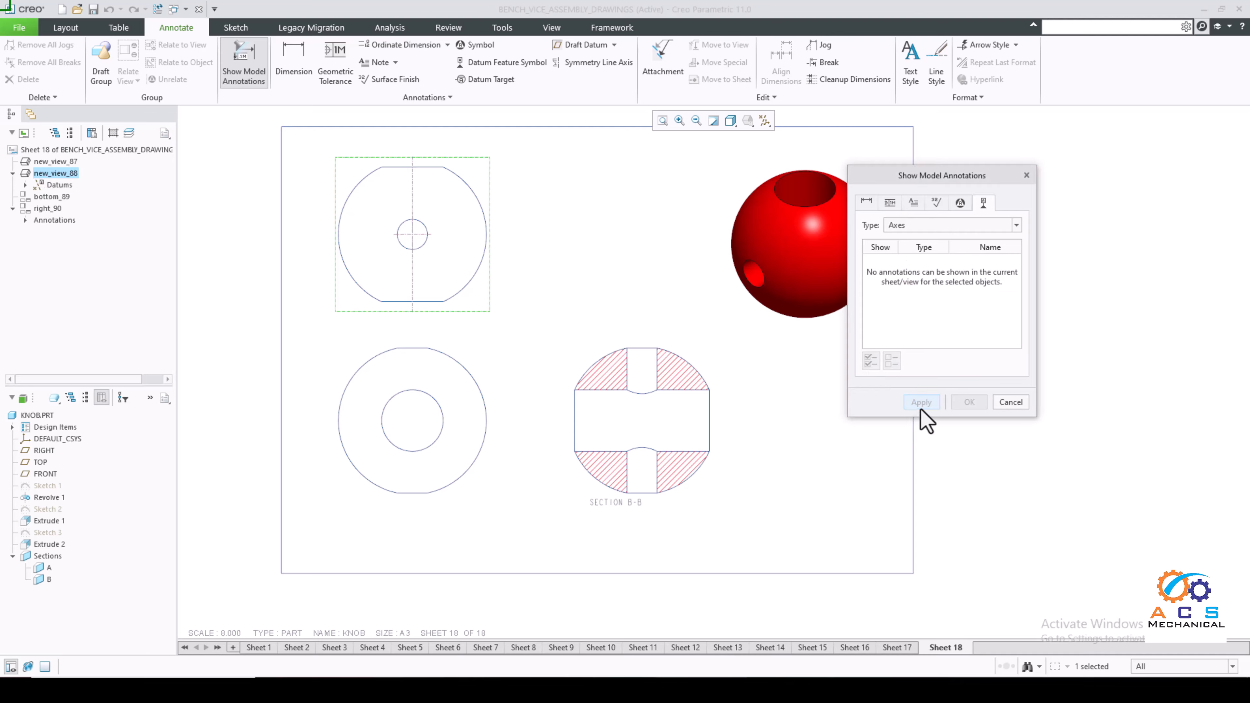
Show all model axes in the projected view below the front view and in the section B-B view
click(492, 398)
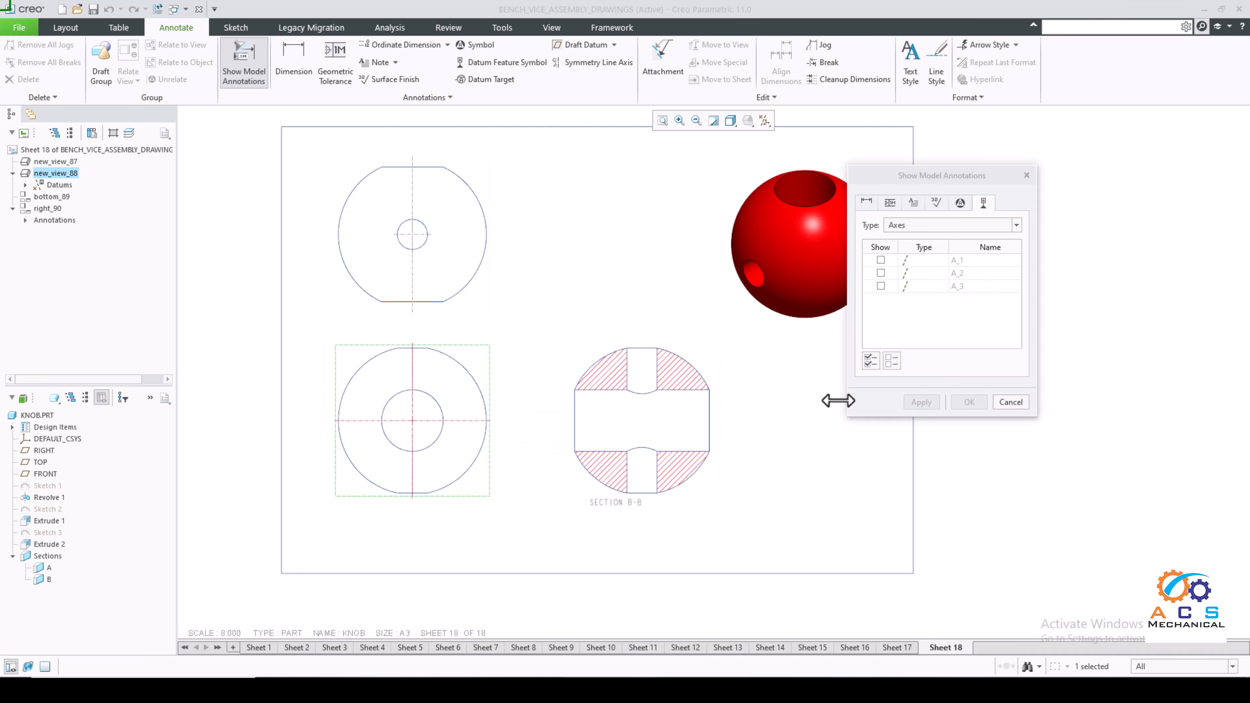
click(869, 362)
click(922, 404)
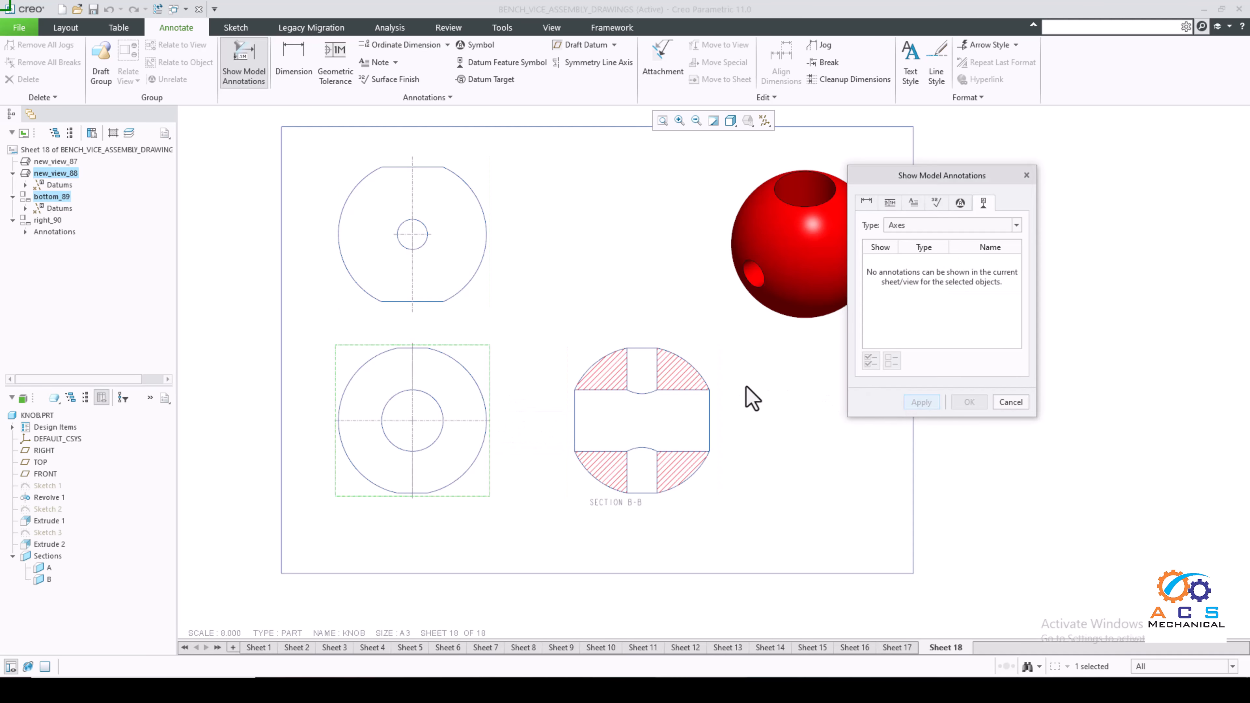
click(719, 414)
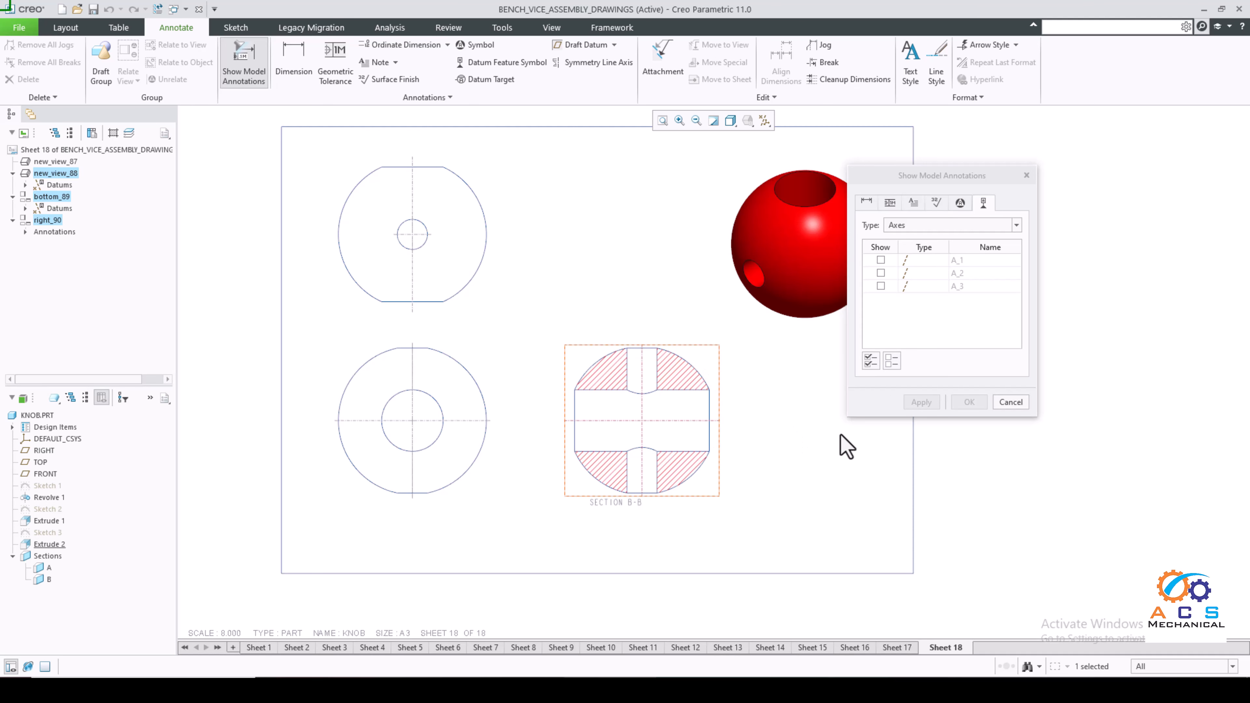
click(869, 362)
click(920, 402)
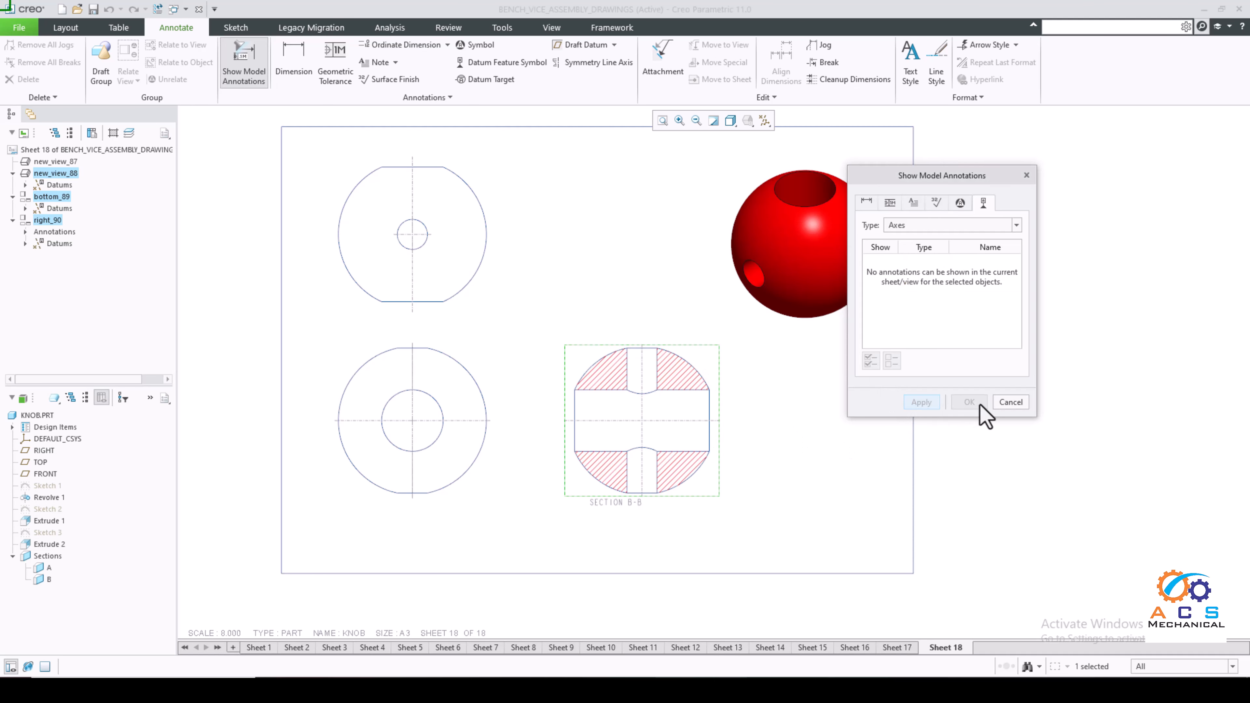
click(1009, 402)
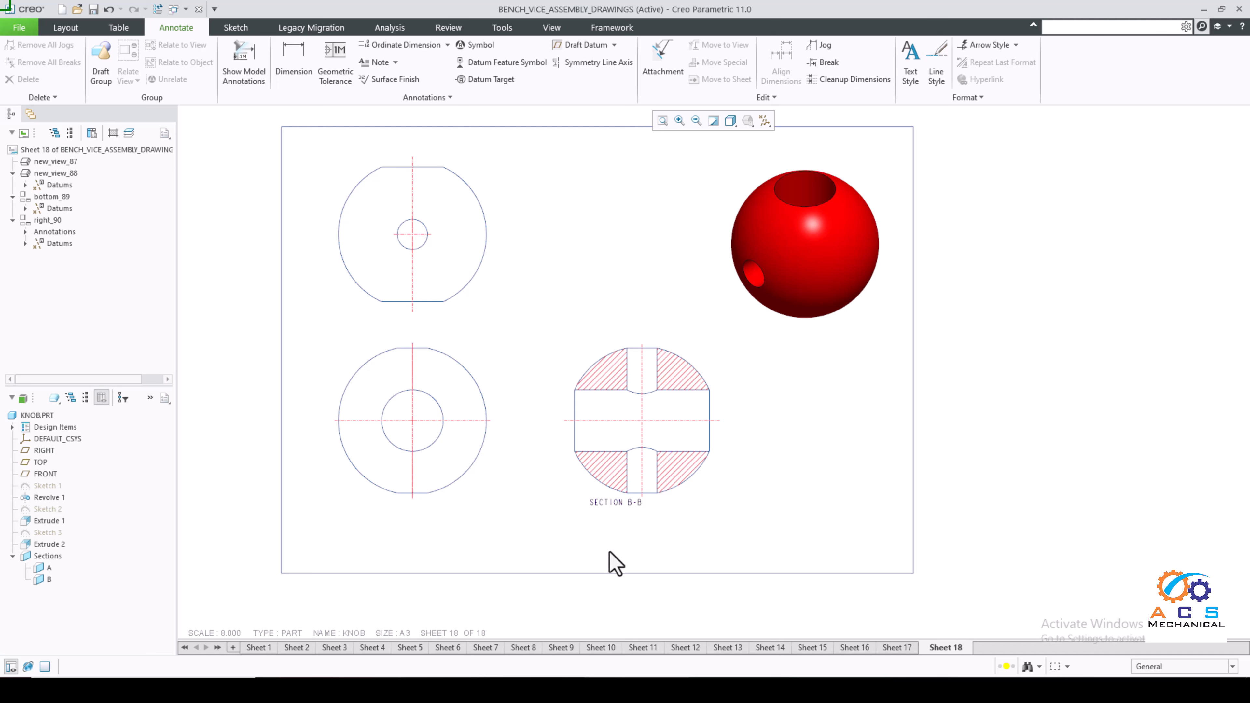
Move the SECTION B-B label slightly lower so it is centred beneath the section view
double_click(609, 505)
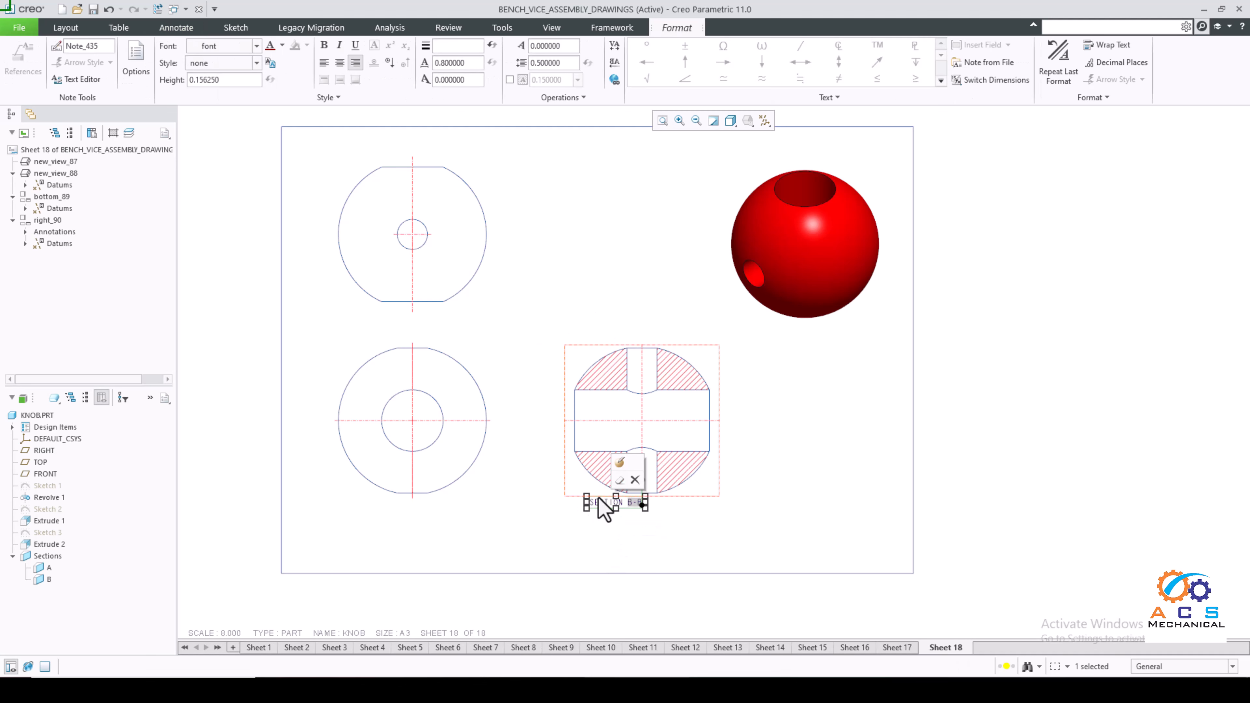
drag(597, 502, 626, 520)
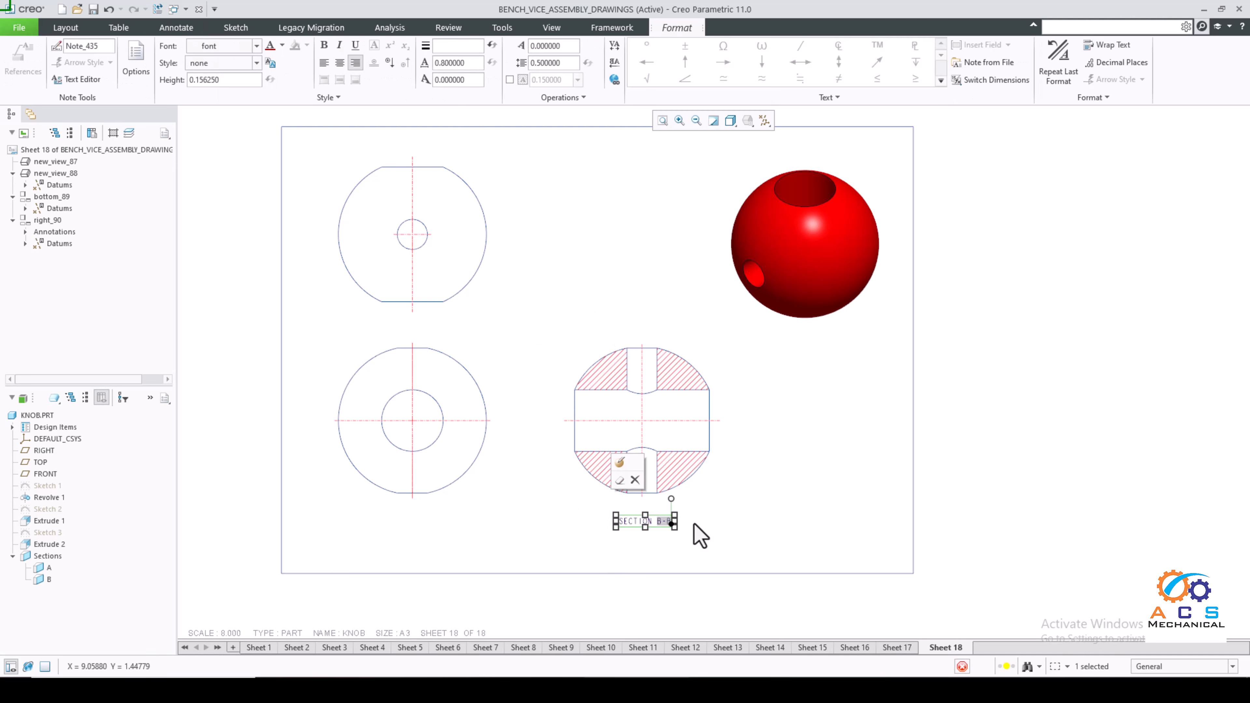
click(766, 513)
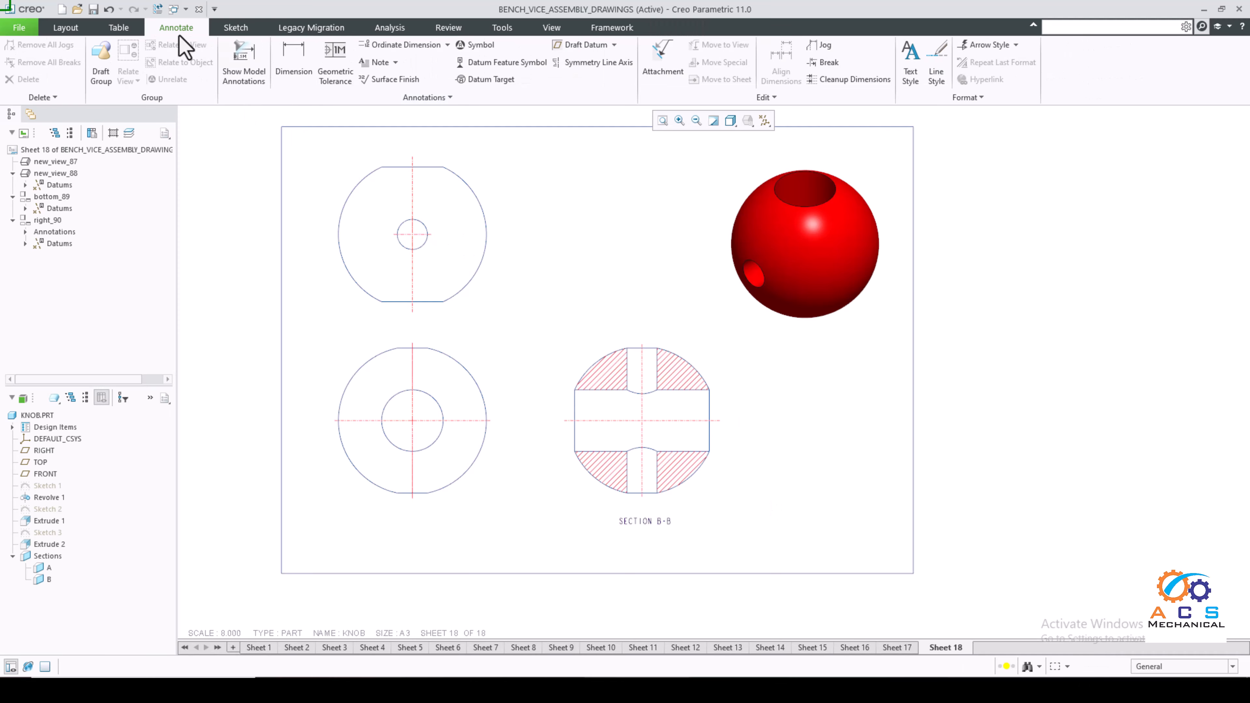
Dimension the small hole's diameter and the outer spherical radius in the front view
click(287, 57)
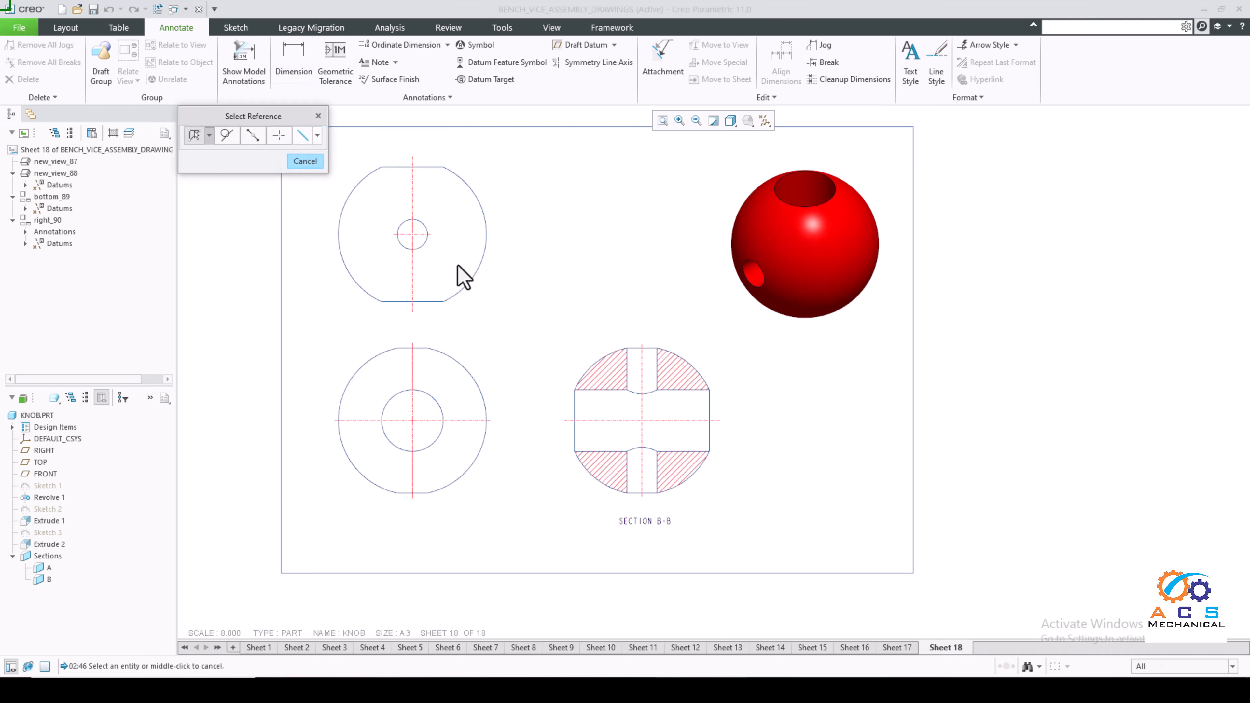
scroll(464, 180, up, 1)
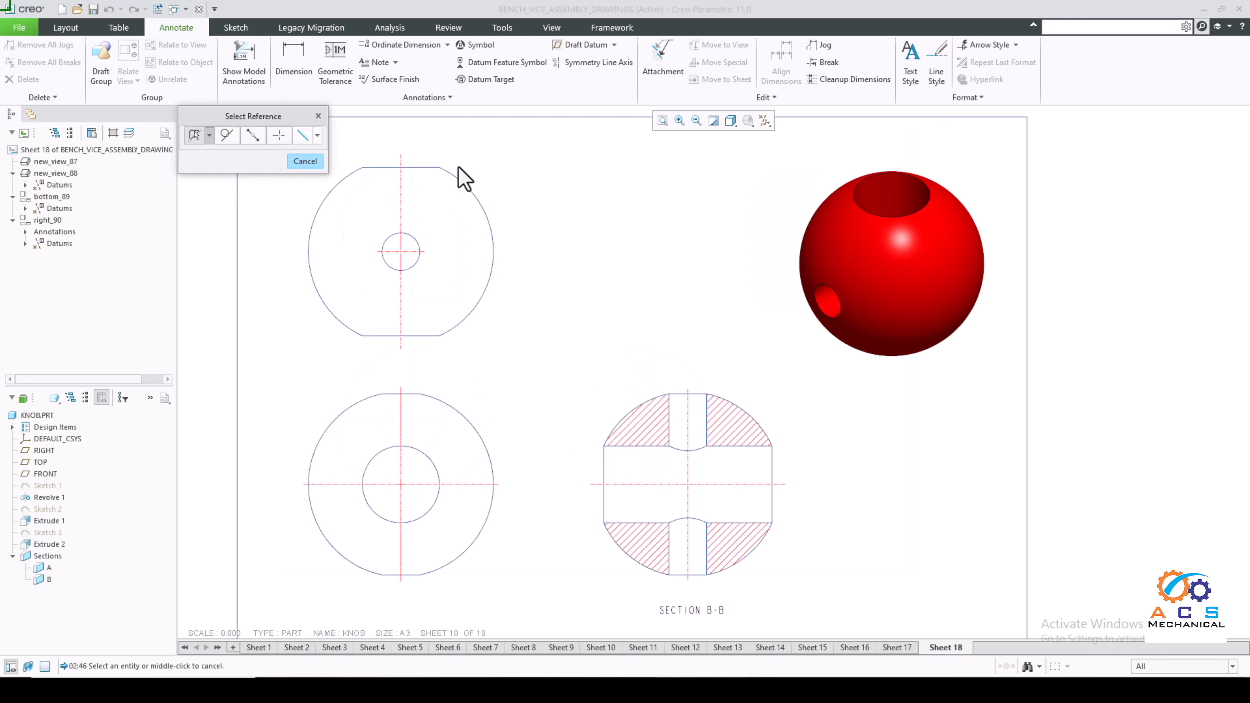
click(415, 242)
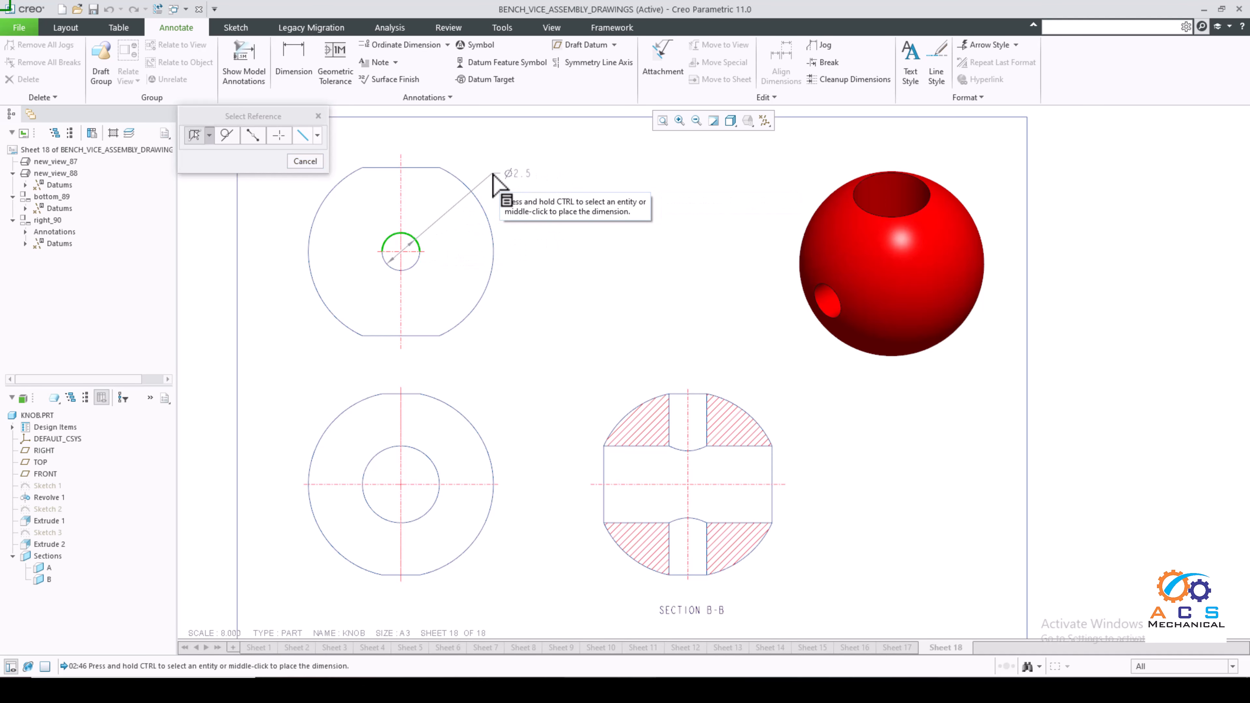
middle_click(493, 174)
click(492, 284)
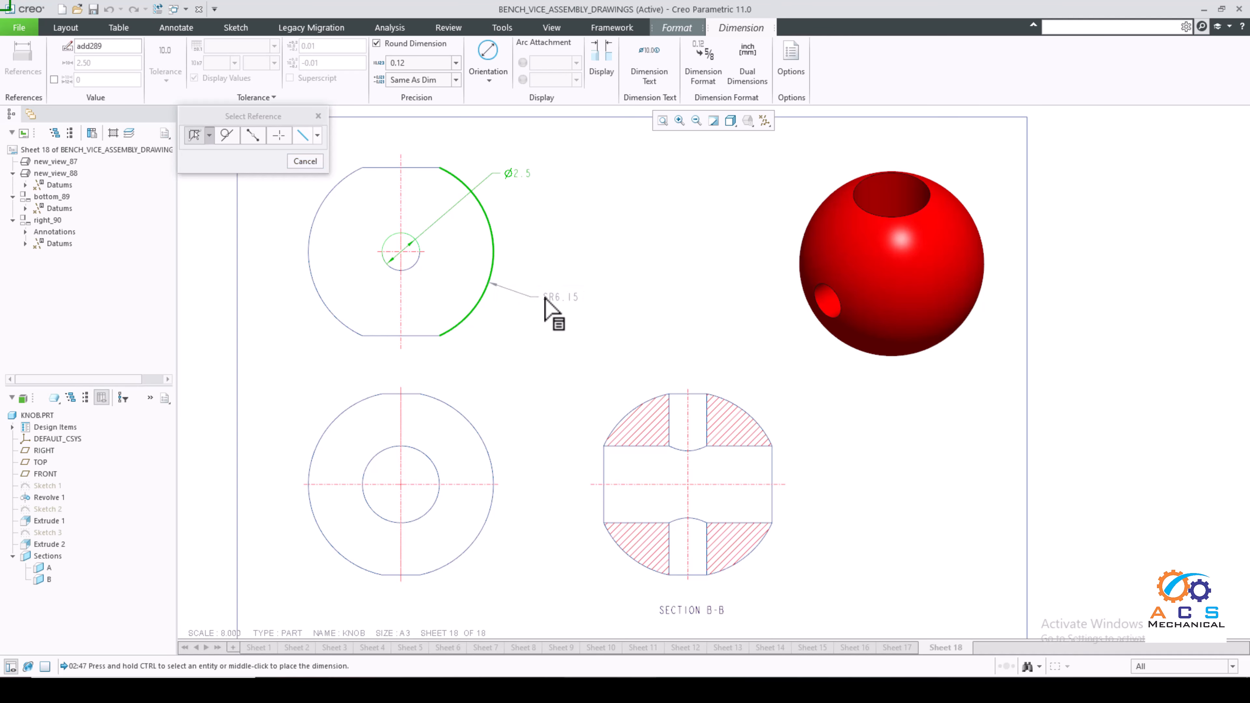
middle_click(546, 303)
Dimension the height between the upper and lower flats of the front view, placed to its left
click(418, 168)
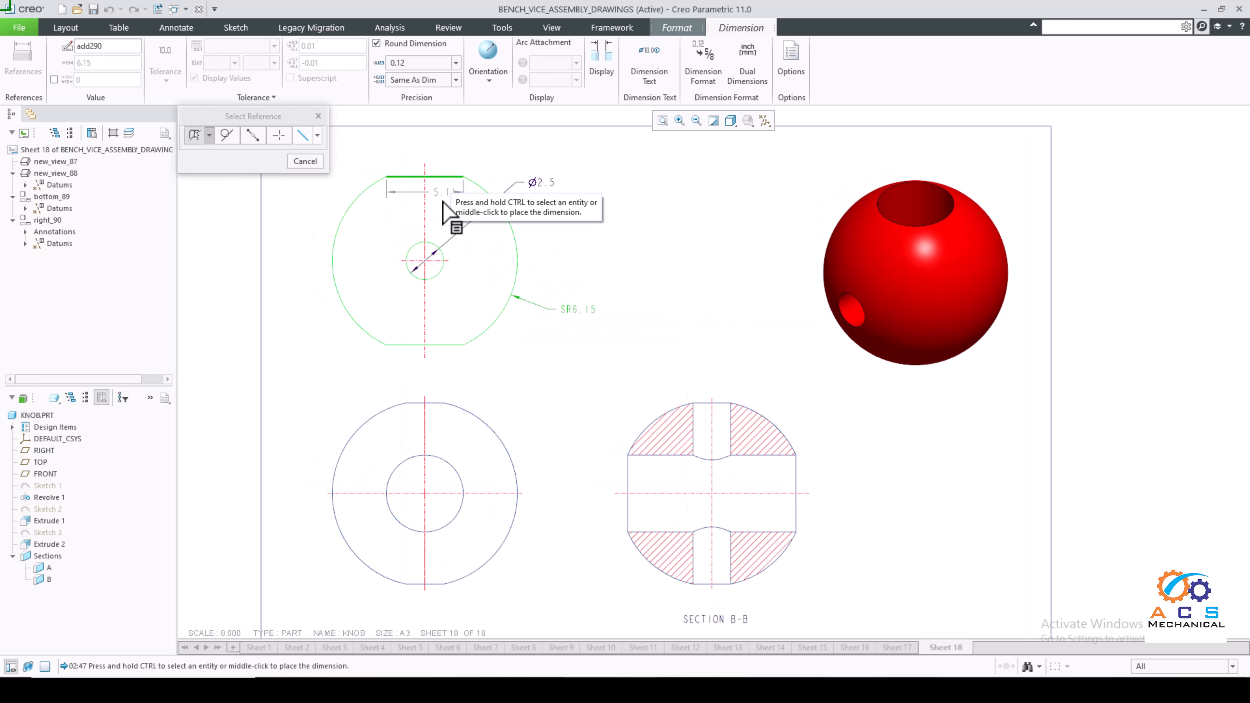
ctrl+click(419, 344)
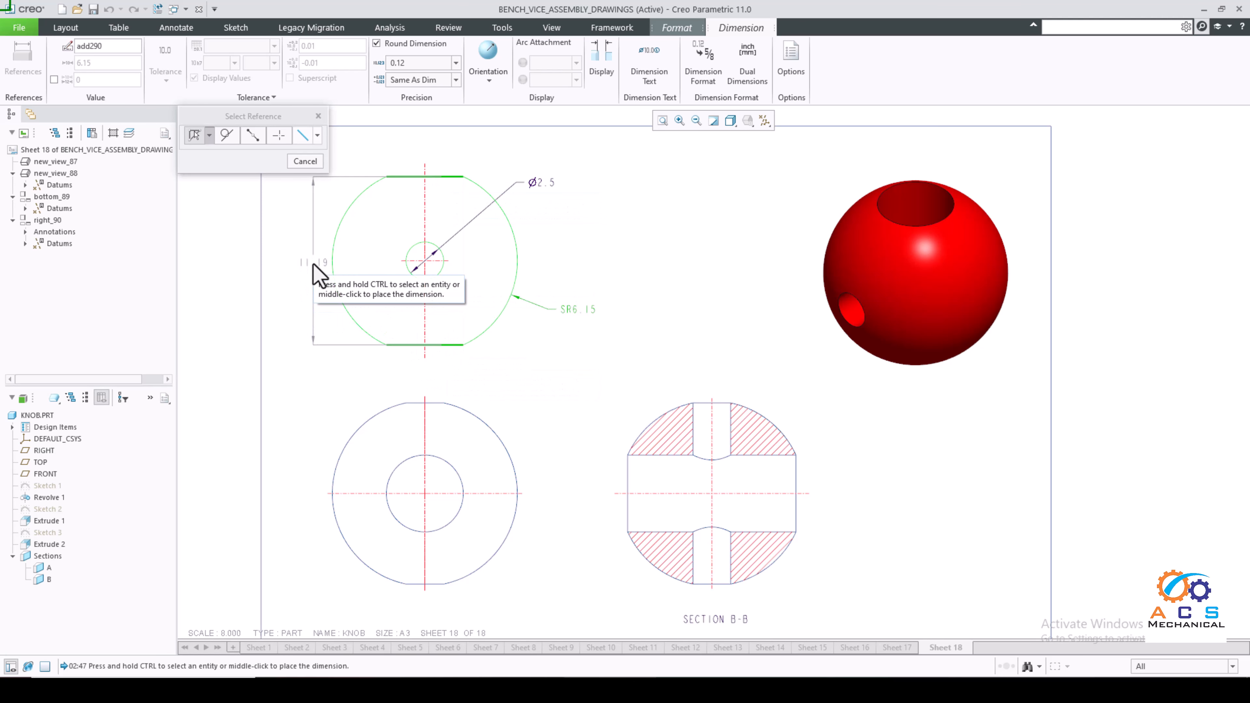
middle_click(319, 275)
Dimension the central hole's diameter in the projected view below the front view
scroll(530, 321, up, 3)
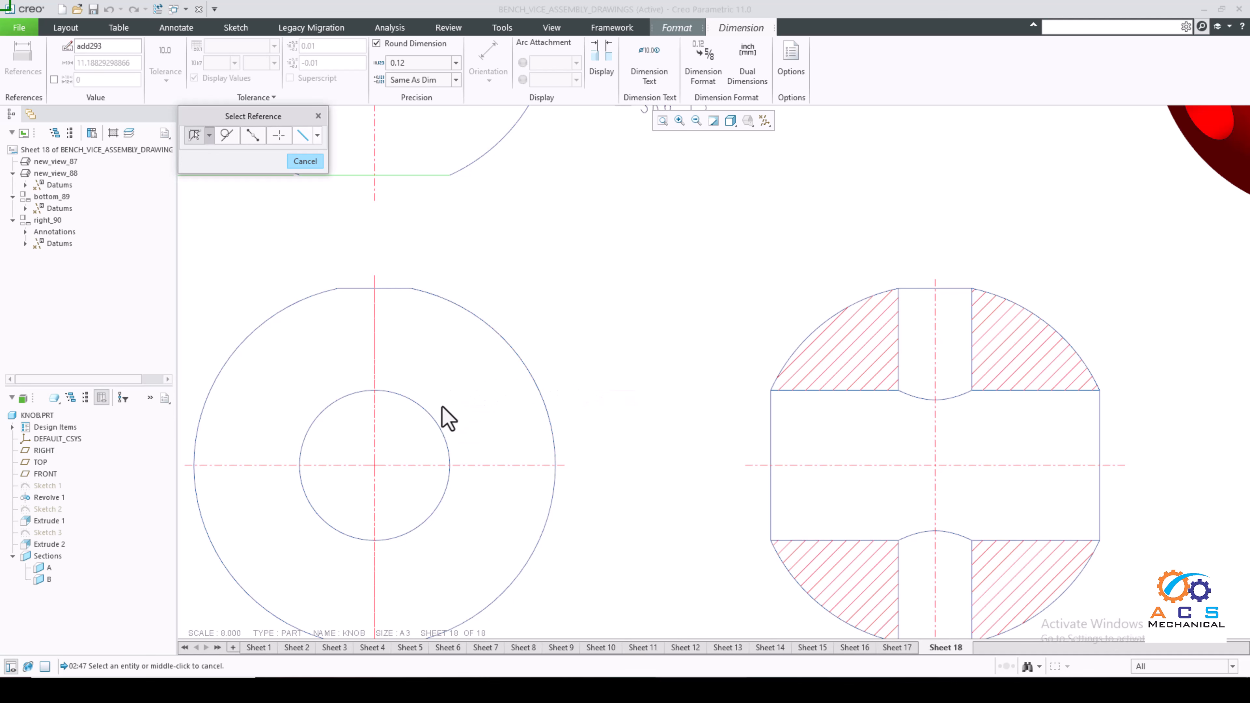
click(428, 418)
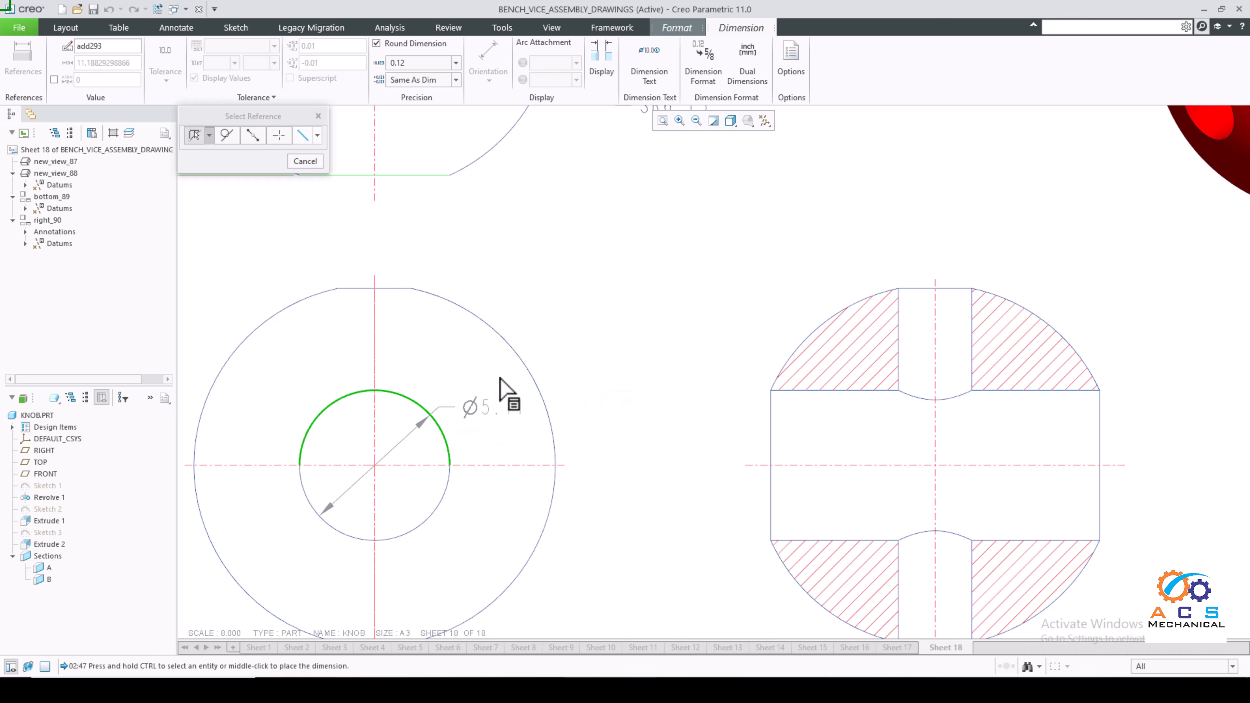
middle_click(519, 303)
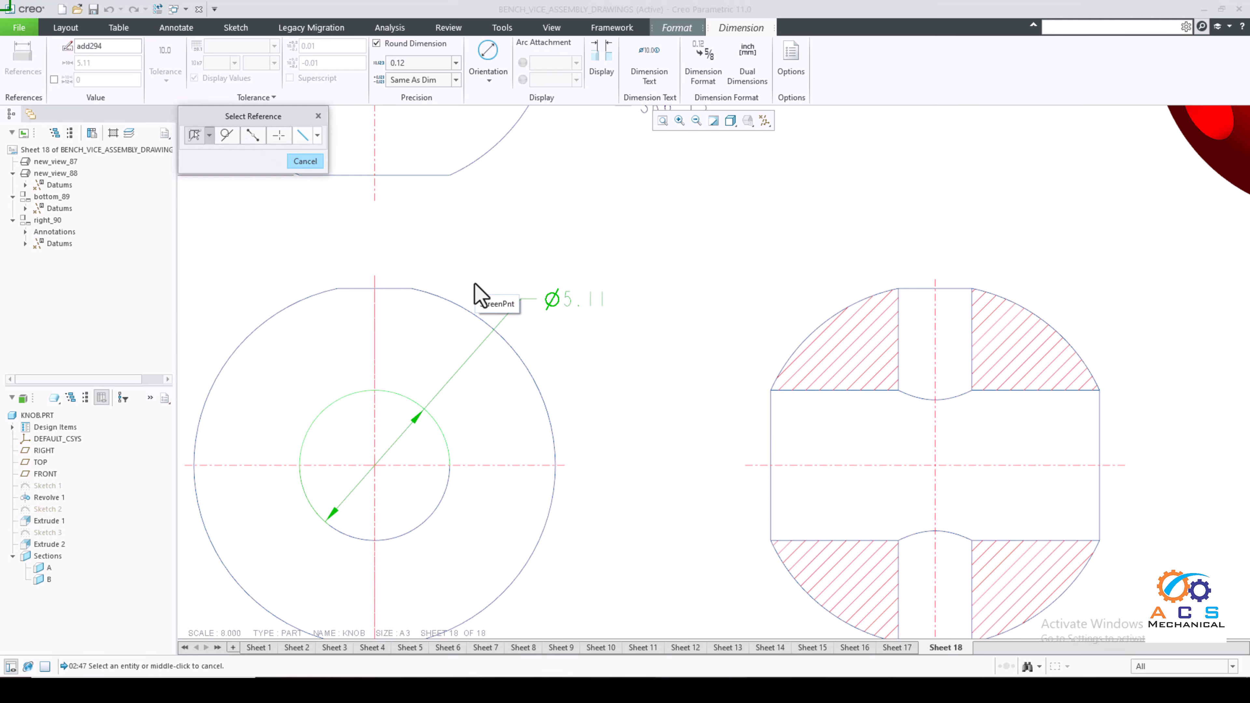
Dimension the height of the horizontal bore in the section view, placed to the view's left
scroll(463, 285, down, 3)
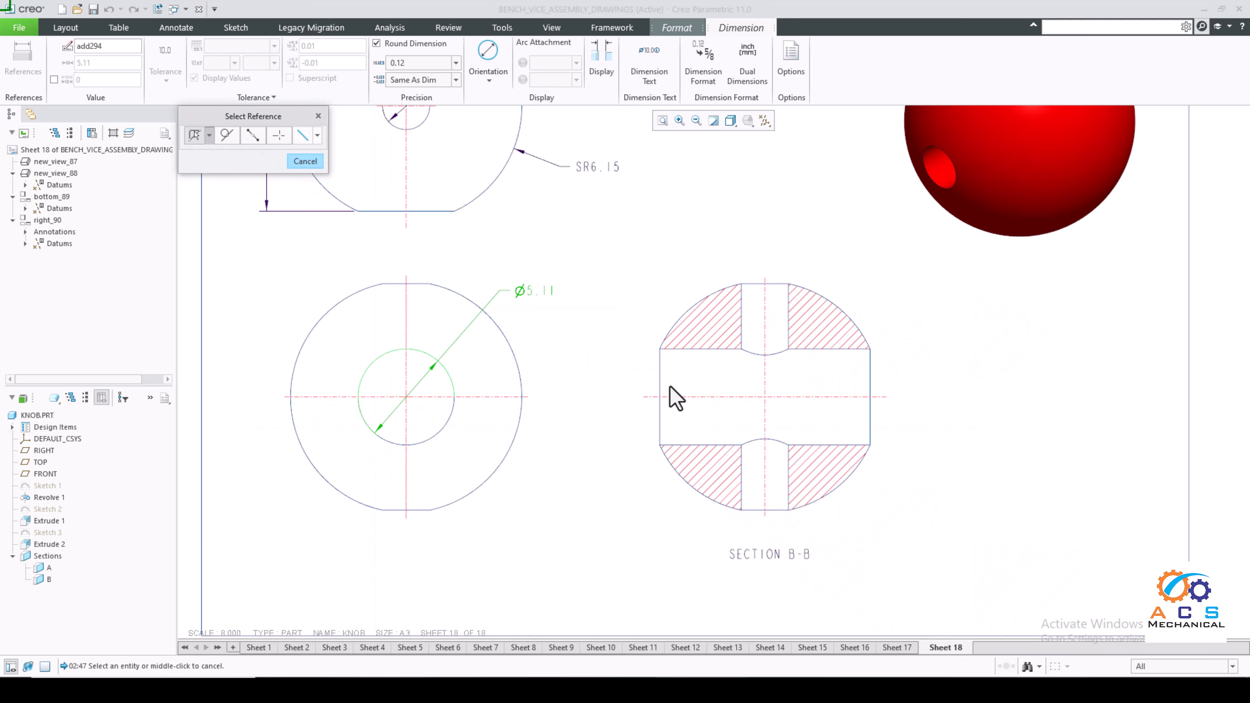
click(690, 350)
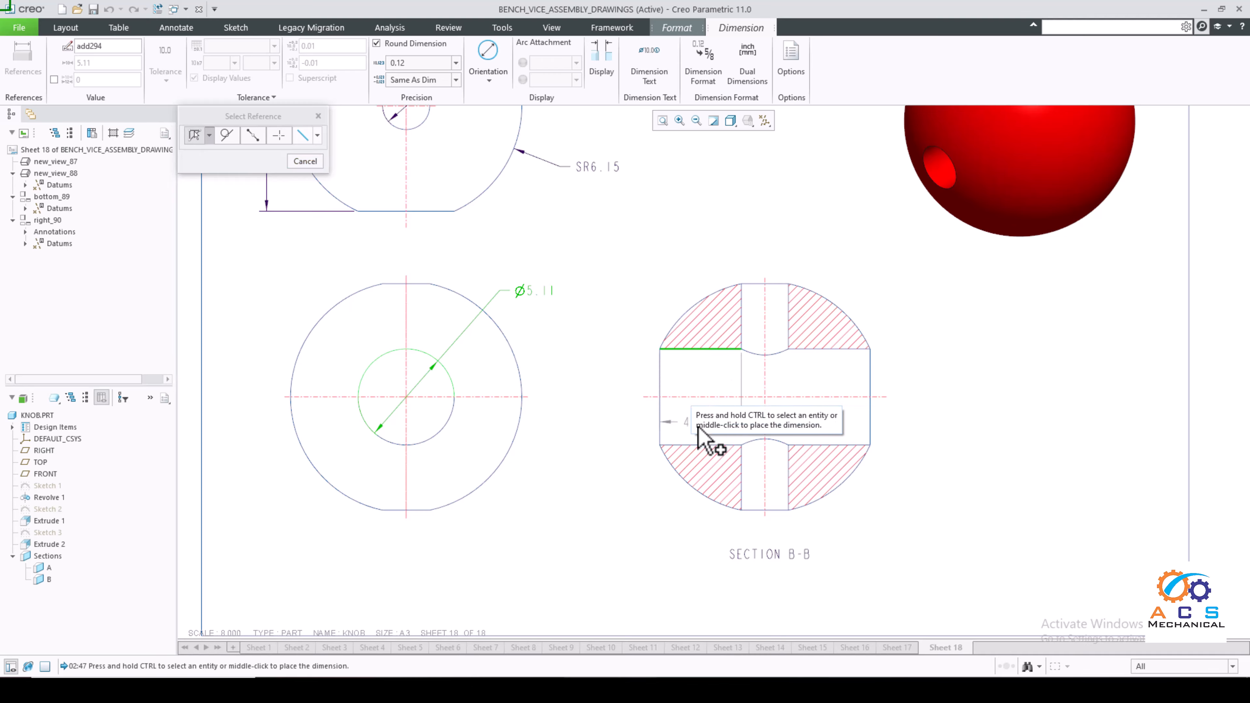
ctrl+click(692, 444)
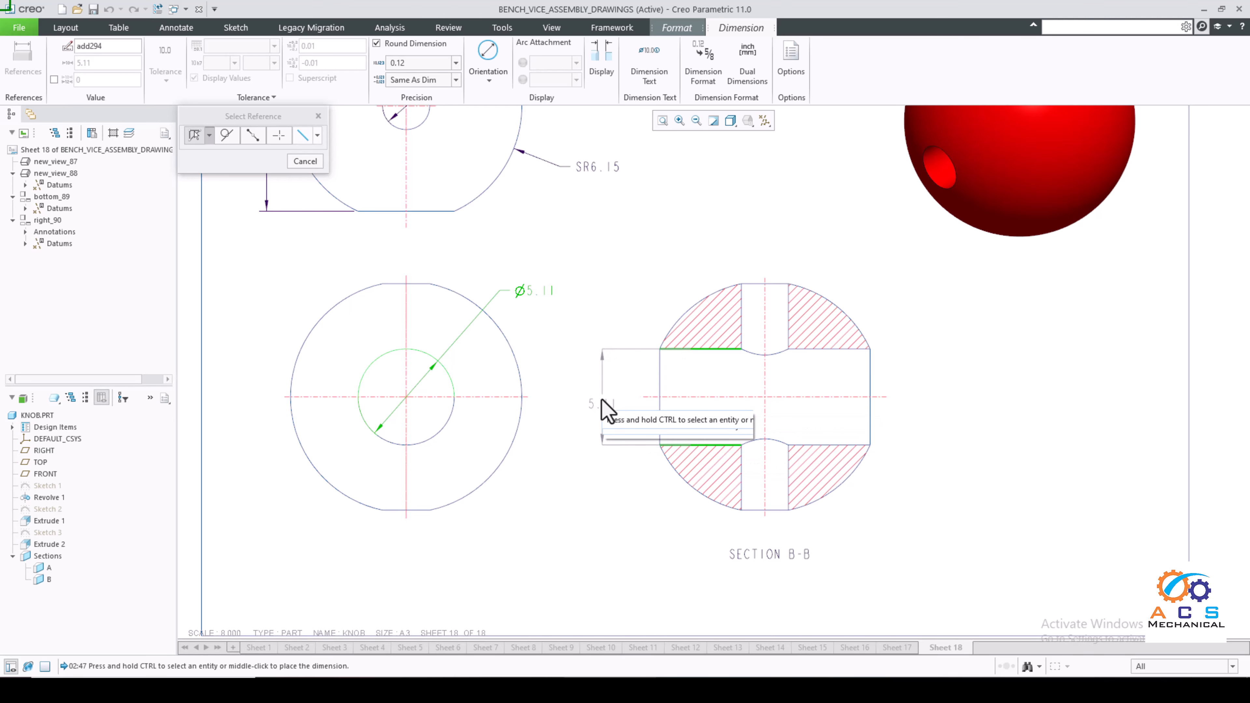
middle_click(601, 409)
Dimension the width of the small vertical hole in the section view, placed above the view
scroll(791, 303, down, 2)
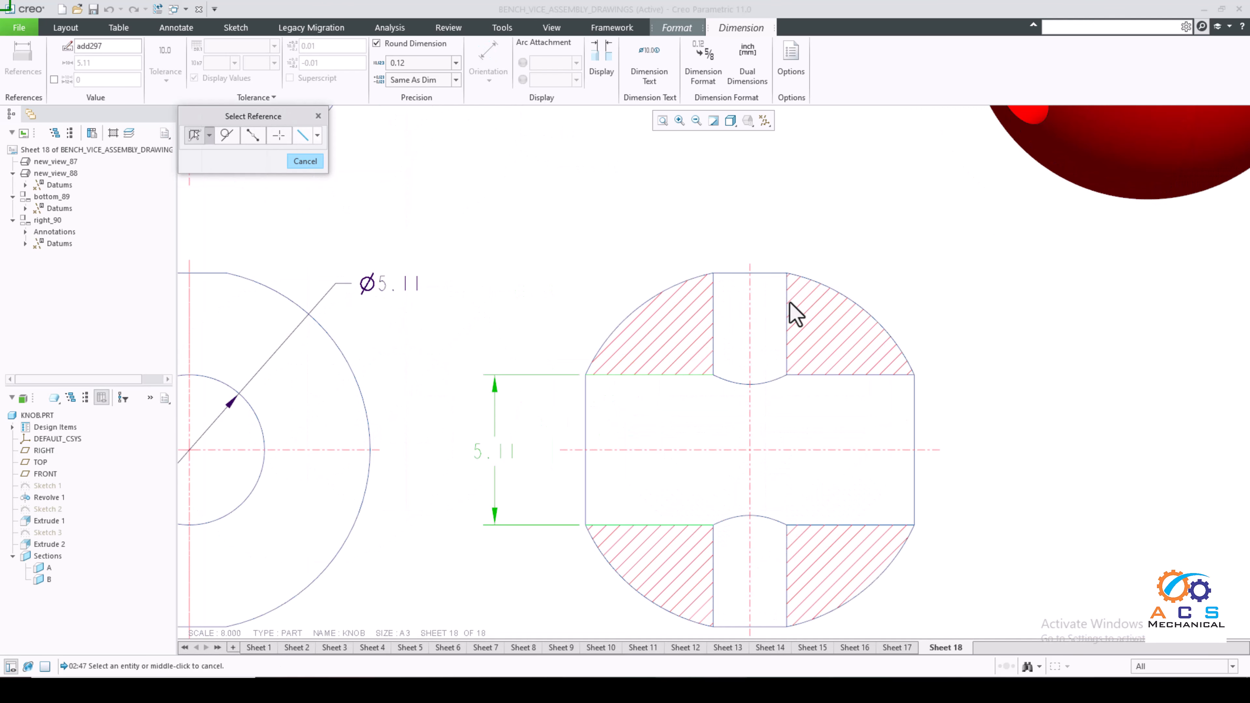
click(714, 311)
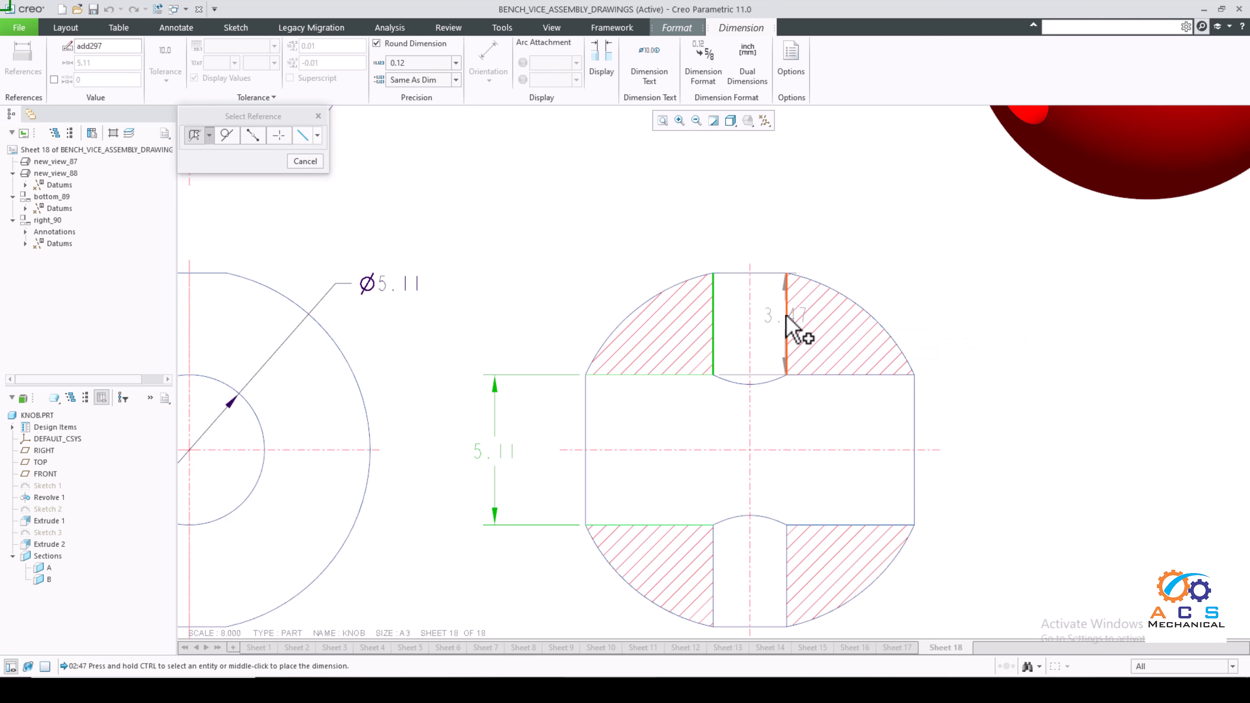
ctrl+click(787, 326)
middle_click(766, 229)
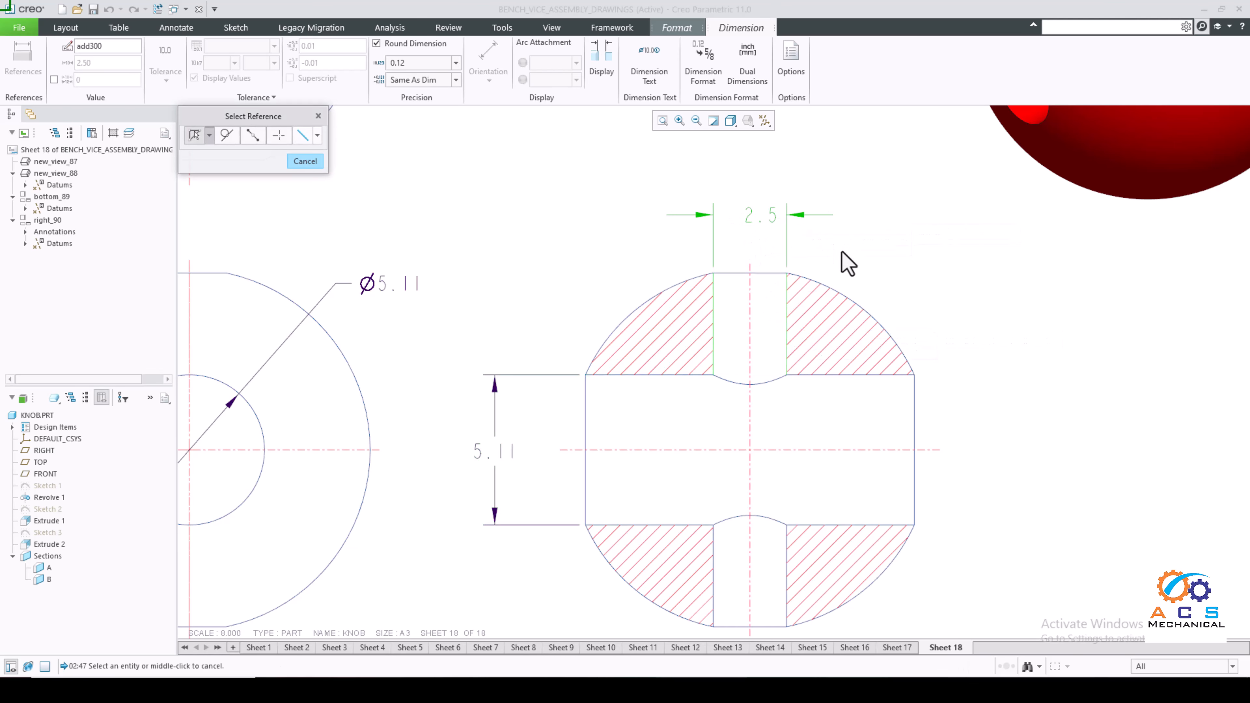
click(314, 162)
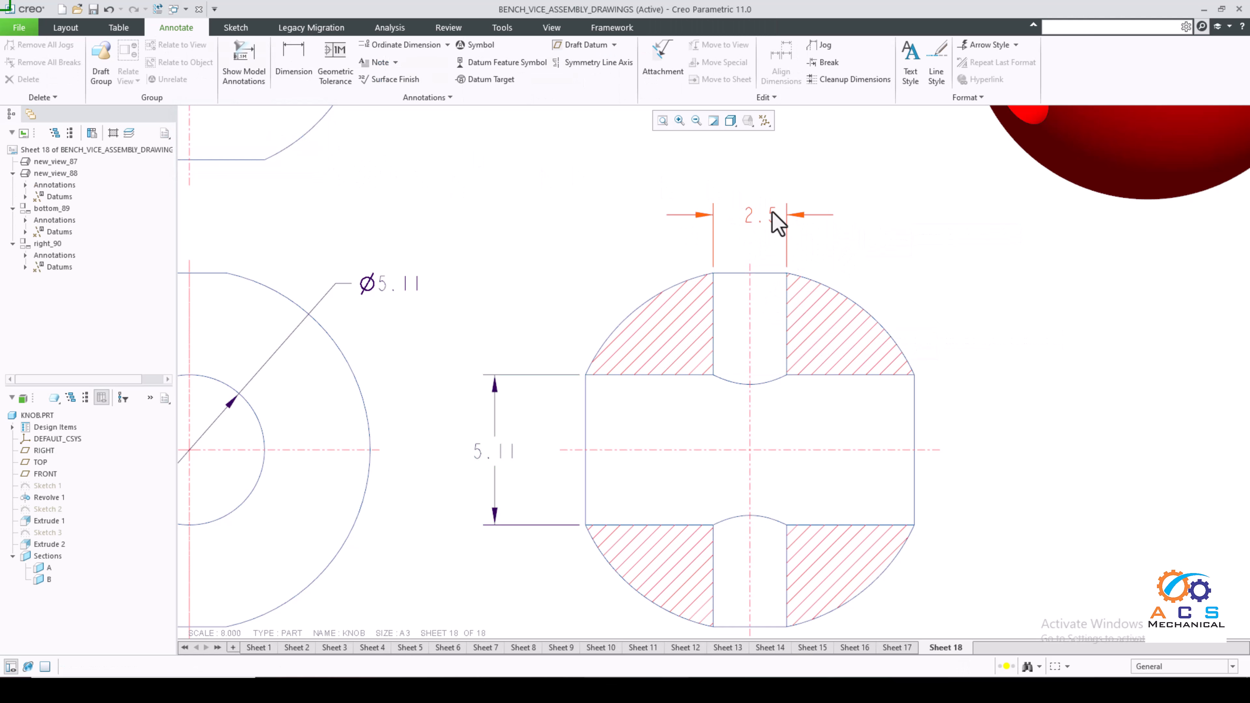
Flip the arrows of the small vertical hole's width dimension and move its text outside the witness lines to the left
scroll(791, 211, up, 1)
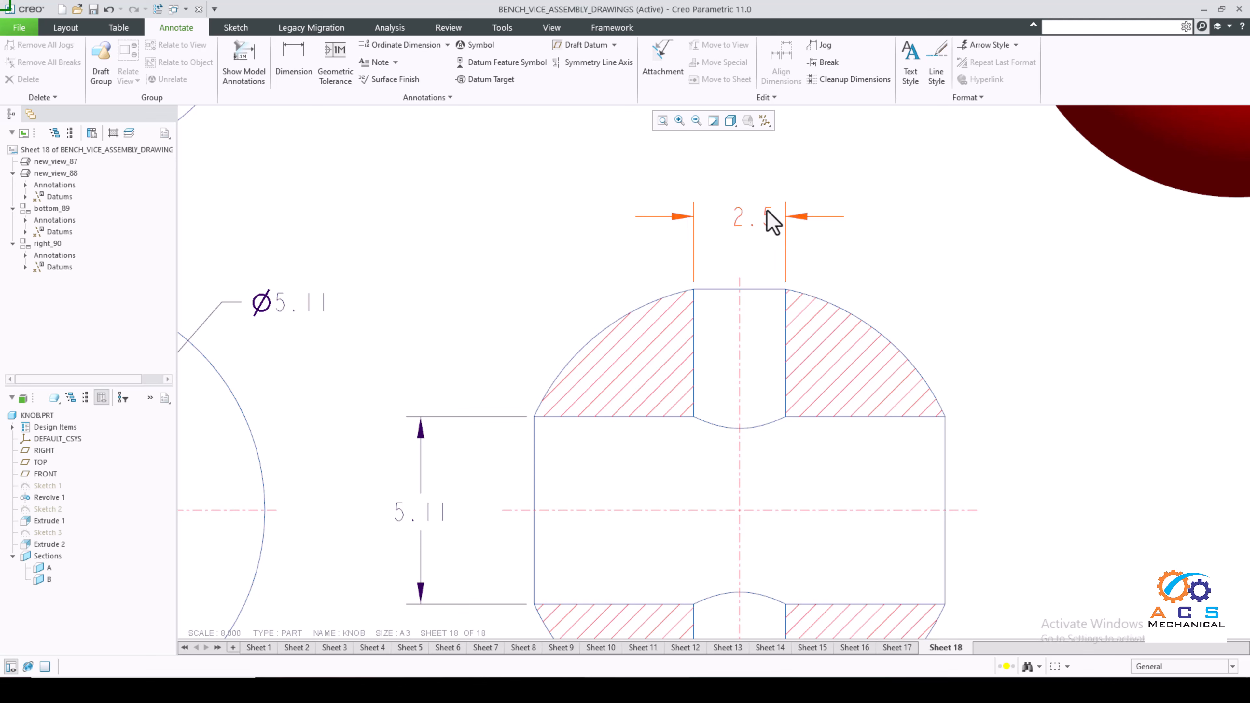
click(772, 219)
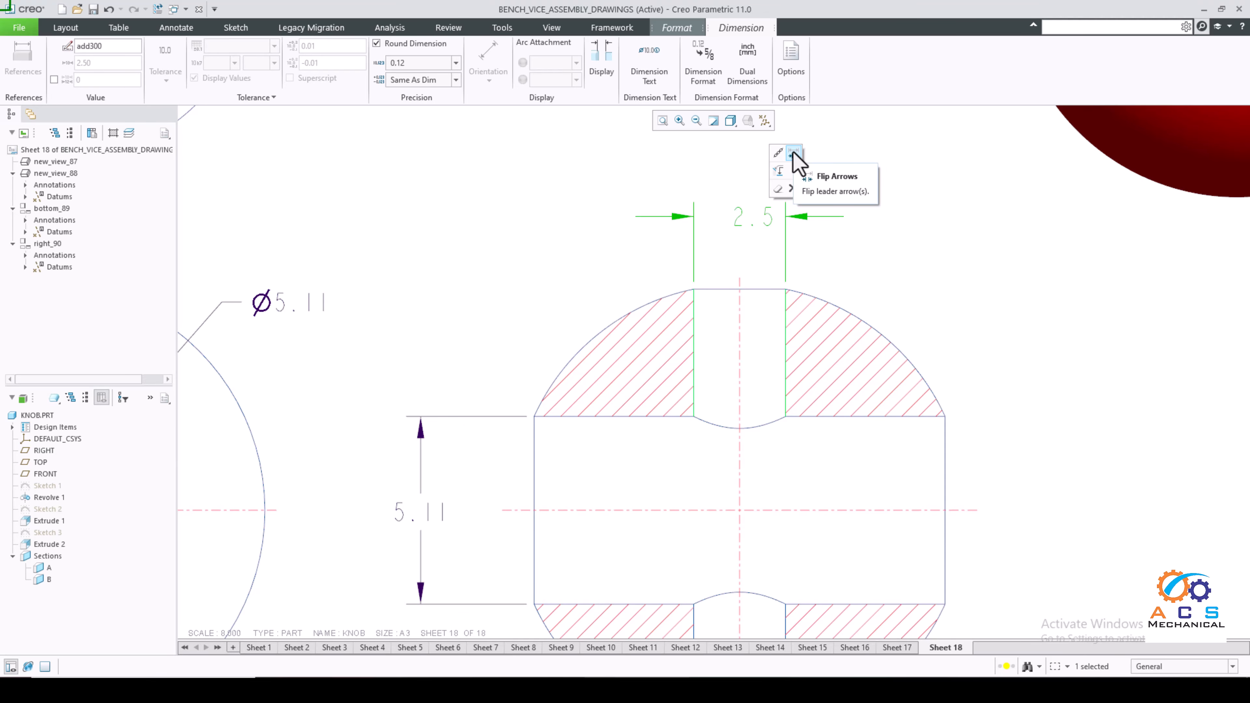
click(793, 156)
drag(747, 215, 649, 214)
click(693, 257)
Select the front, projected and section views with their annotations and change the text font to Arial WGL
scroll(599, 260, up, 6)
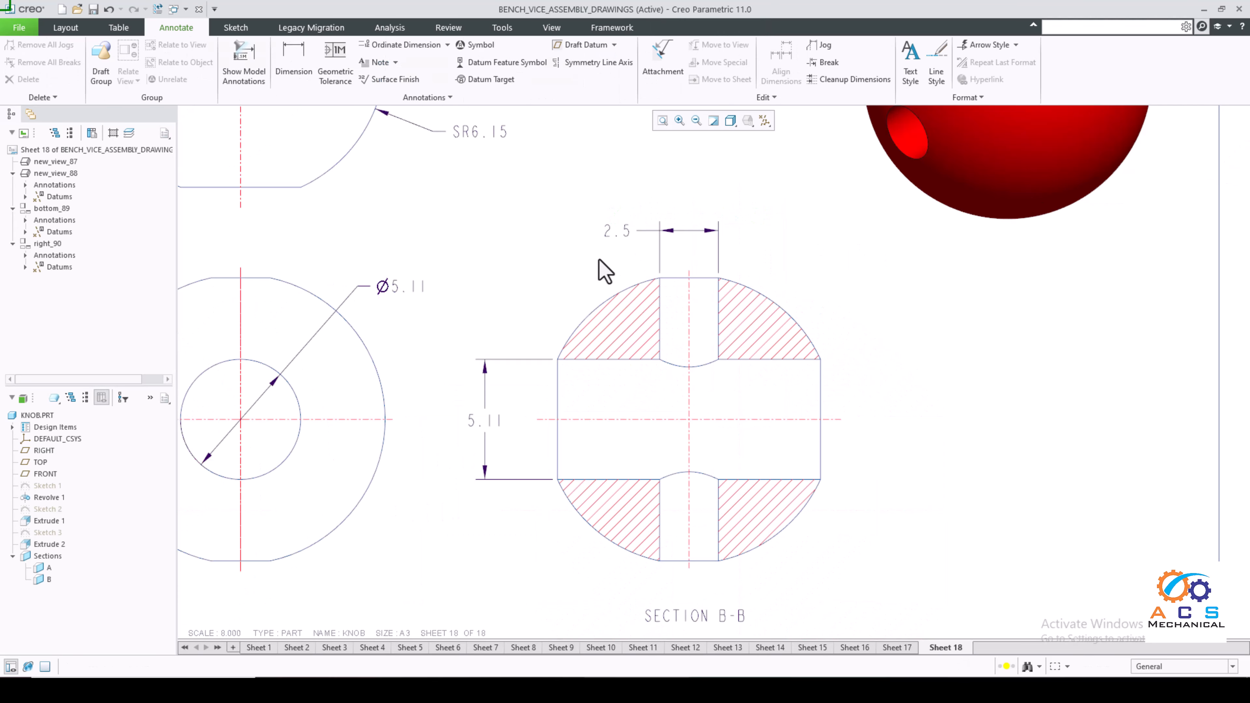
scroll(600, 315, up, 1)
scroll(576, 222, down, 1)
scroll(575, 369, up, 1)
scroll(575, 367, up, 1)
scroll(555, 212, down, 3)
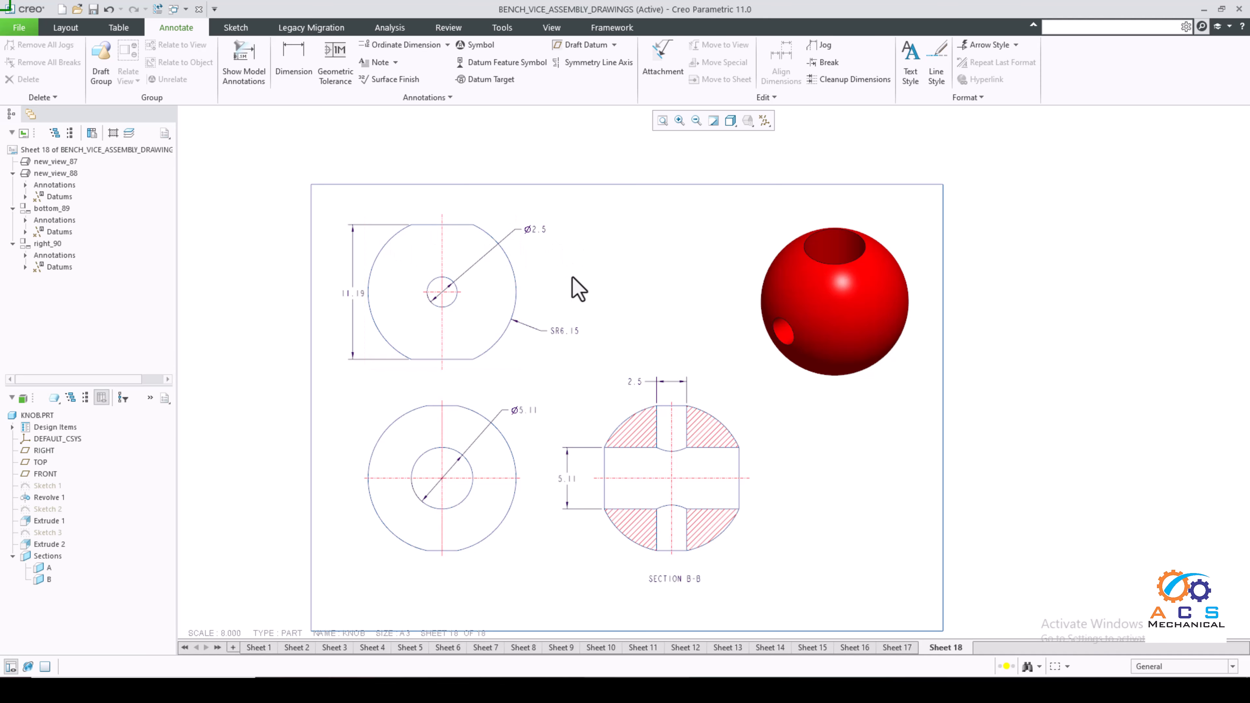
mouse_move(743, 202)
mouse_down()
mouse_move(706, 366)
mouse_move(508, 535)
mouse_move(353, 566)
mouse_move(347, 586)
mouse_up()
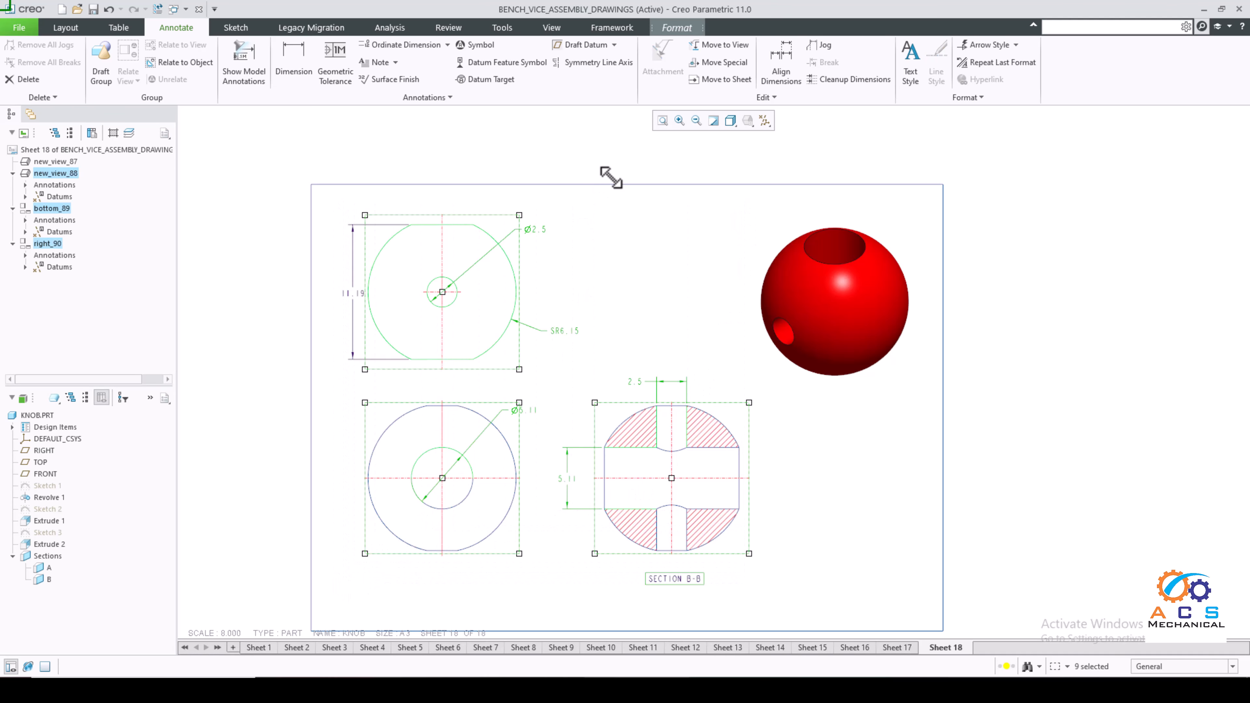
click(675, 29)
click(101, 46)
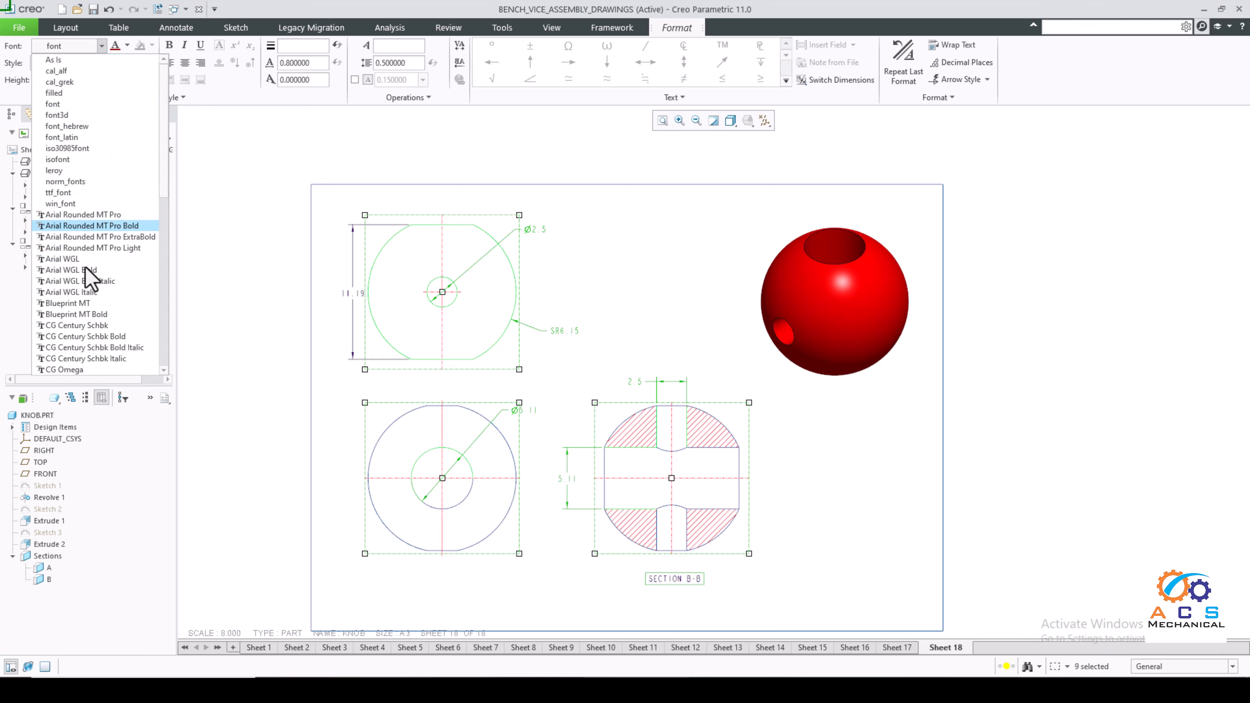
click(91, 268)
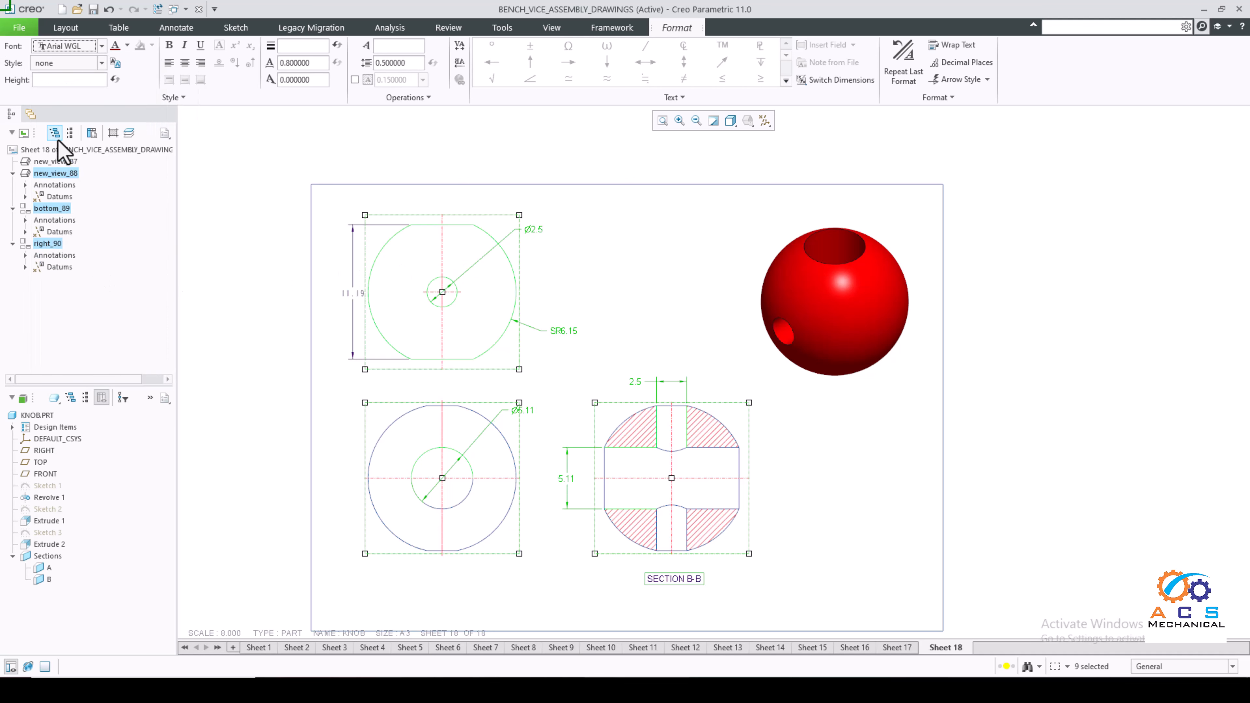
Set the text height of the selected annotations to 0.25
click(58, 82)
text(.25)
key(Return)
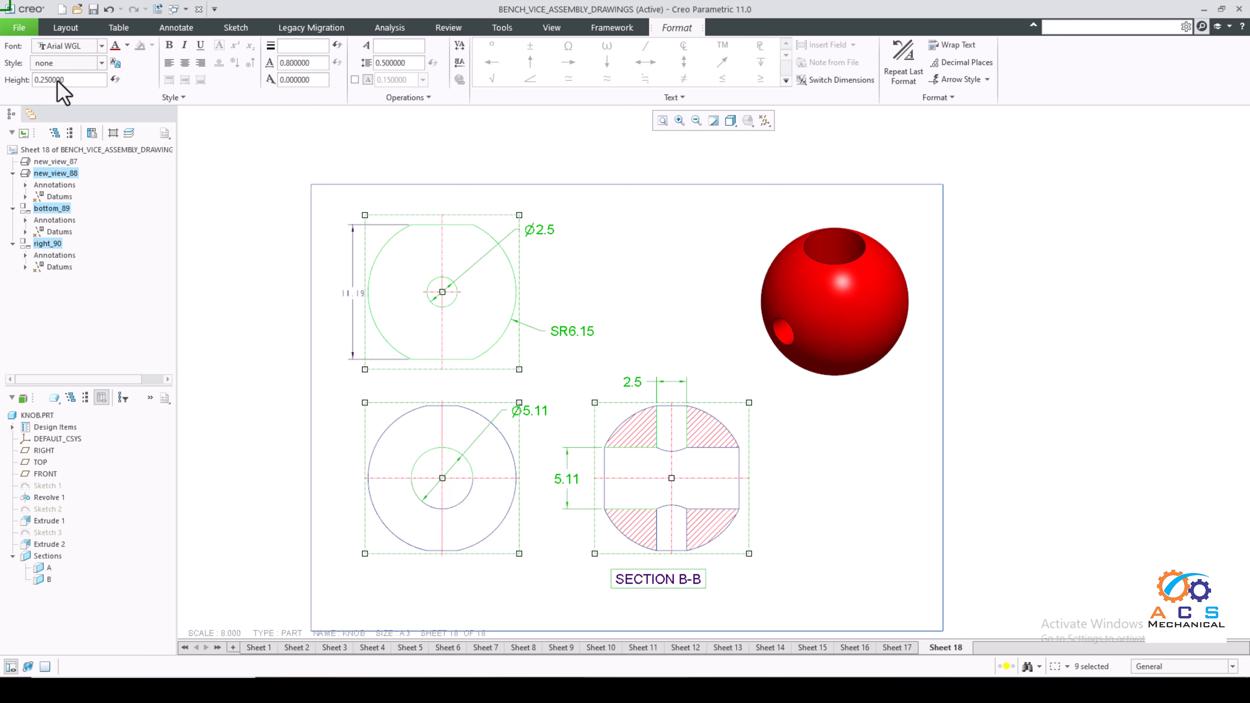
click(624, 314)
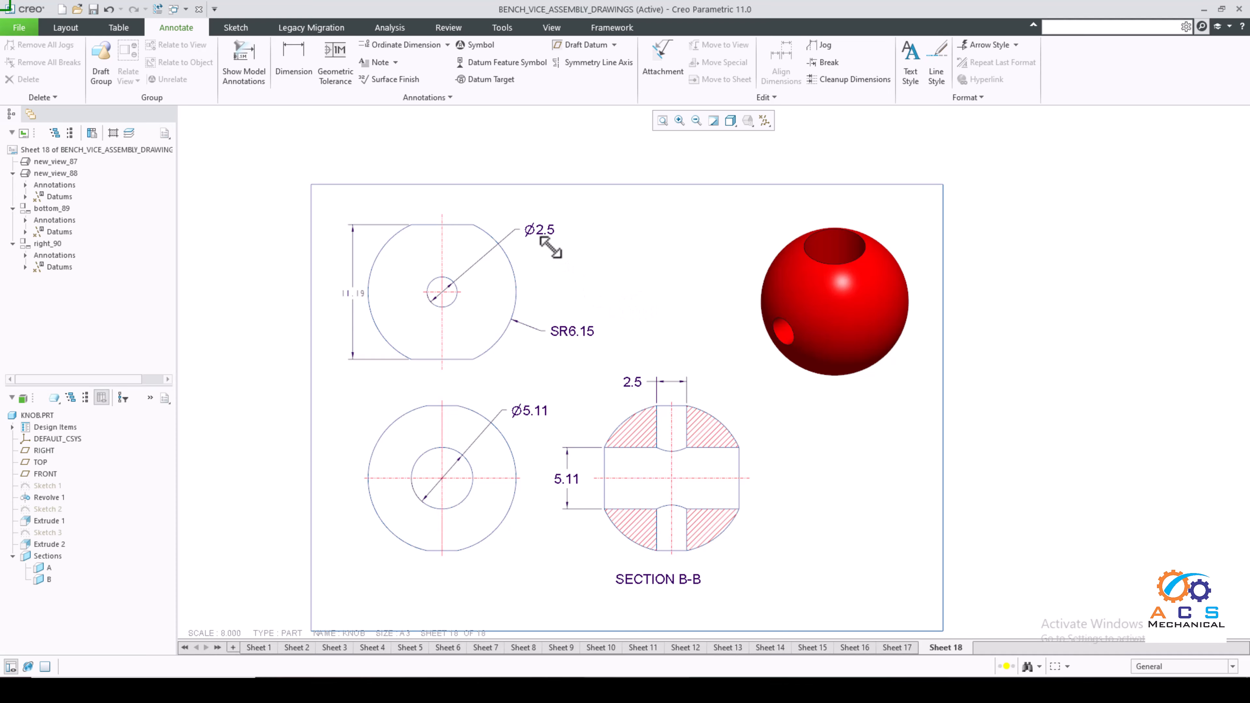
Move the spherical radius dimension of the front view slightly lower
click(571, 333)
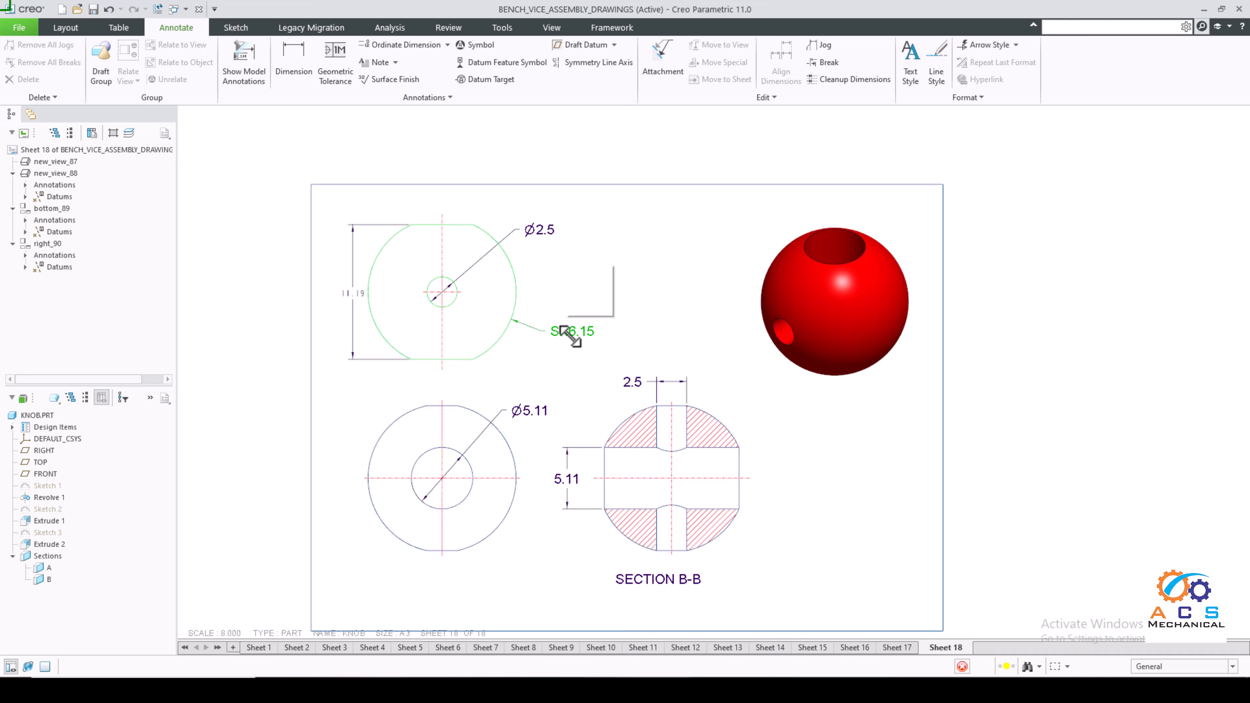
drag(571, 333, 571, 346)
click(674, 340)
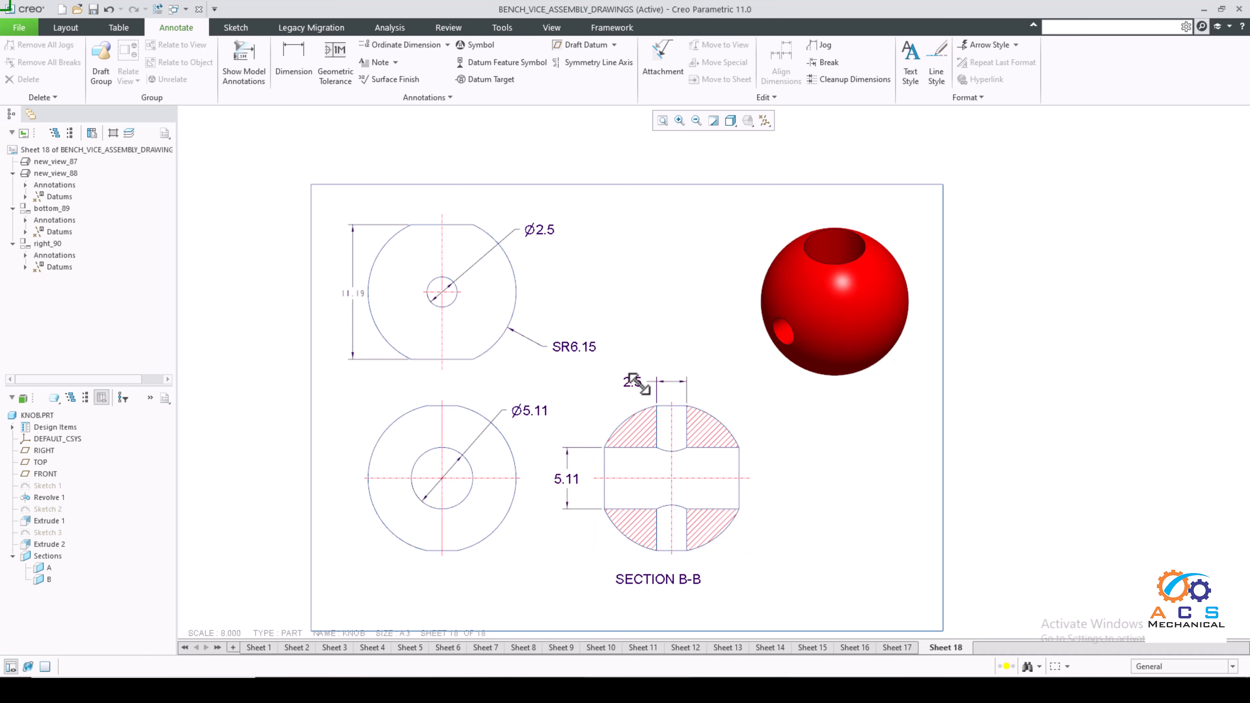
Set the text orientation of both section view dimensions to Parallel to and above leader
click(567, 480)
ctrl+click(633, 382)
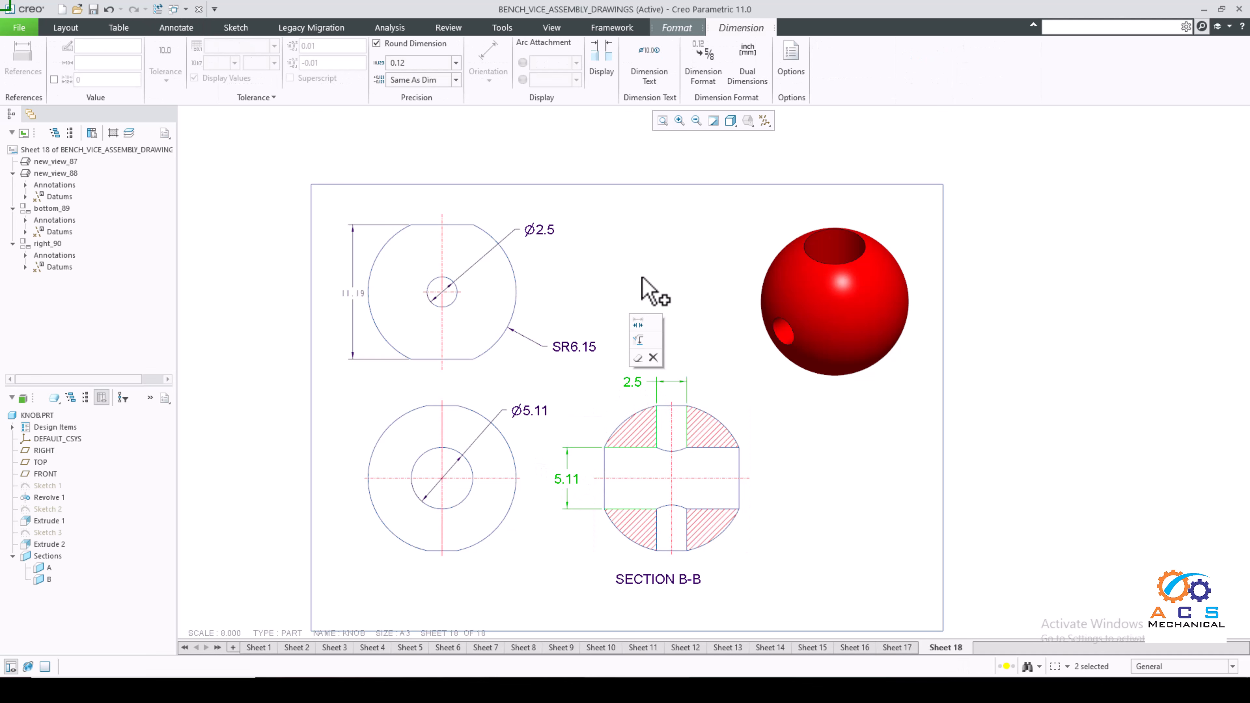
click(606, 71)
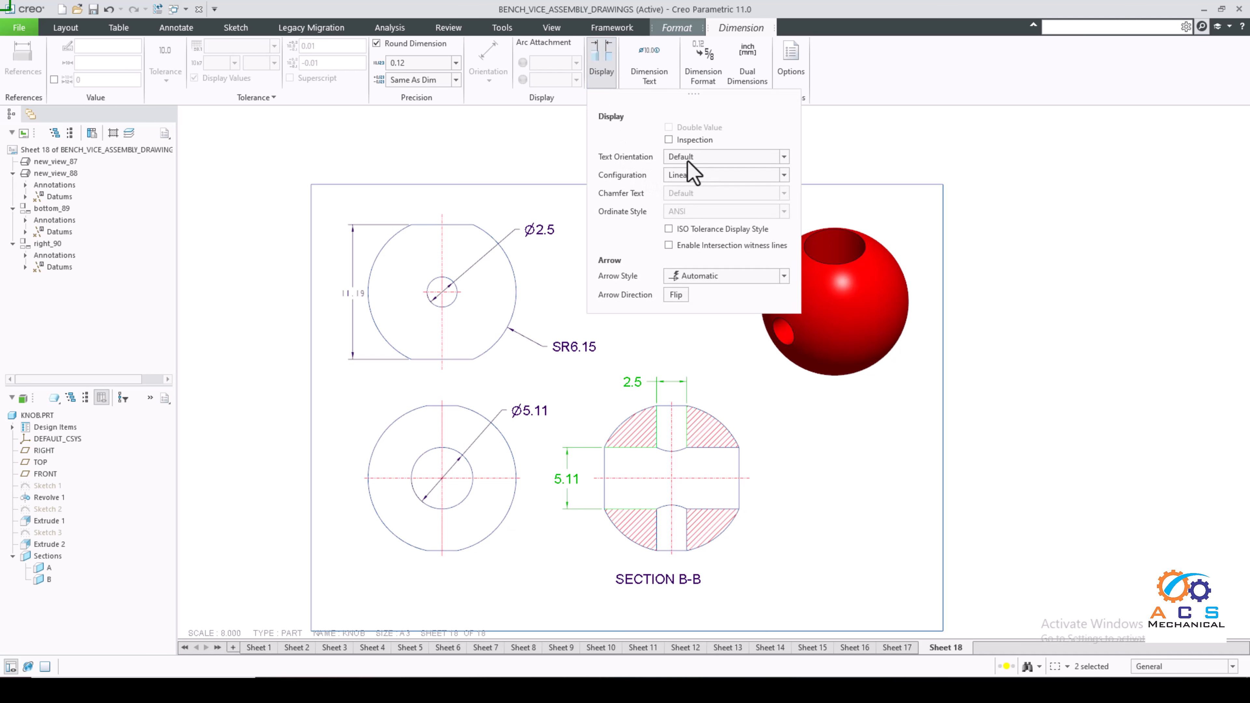
click(723, 158)
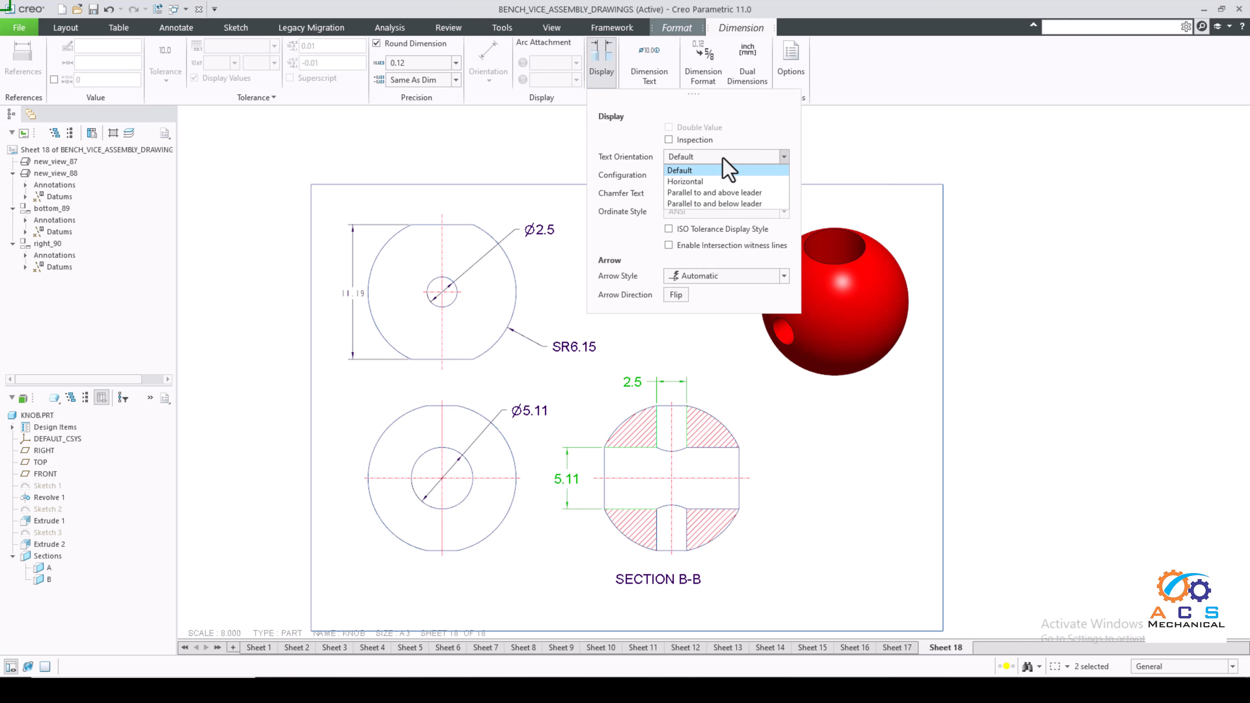
click(713, 193)
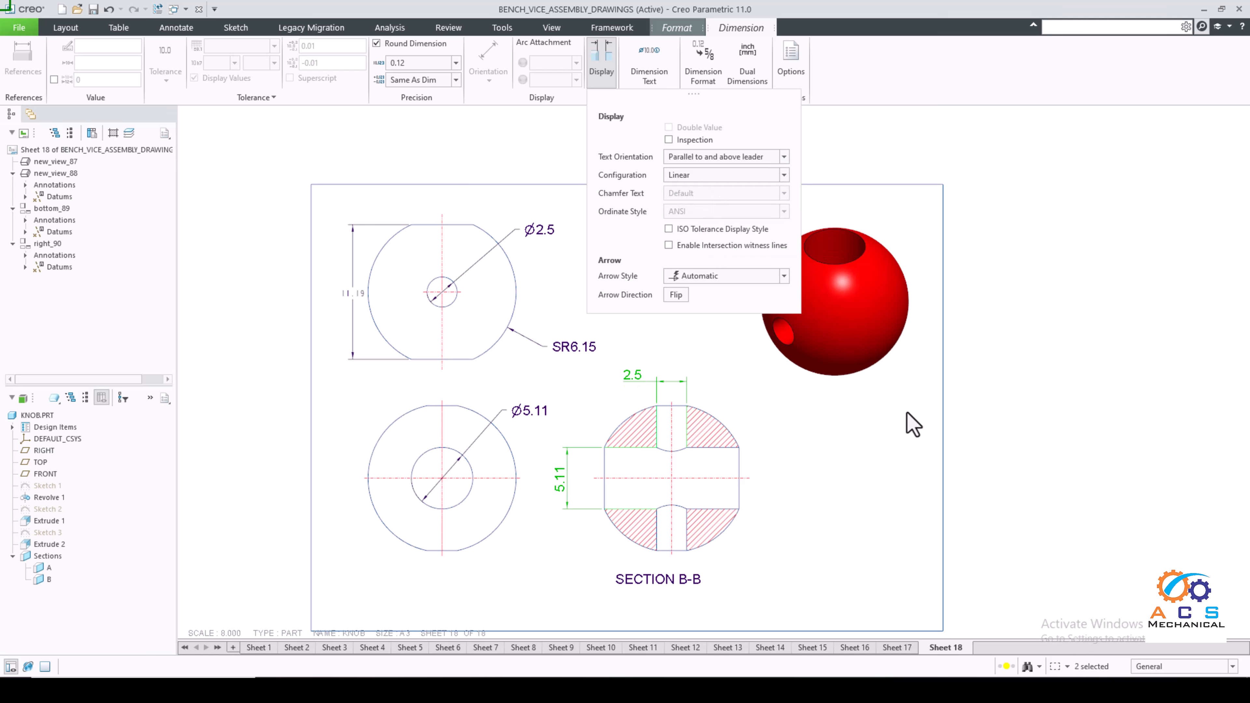
click(1005, 424)
scroll(634, 415, up, 1)
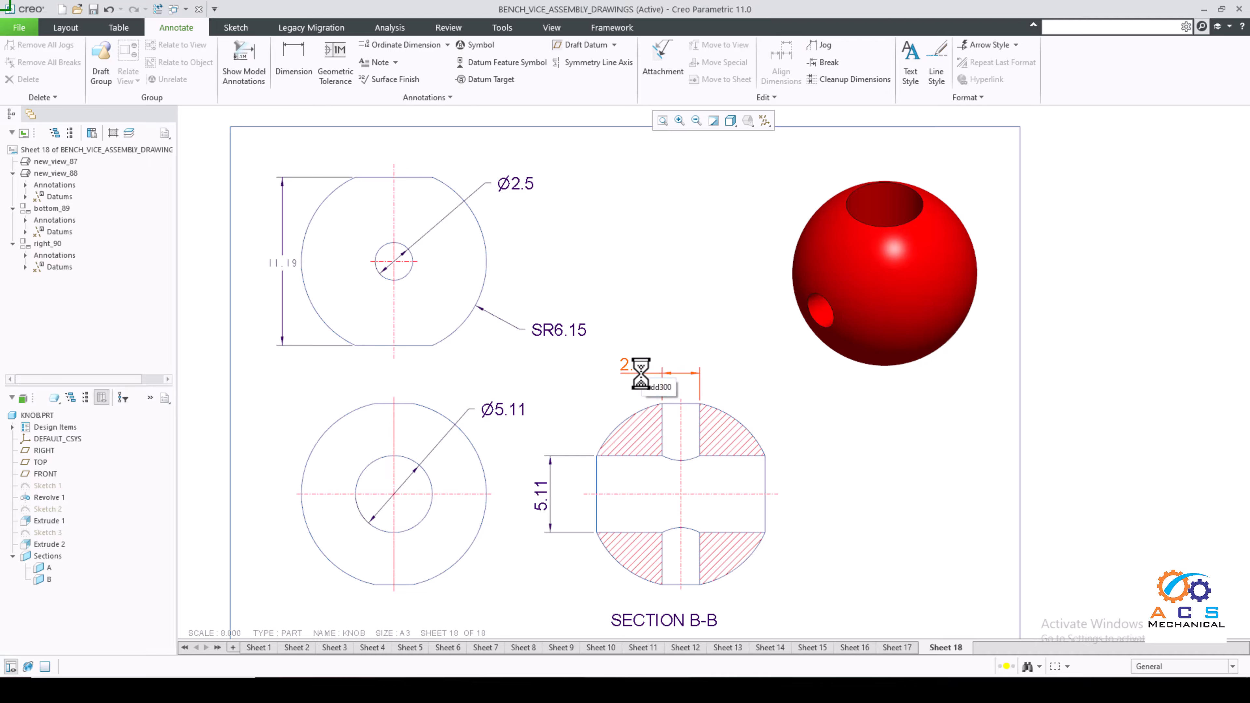
Insert the table file part_table.tbl from the desktop's table folder and place it in the sheet's lower-right corner
scroll(579, 384, down, 2)
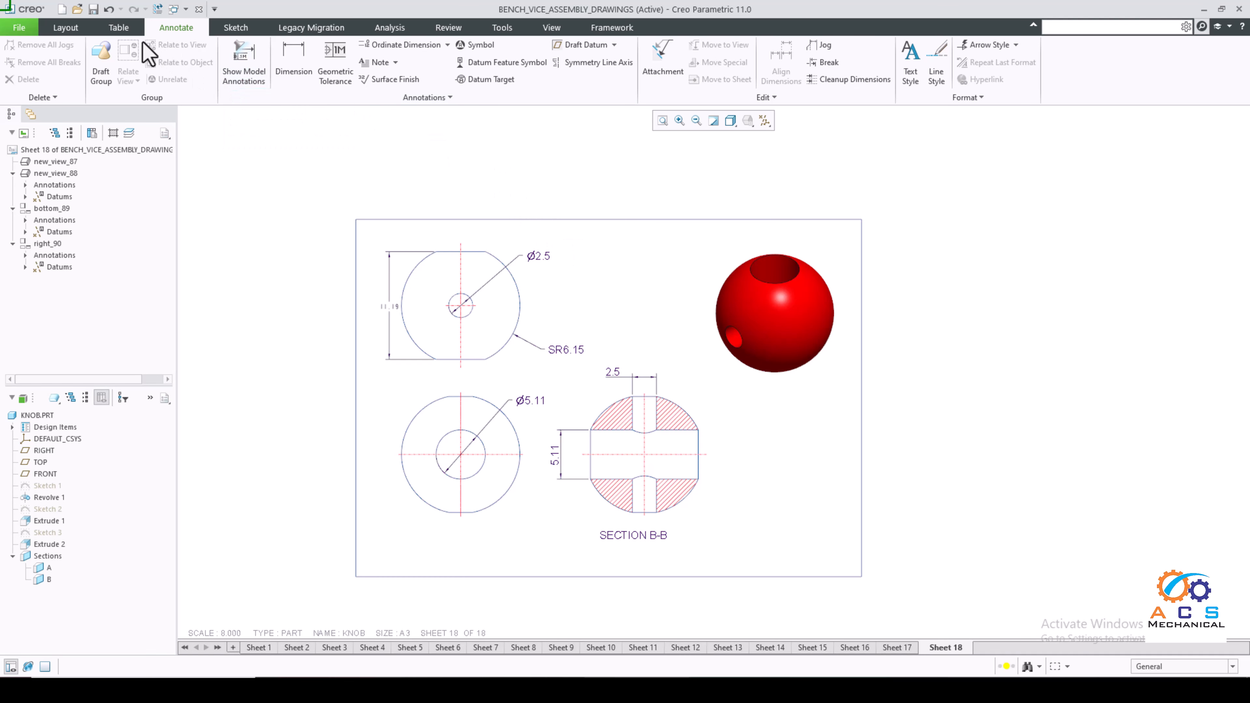
click(118, 28)
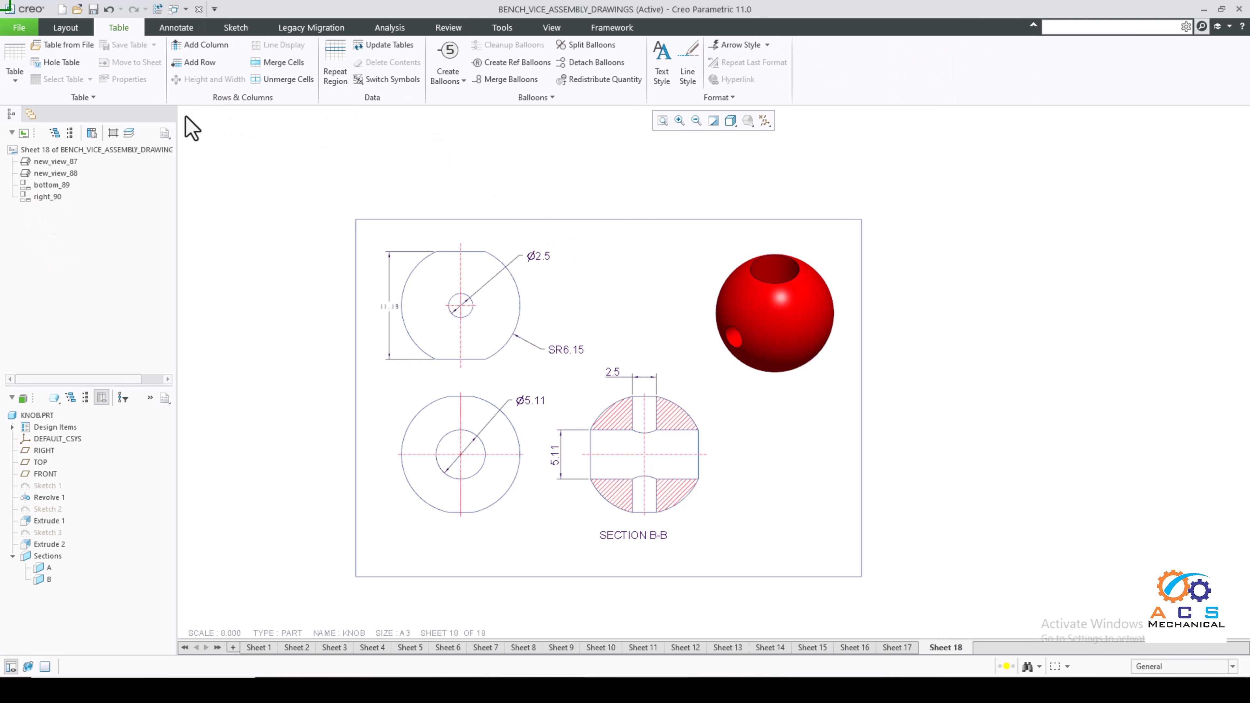
click(79, 46)
drag(570, 238, 421, 216)
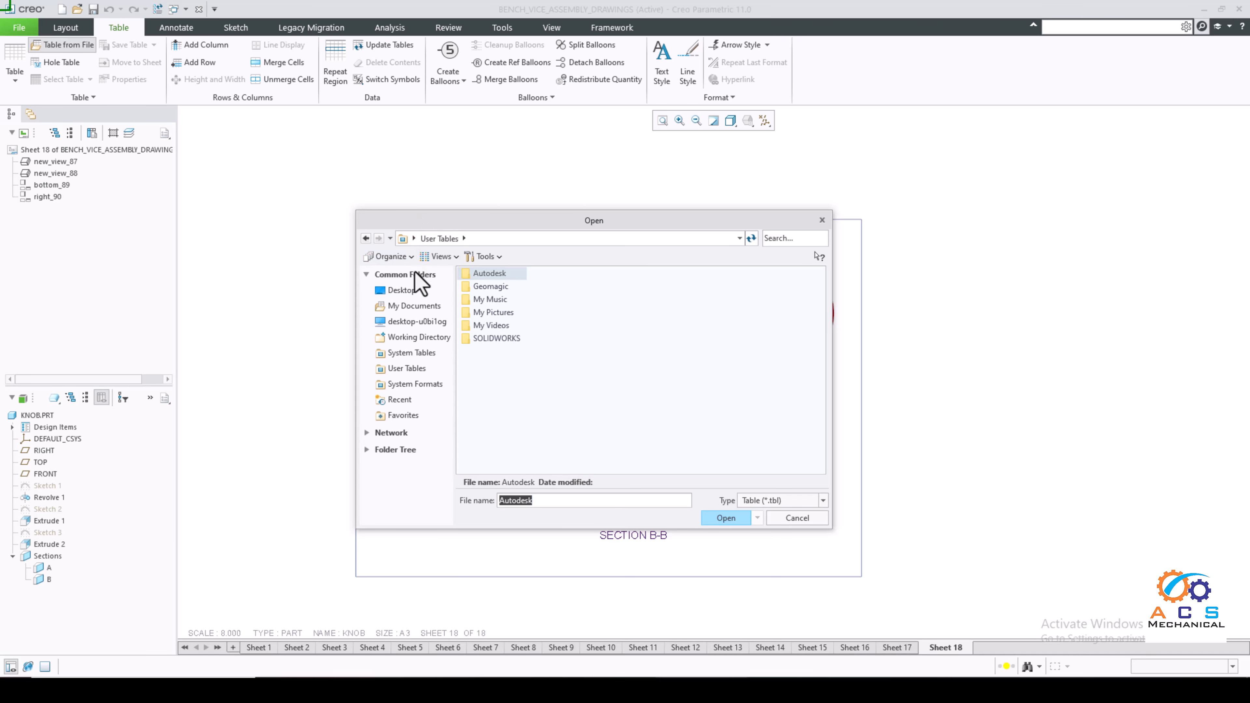
click(400, 290)
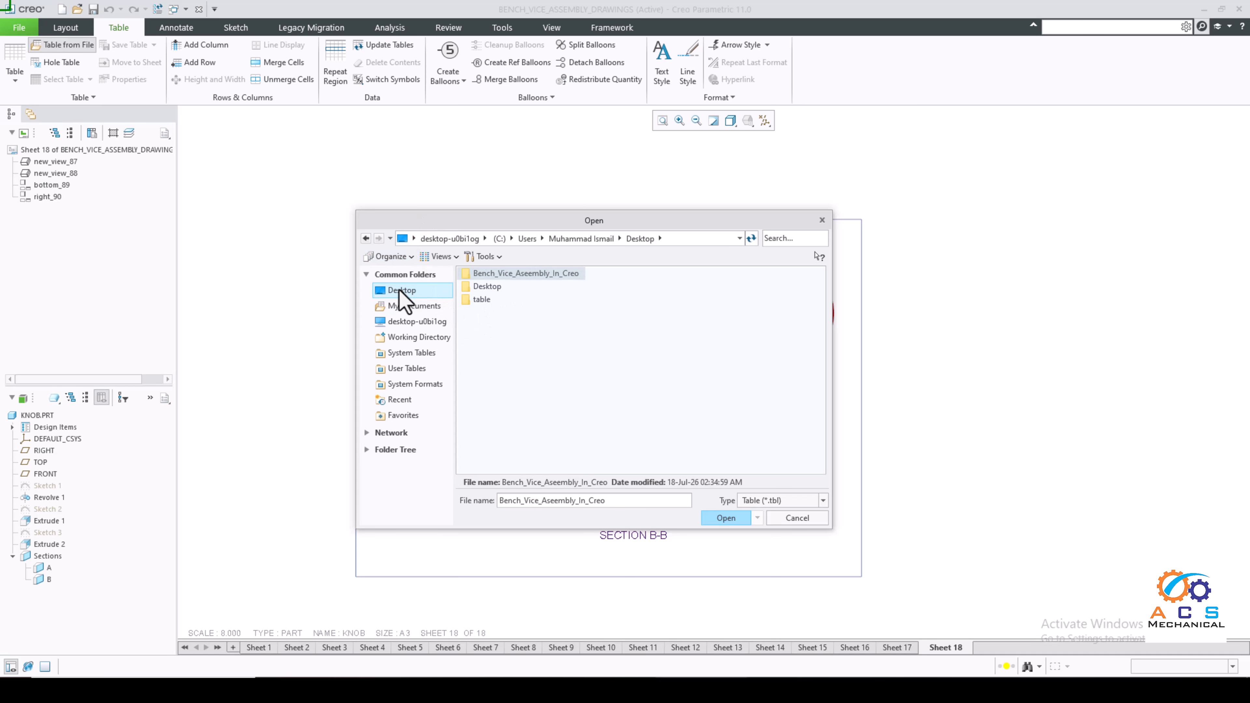
double_click(485, 302)
drag(543, 225, 566, 239)
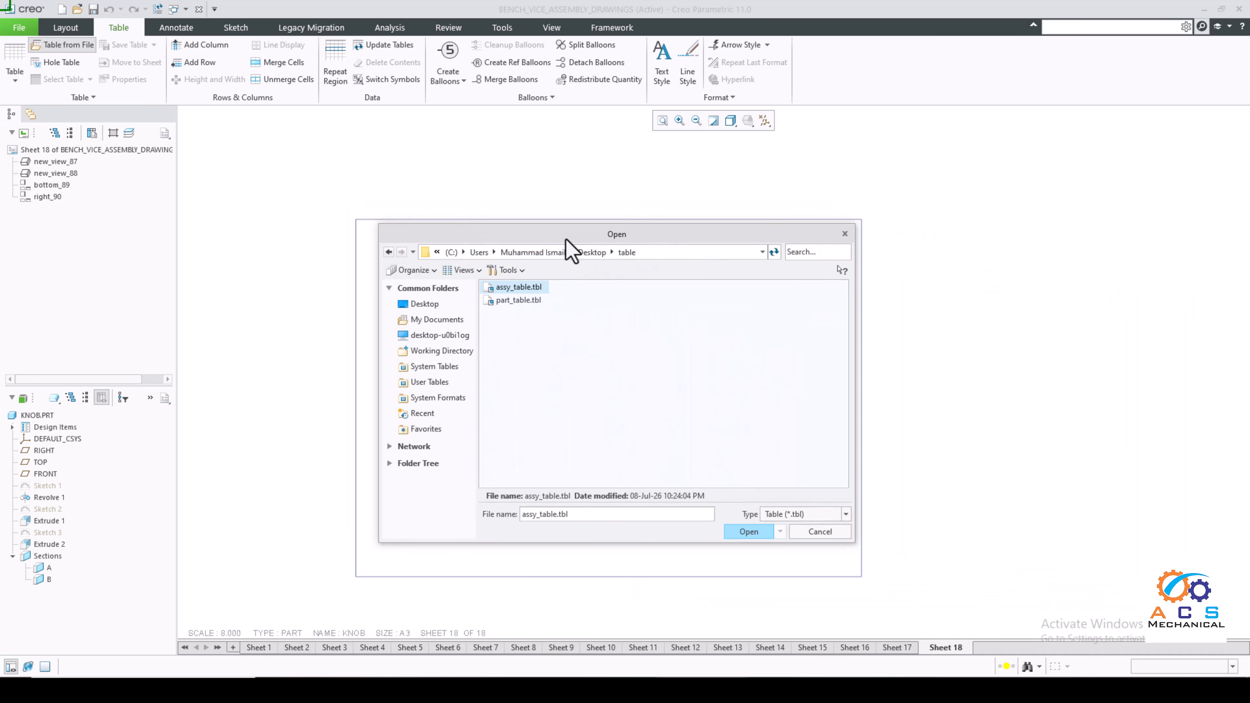
click(519, 303)
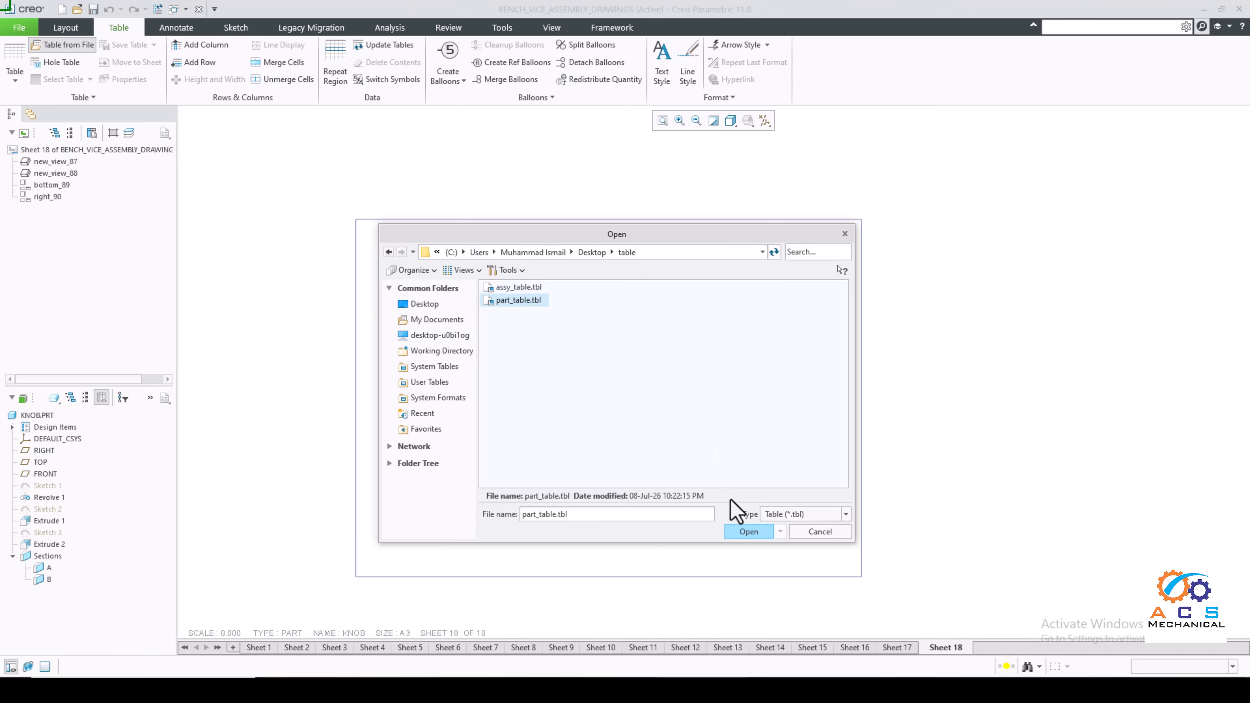
click(747, 531)
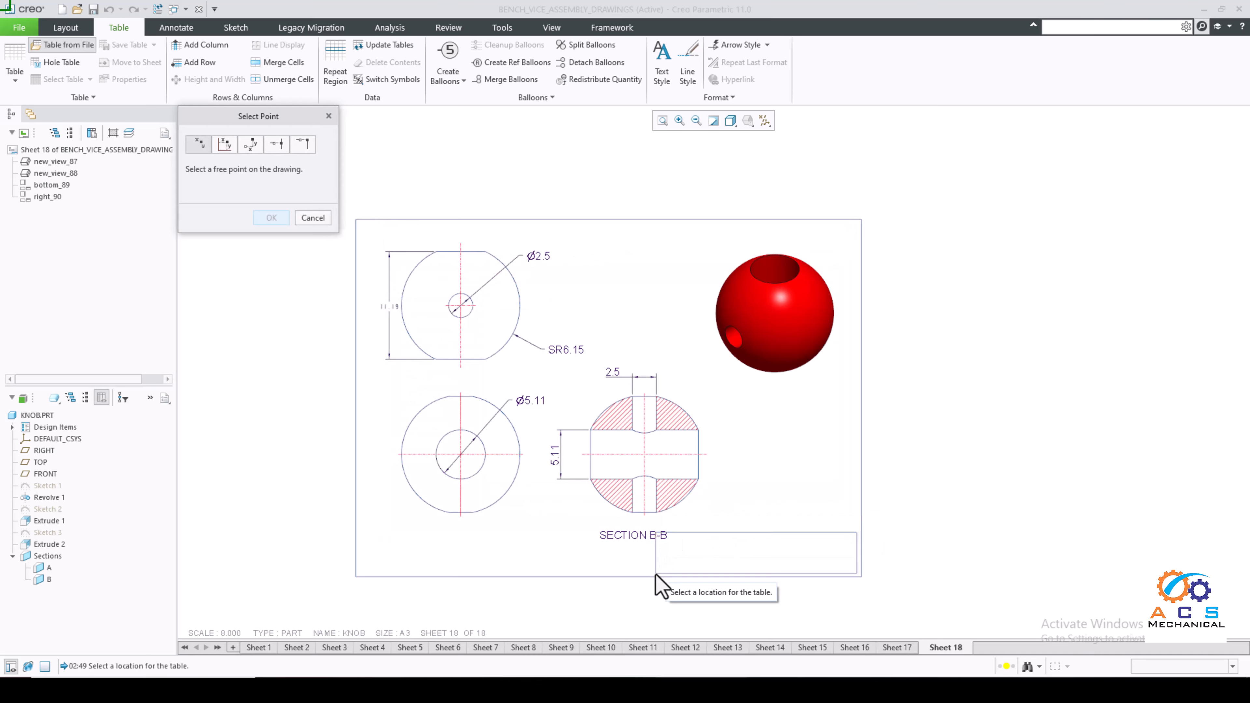
click(657, 574)
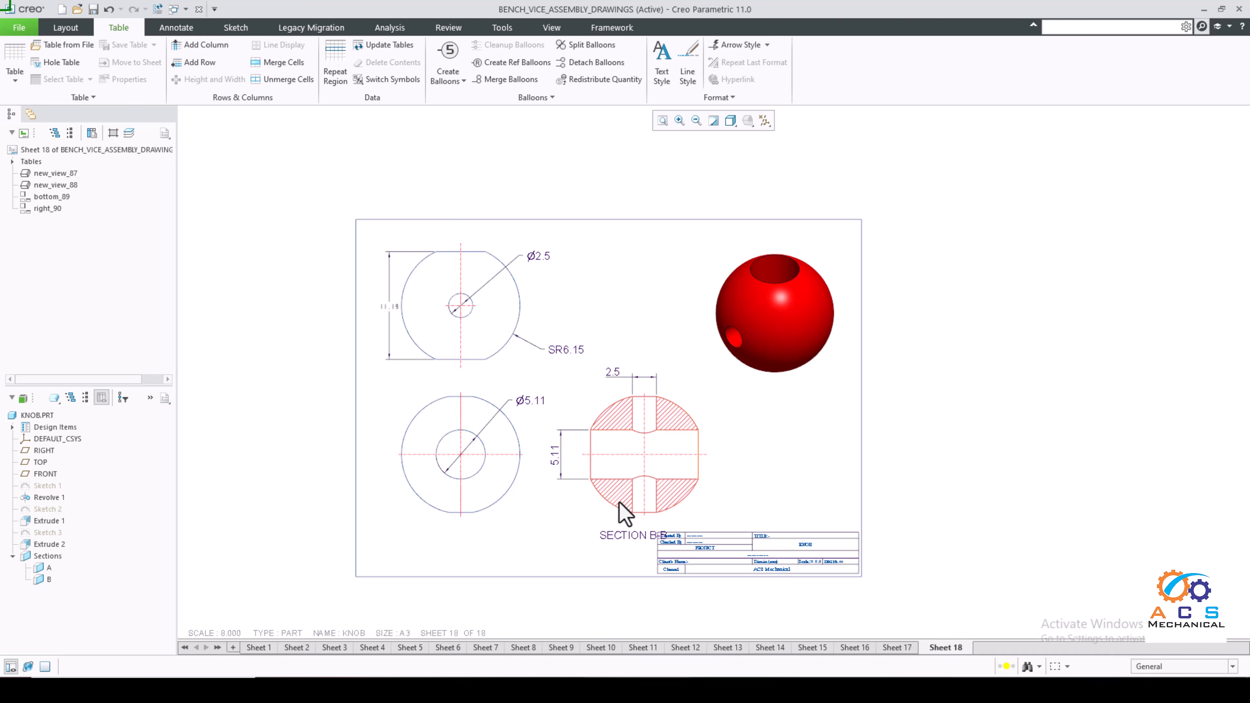
Move the front view slightly left together with the projected view below it
click(514, 462)
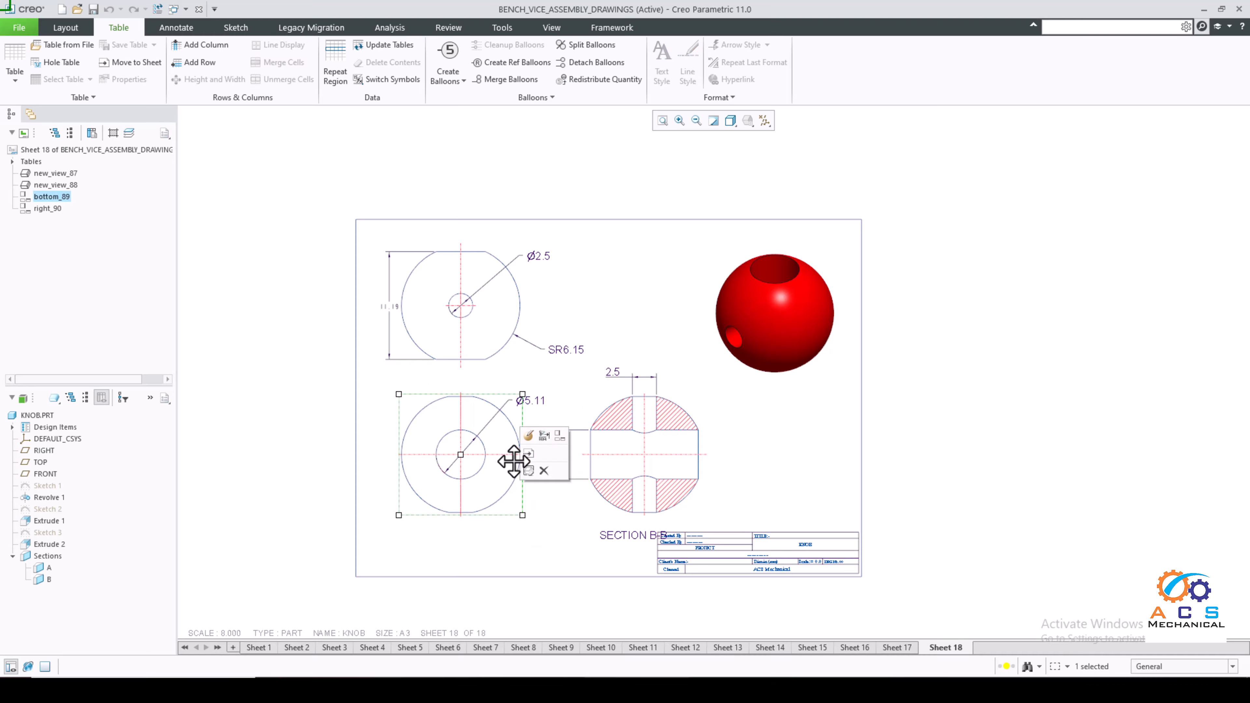
click(510, 352)
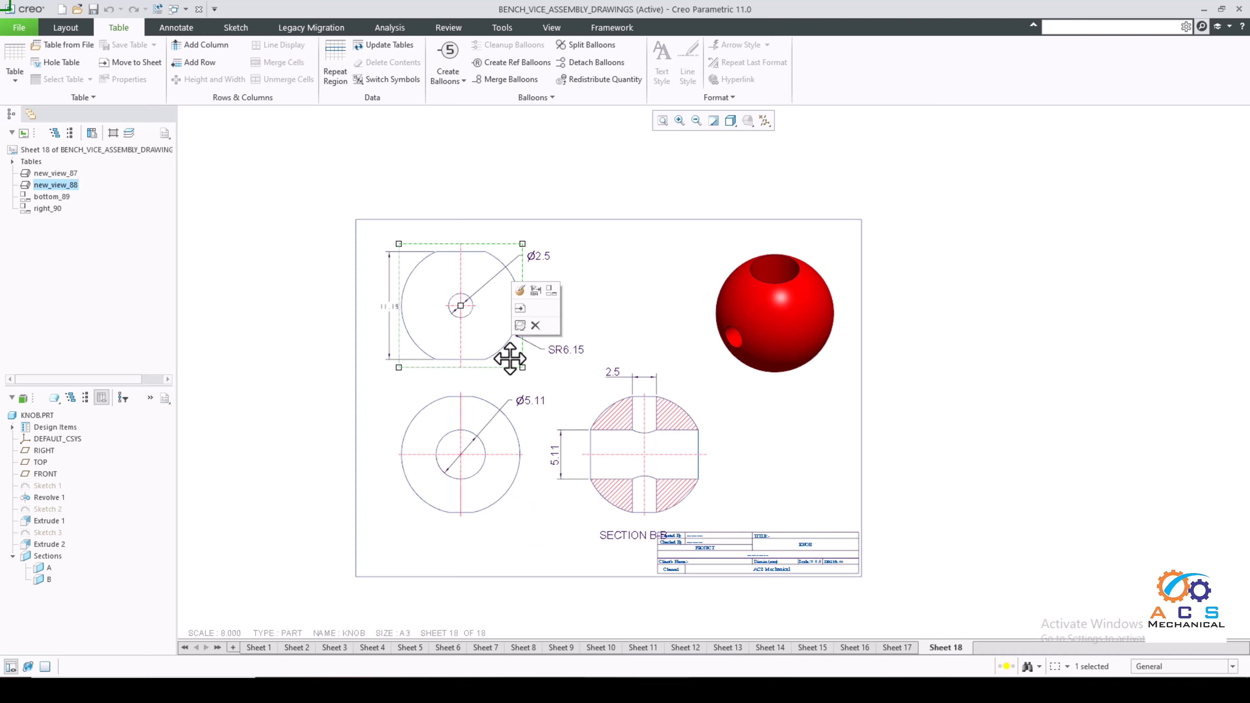
drag(509, 358, 499, 357)
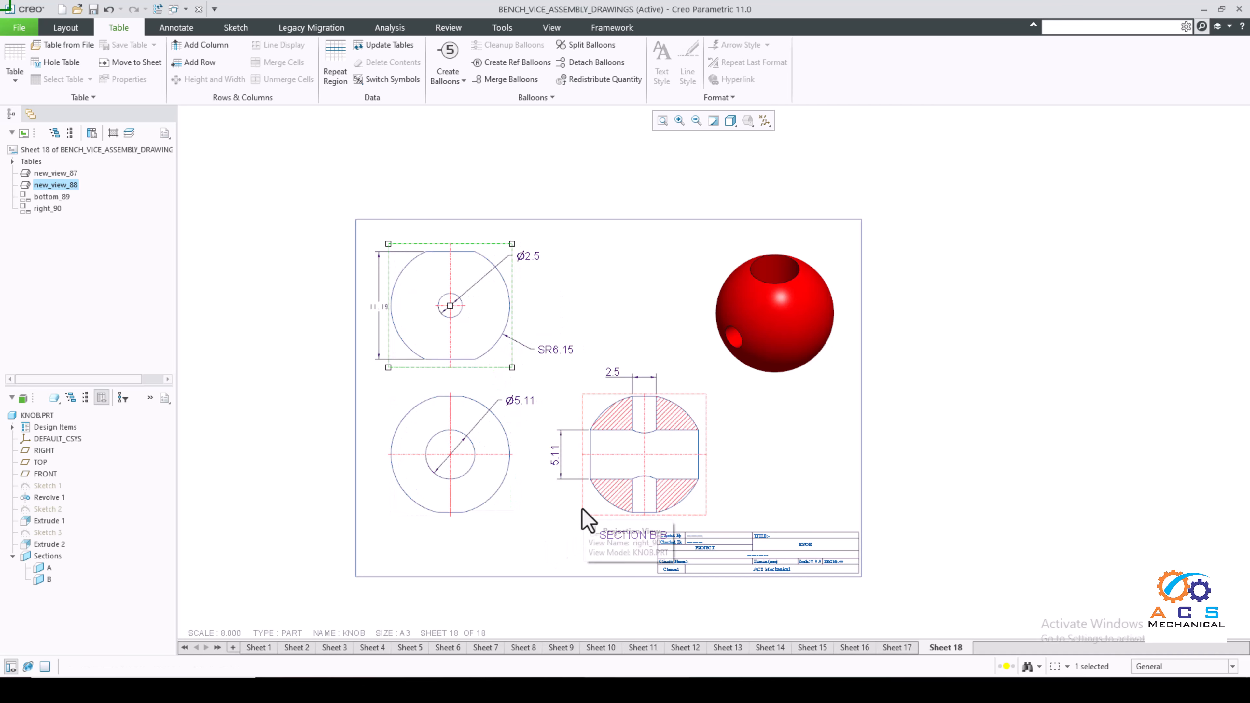
Move the section view left so that its SECTION B-B label clears the title block
click(587, 519)
drag(583, 506, 557, 503)
click(750, 501)
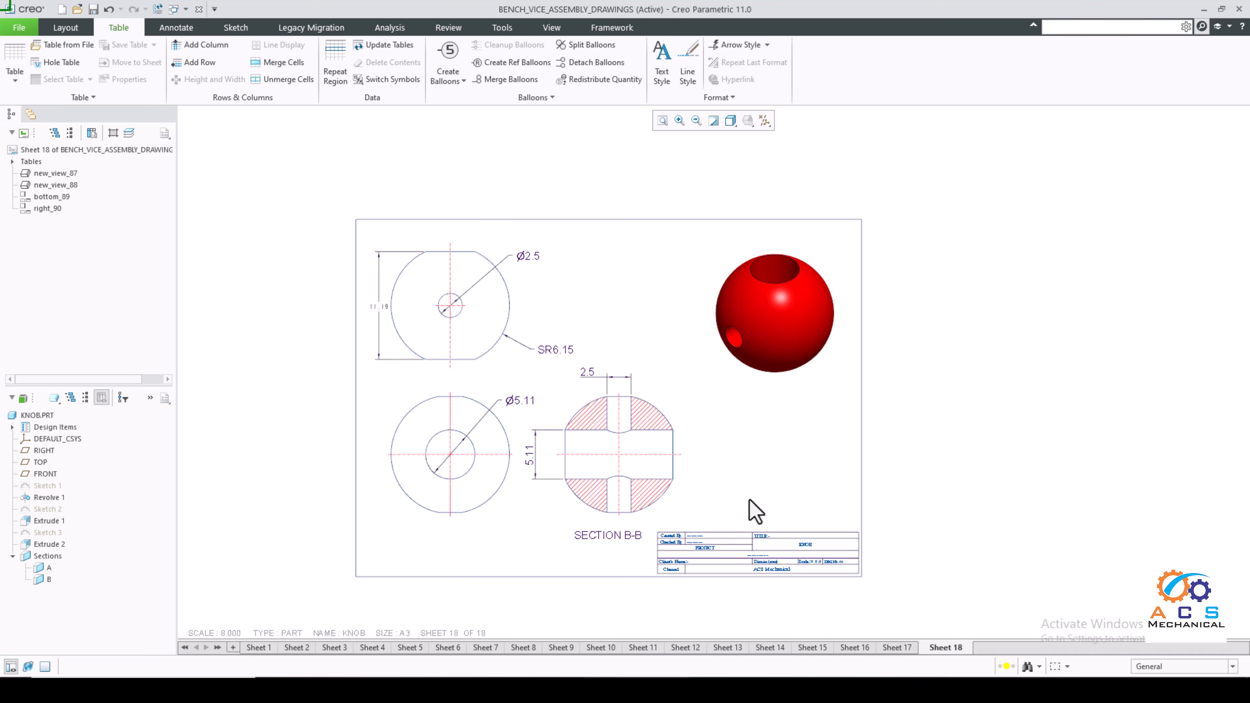
Replace the placeholder in the title block's row below PROJECT with the project name "Bench Vice Assembly In Creo"
scroll(760, 556, up, 3)
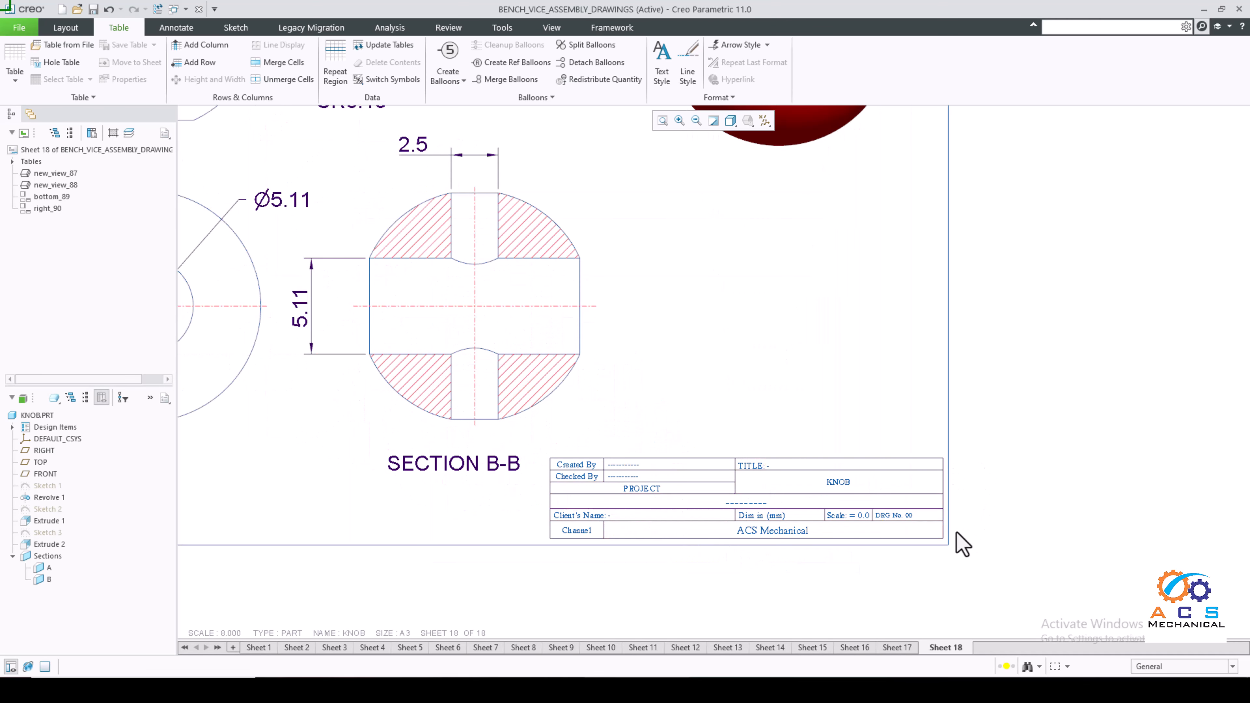
scroll(887, 539, up, 2)
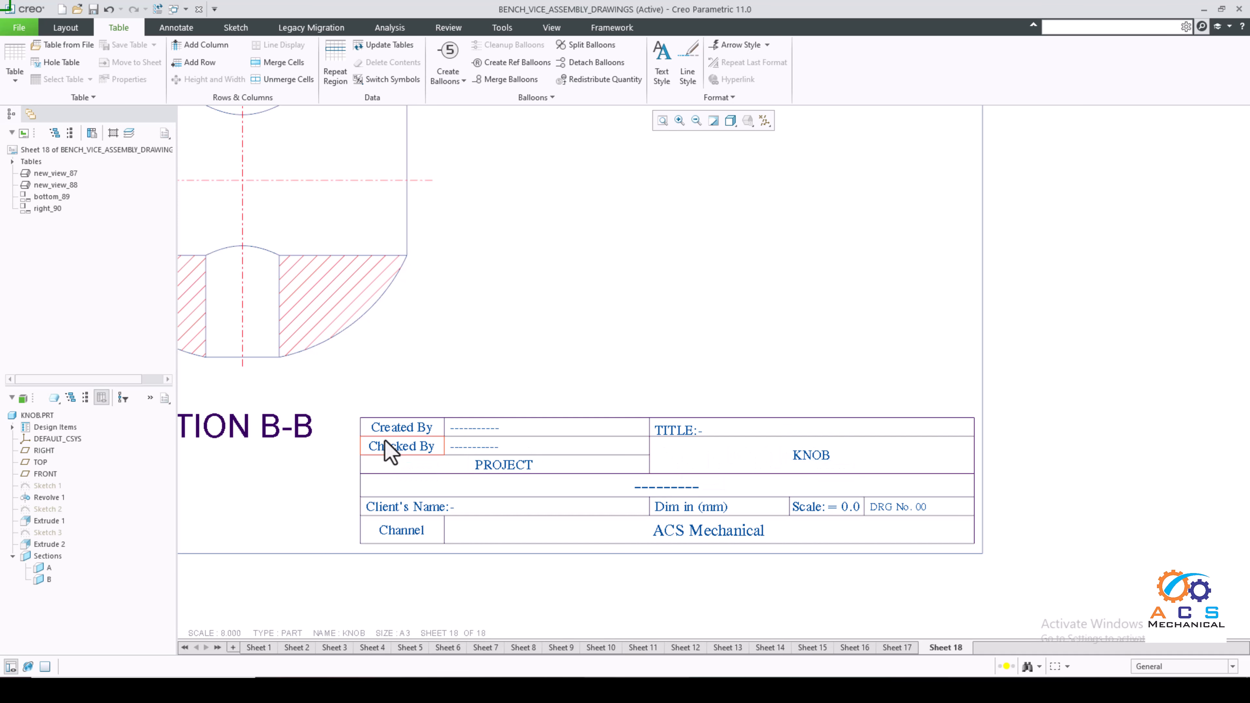
double_click(664, 487)
drag(698, 489, 635, 488)
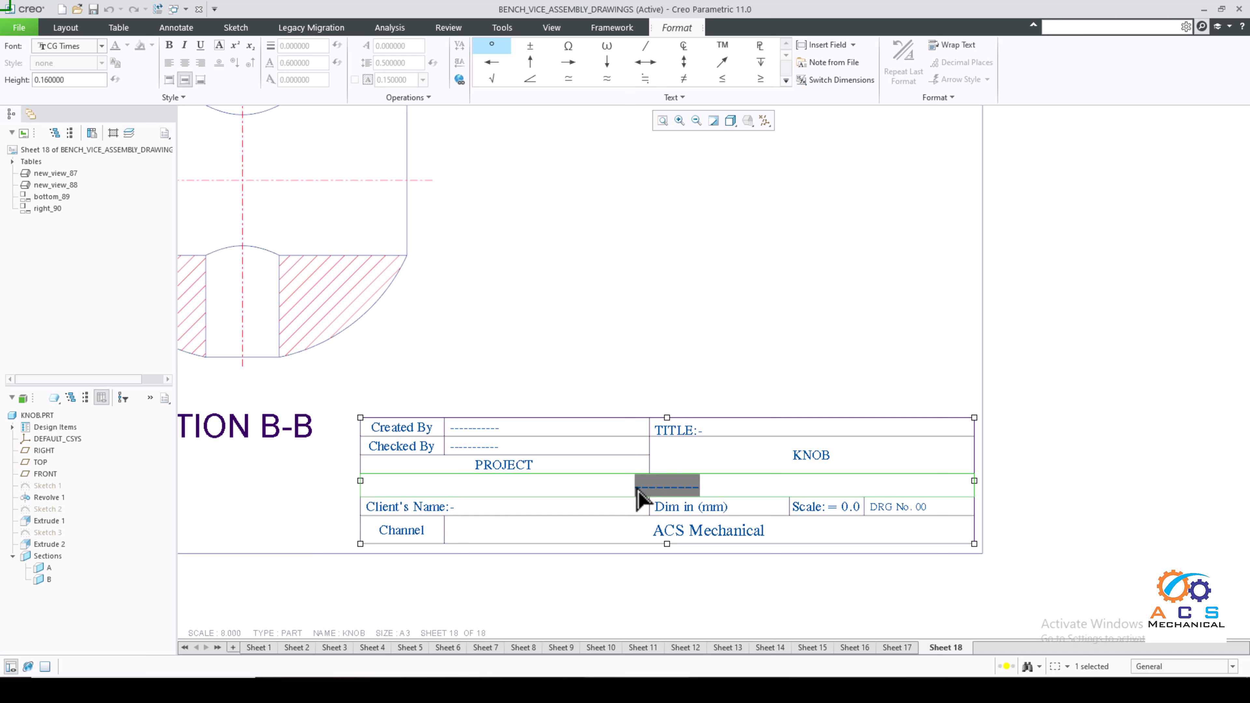
text(b)
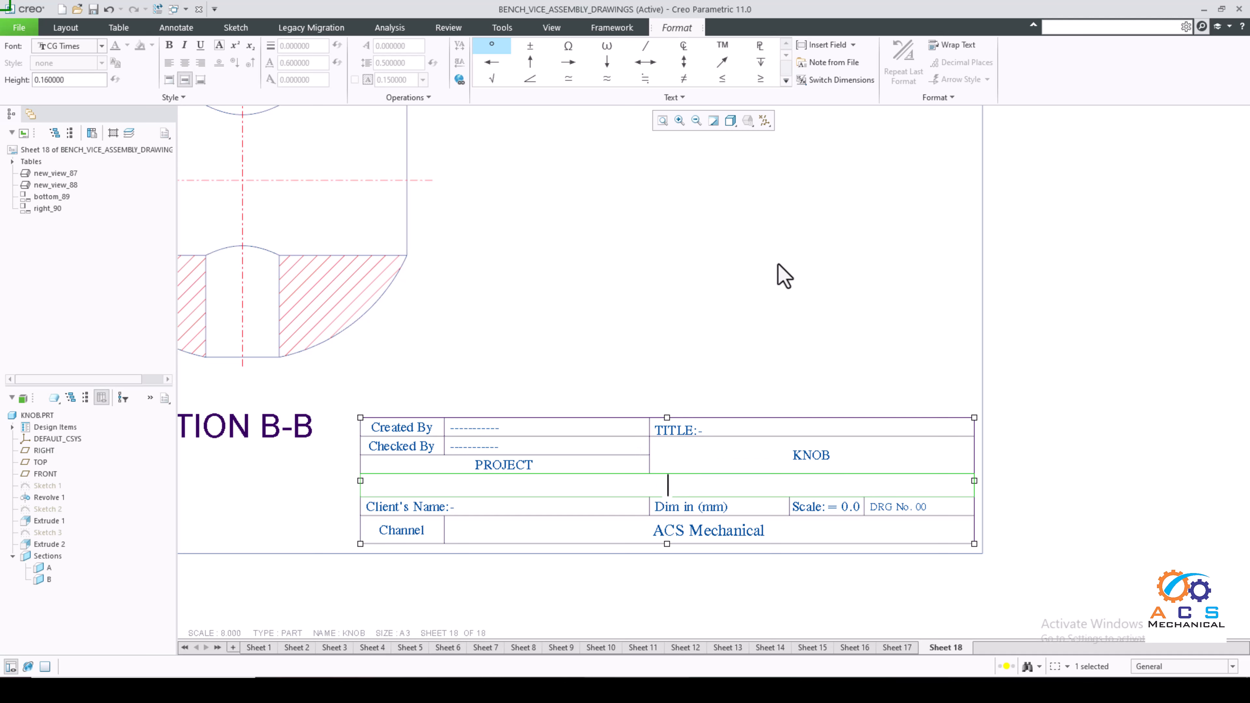
text(Bench Vic)
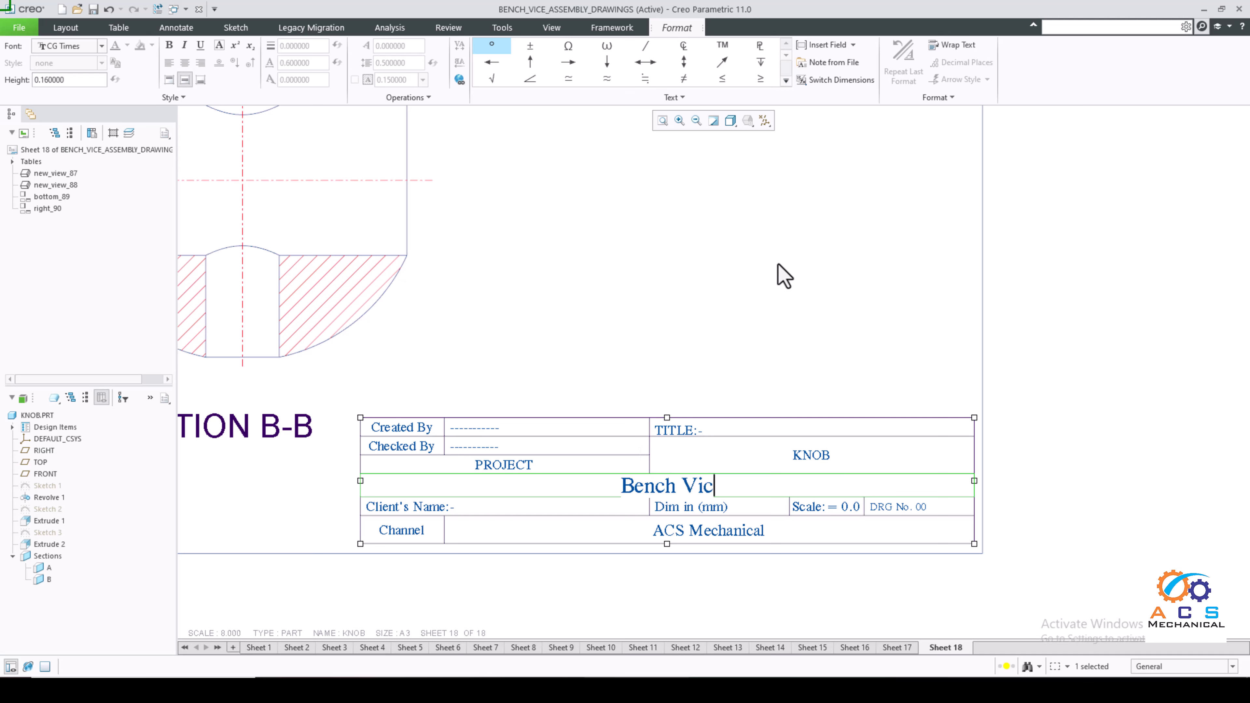
text(e AS)
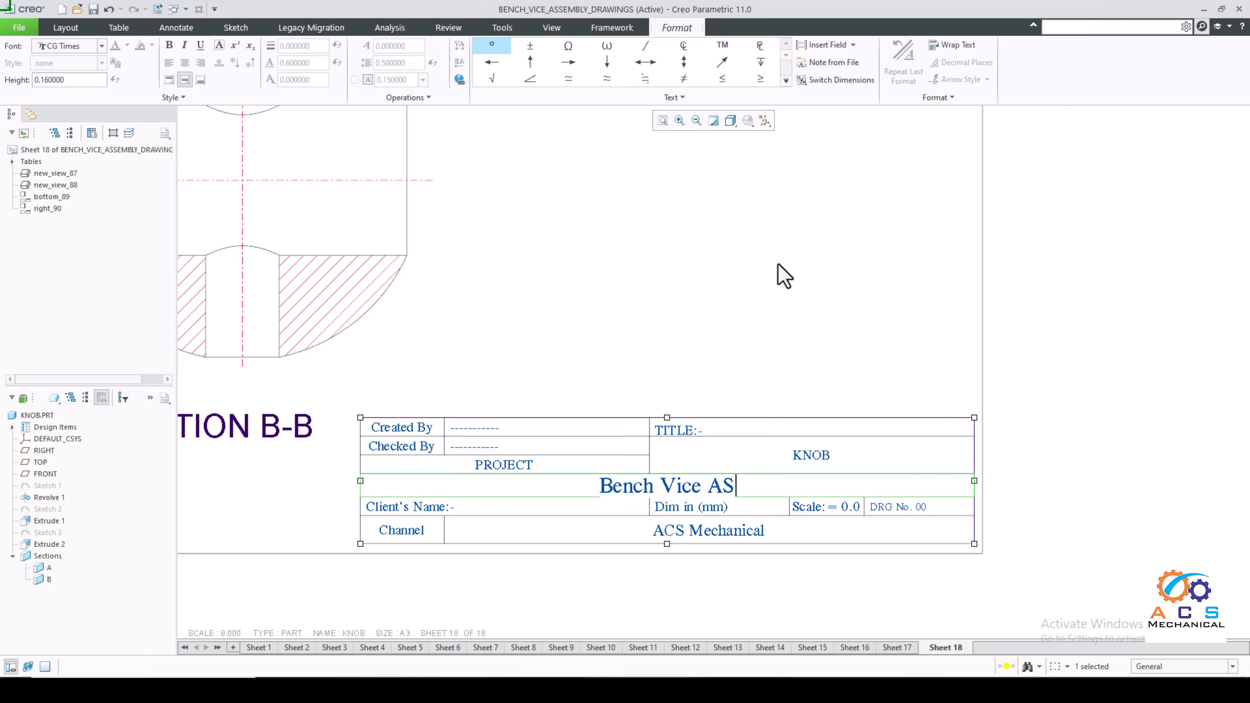
key(BackSpace)
text(ssembl)
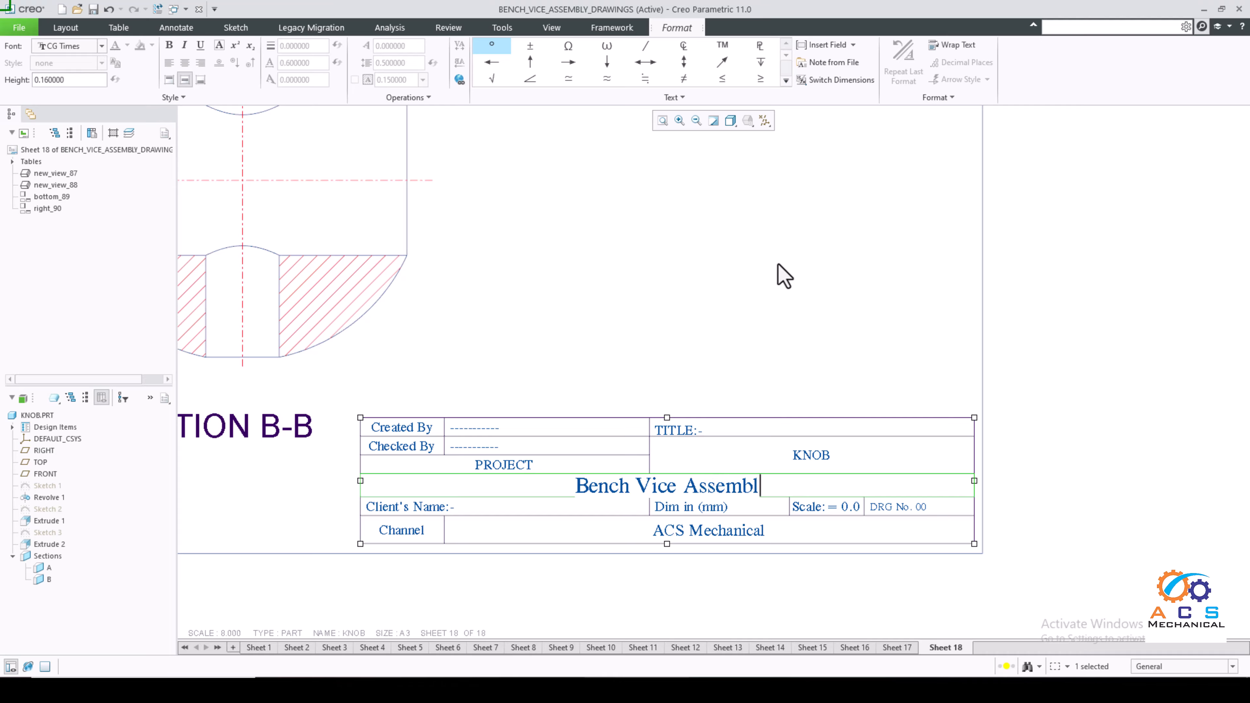
text(y IN)
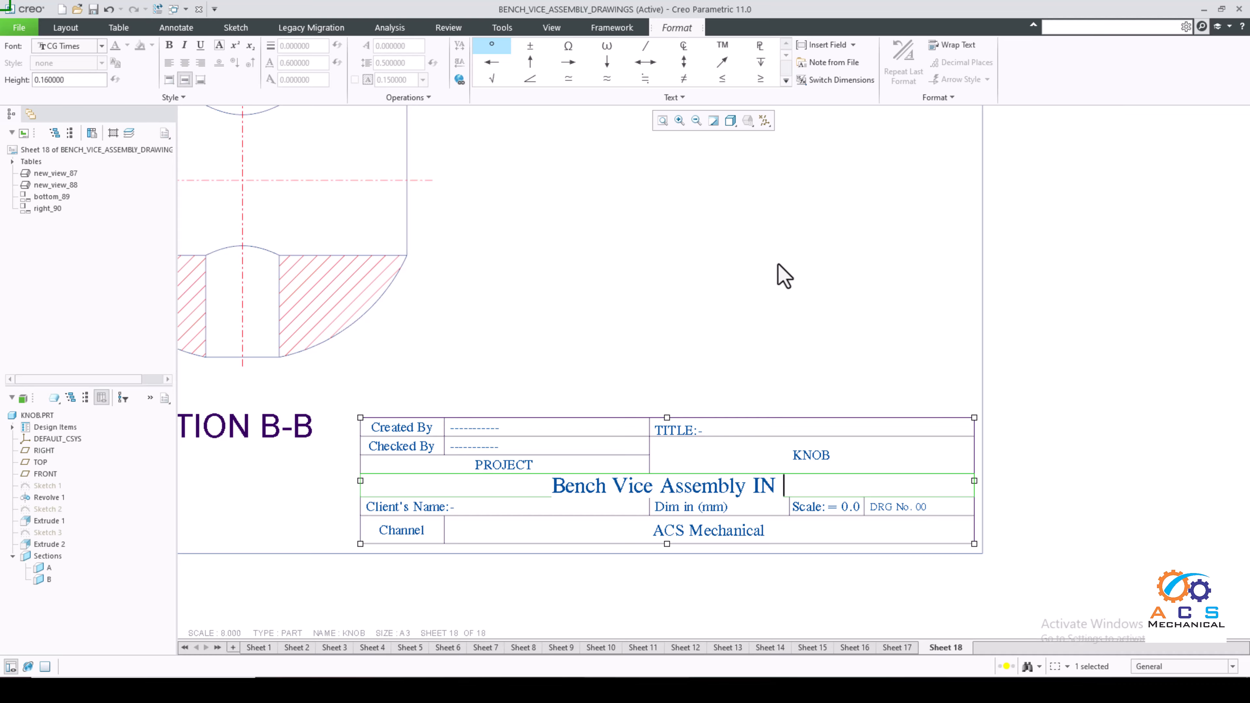
key(BackSpace)
text(n C)
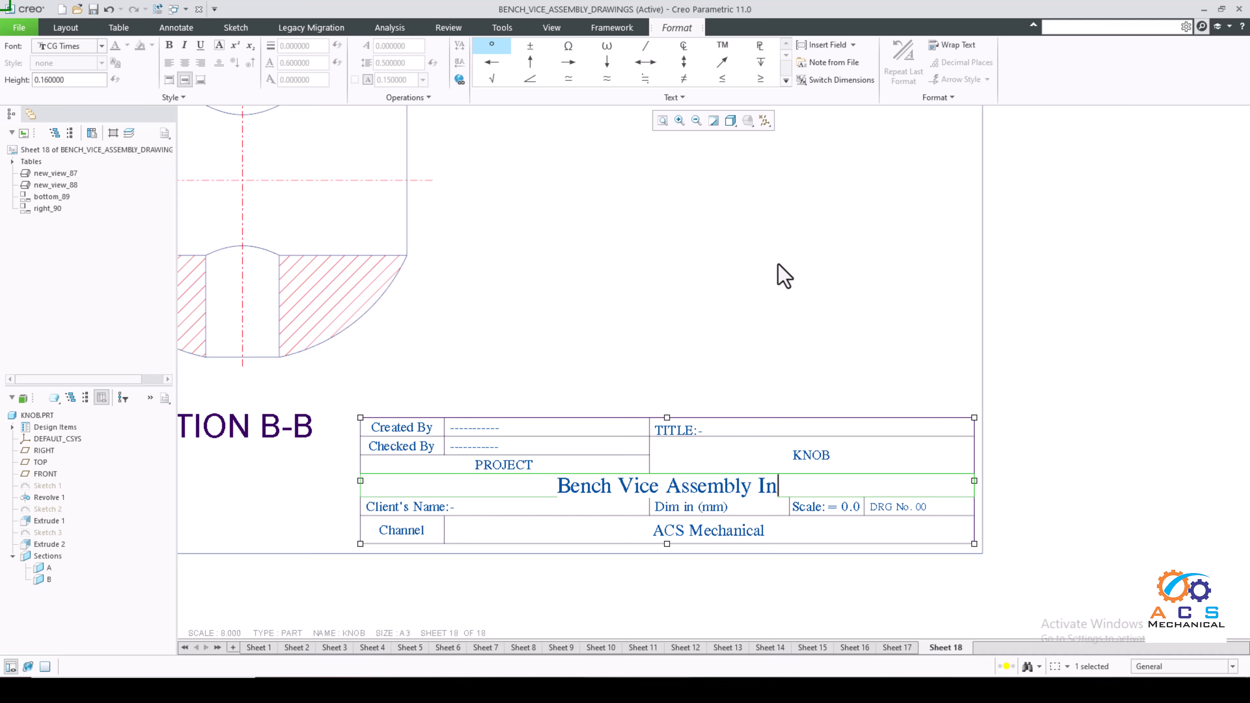
text(reo)
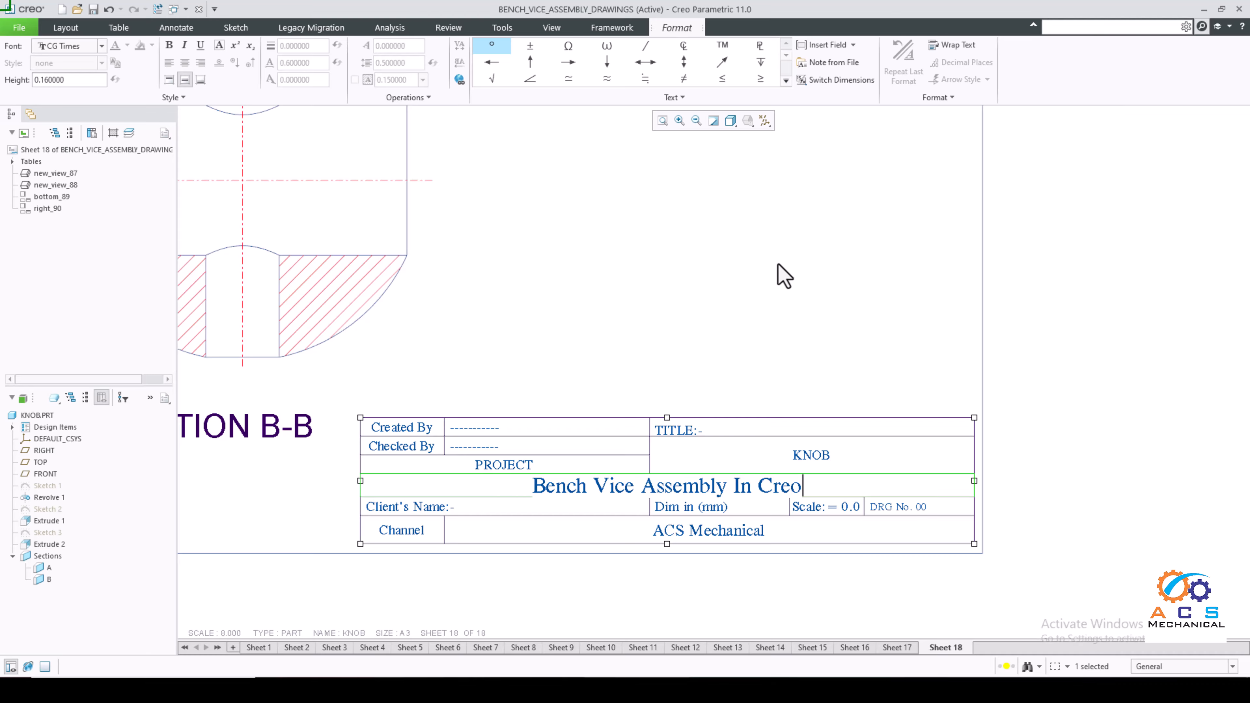
click(544, 615)
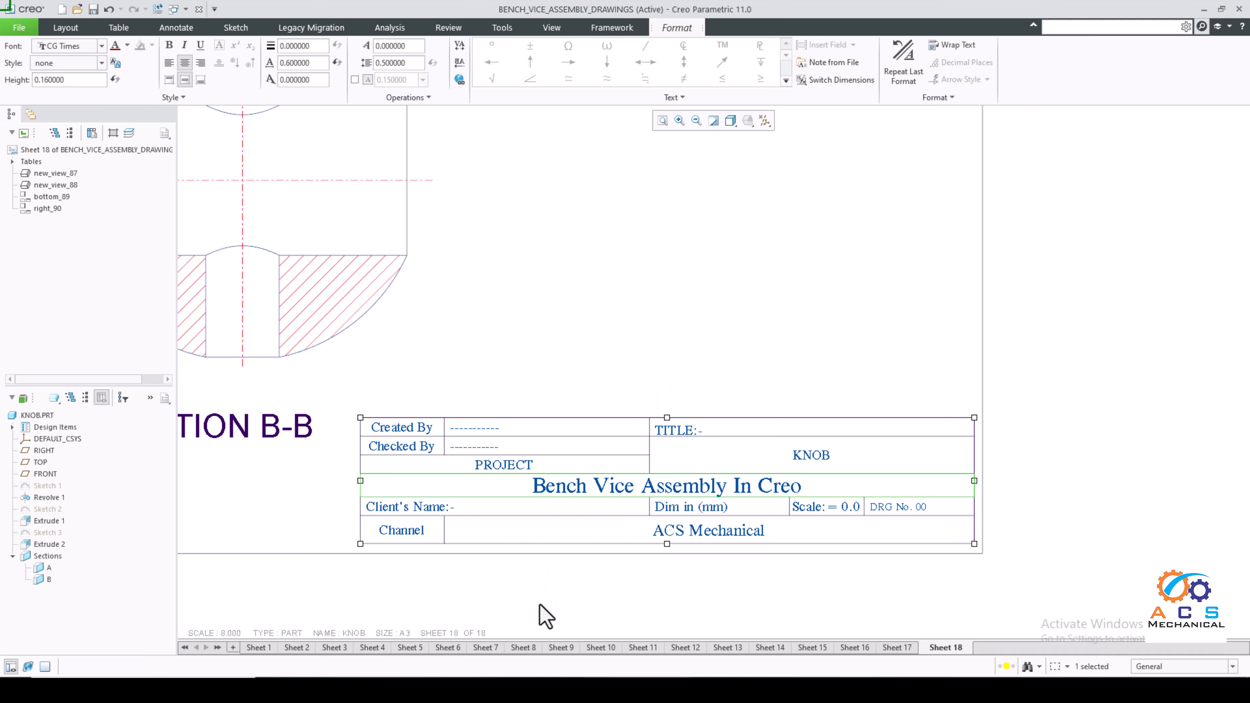
Set the scale value in the title block's Scale cell to 8
scroll(462, 516, up, 2)
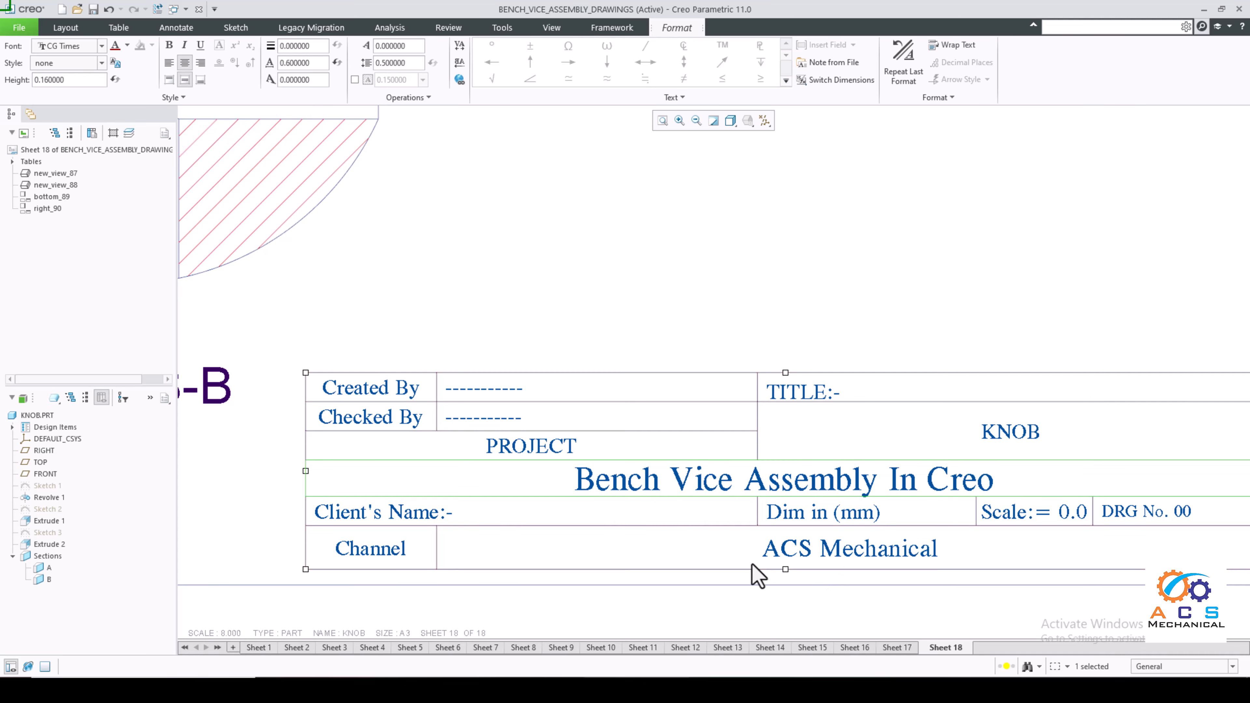
scroll(751, 568, down, 1)
scroll(952, 550, up, 2)
scroll(947, 538, up, 2)
double_click(860, 509)
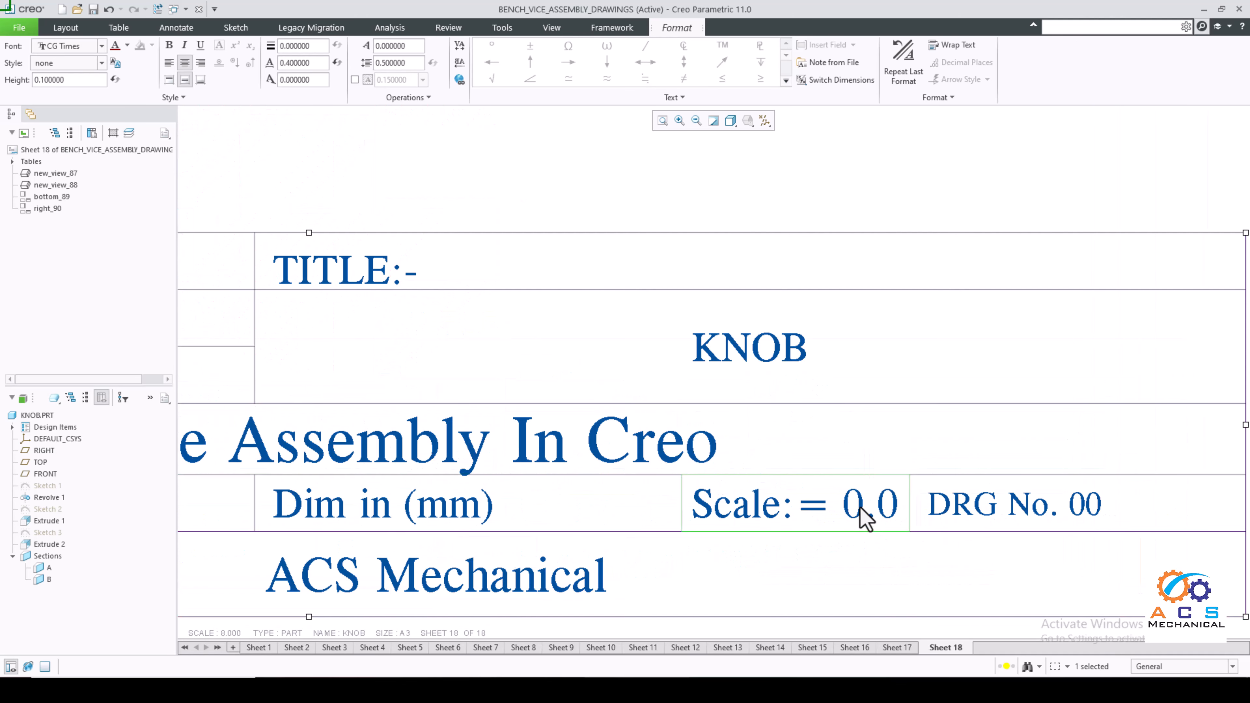
drag(843, 508, 901, 512)
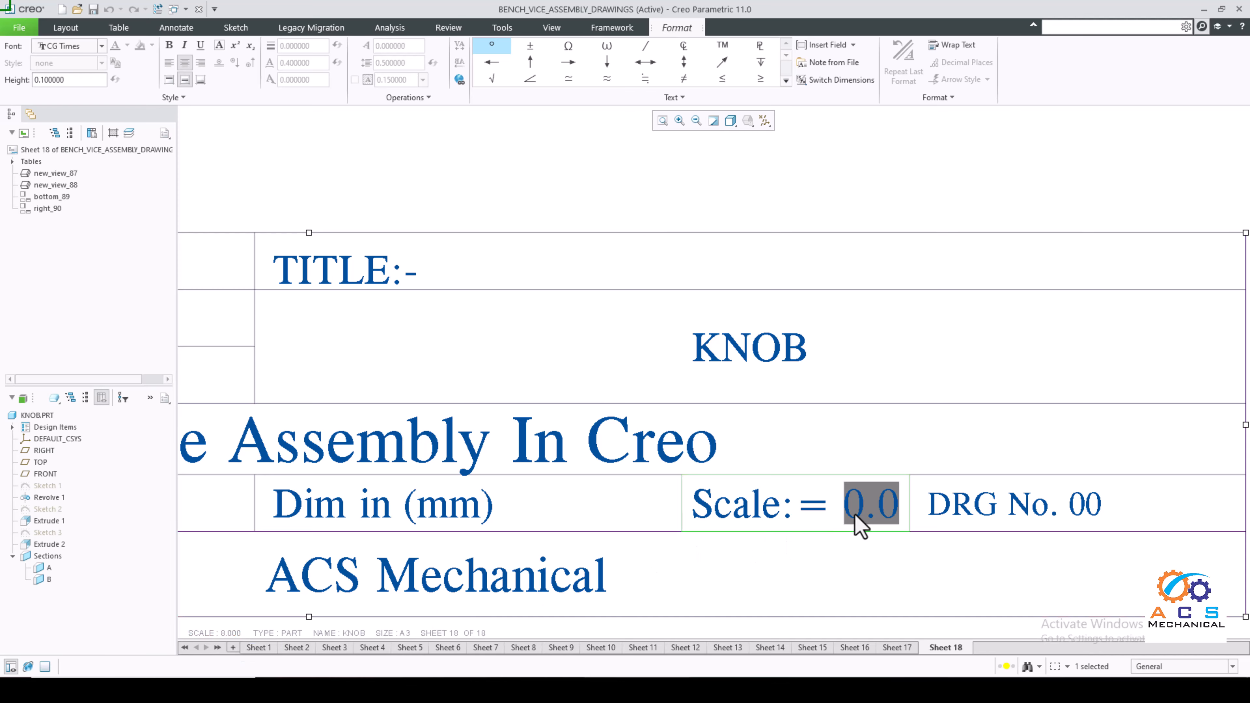
text(8)
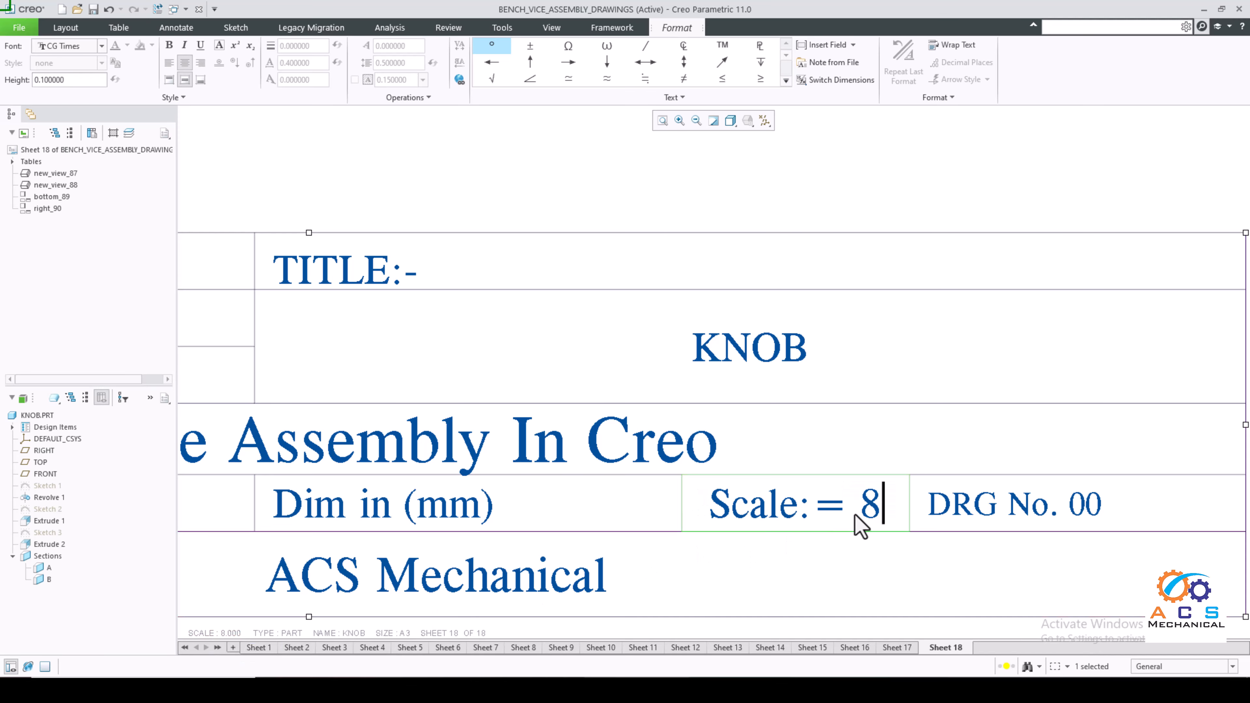
click(867, 574)
Review the knob sheet's views, dimensions and title block, and leave the title block deselected with the whole sheet in view
scroll(880, 559, down, 2)
scroll(1006, 561, up, 1)
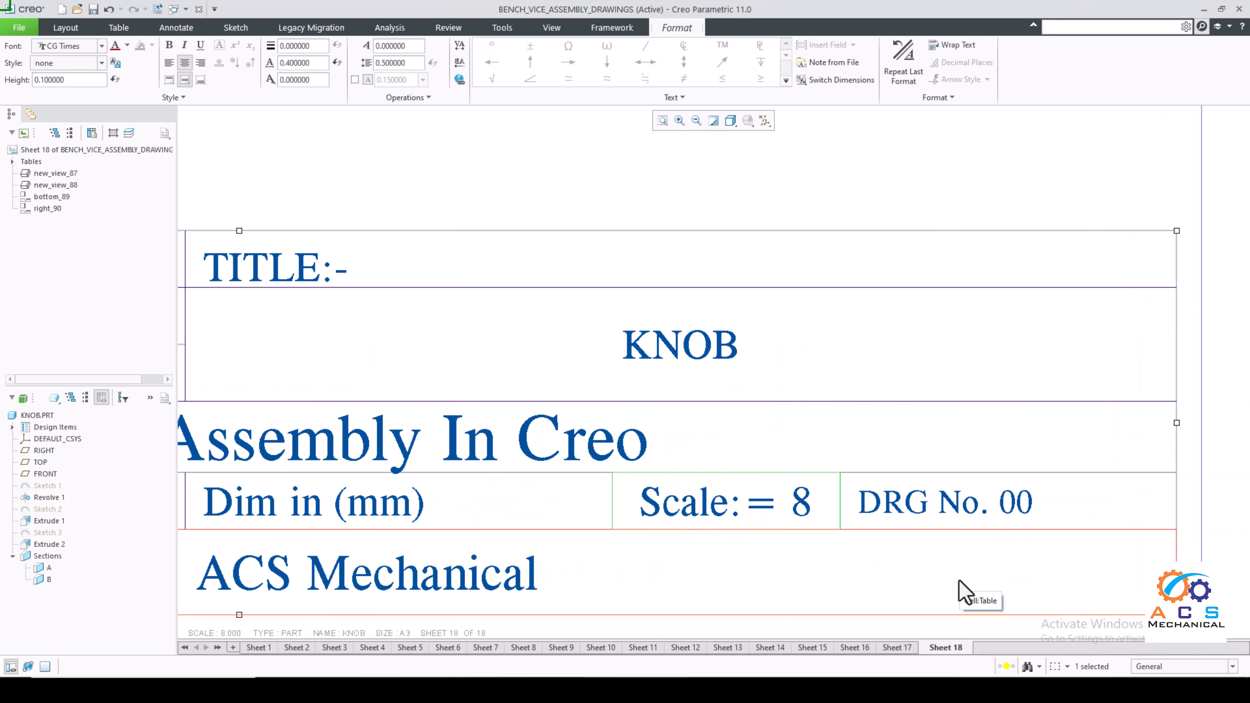
scroll(957, 566, down, 5)
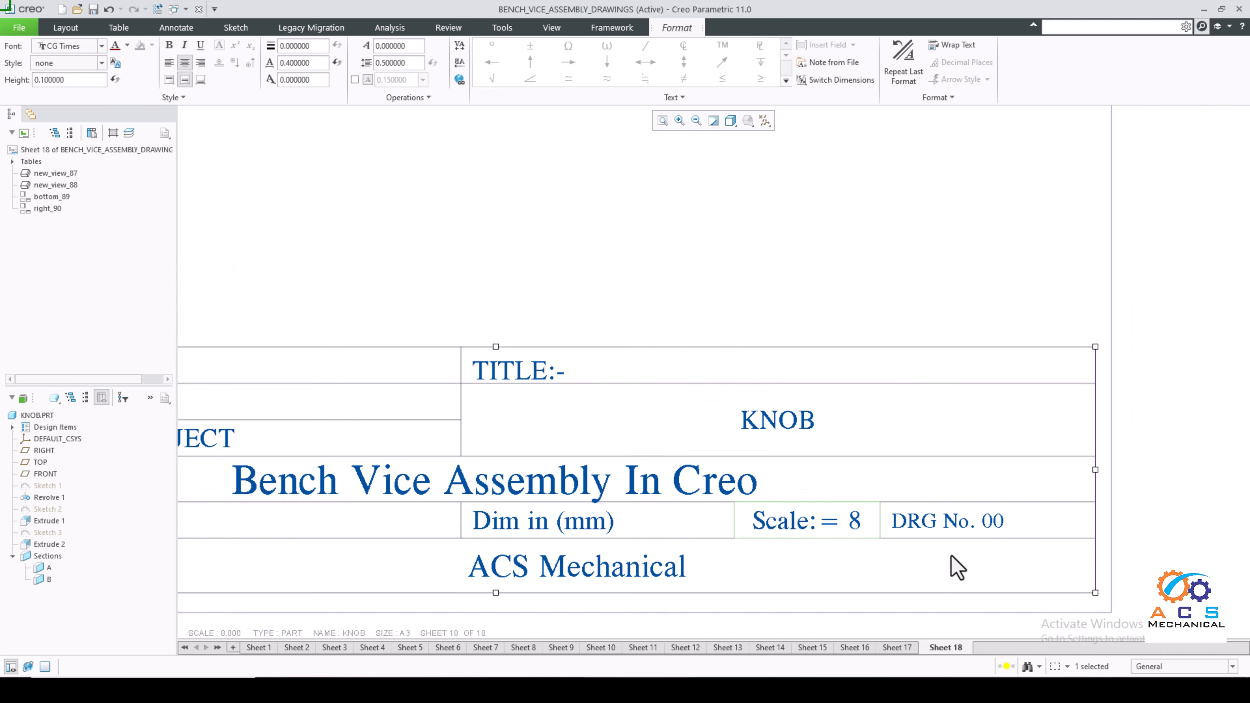
scroll(898, 549, down, 2)
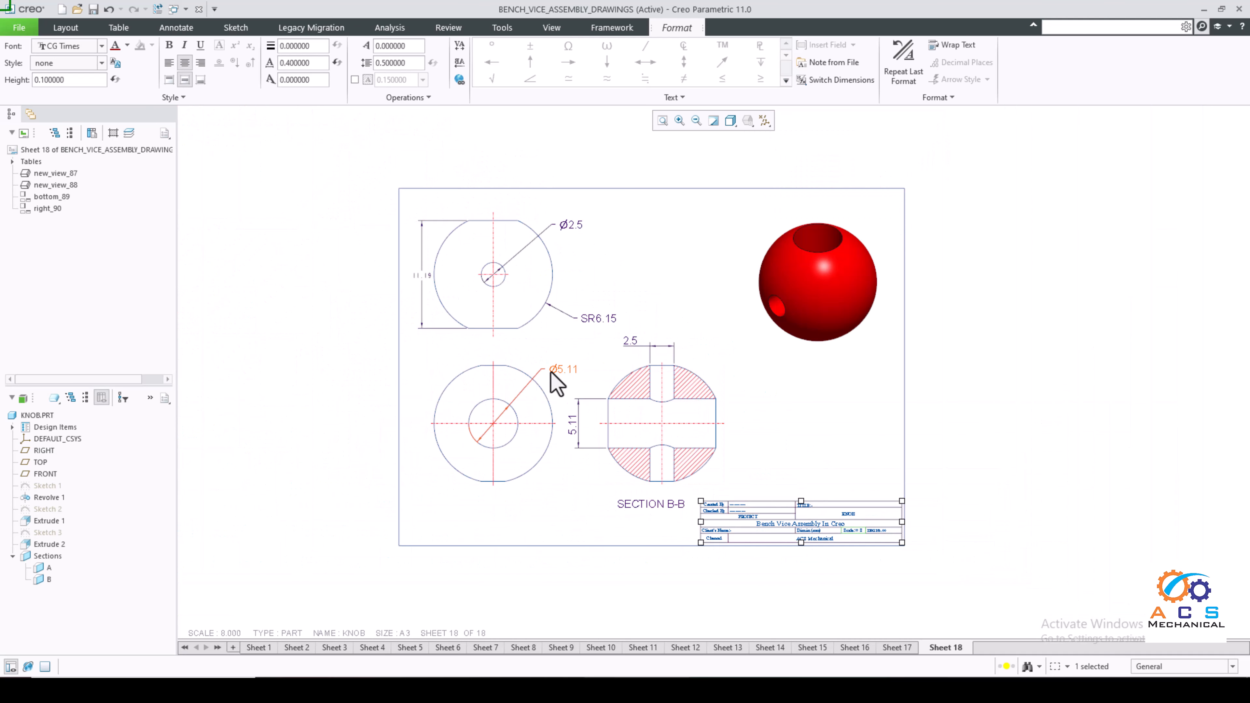
scroll(550, 382, up, 1)
scroll(517, 324, up, 1)
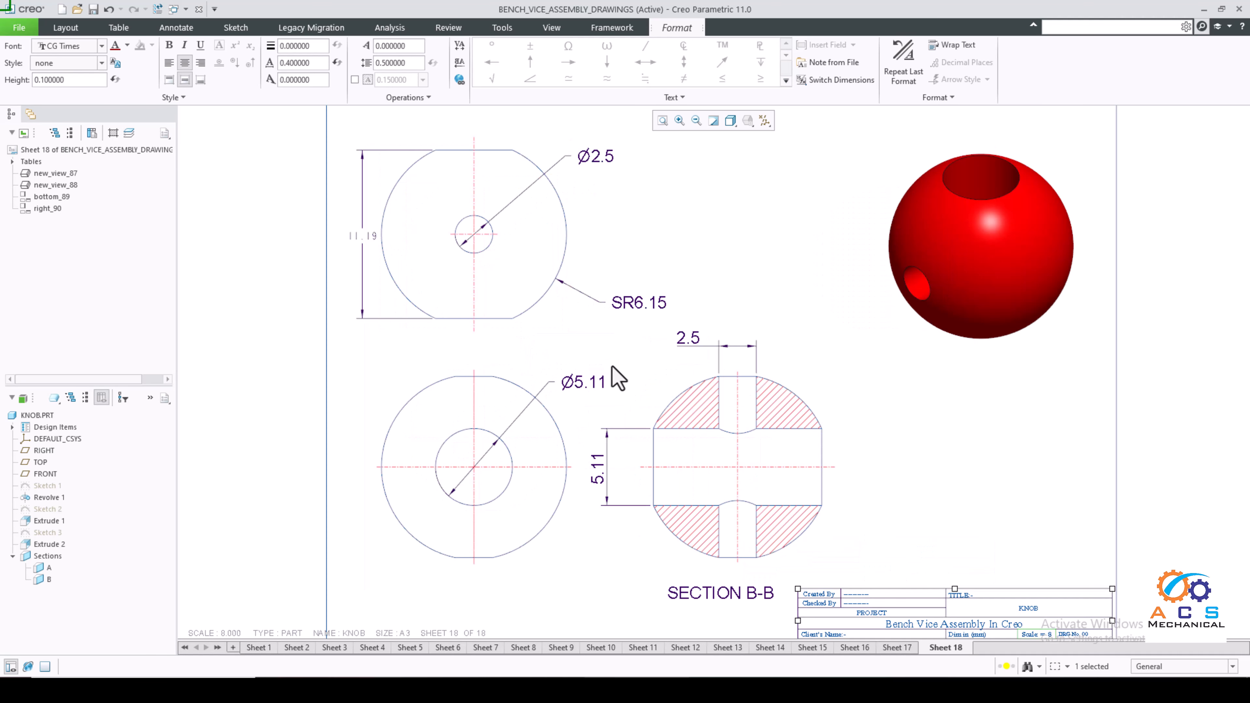
scroll(607, 374, down, 1)
click(663, 122)
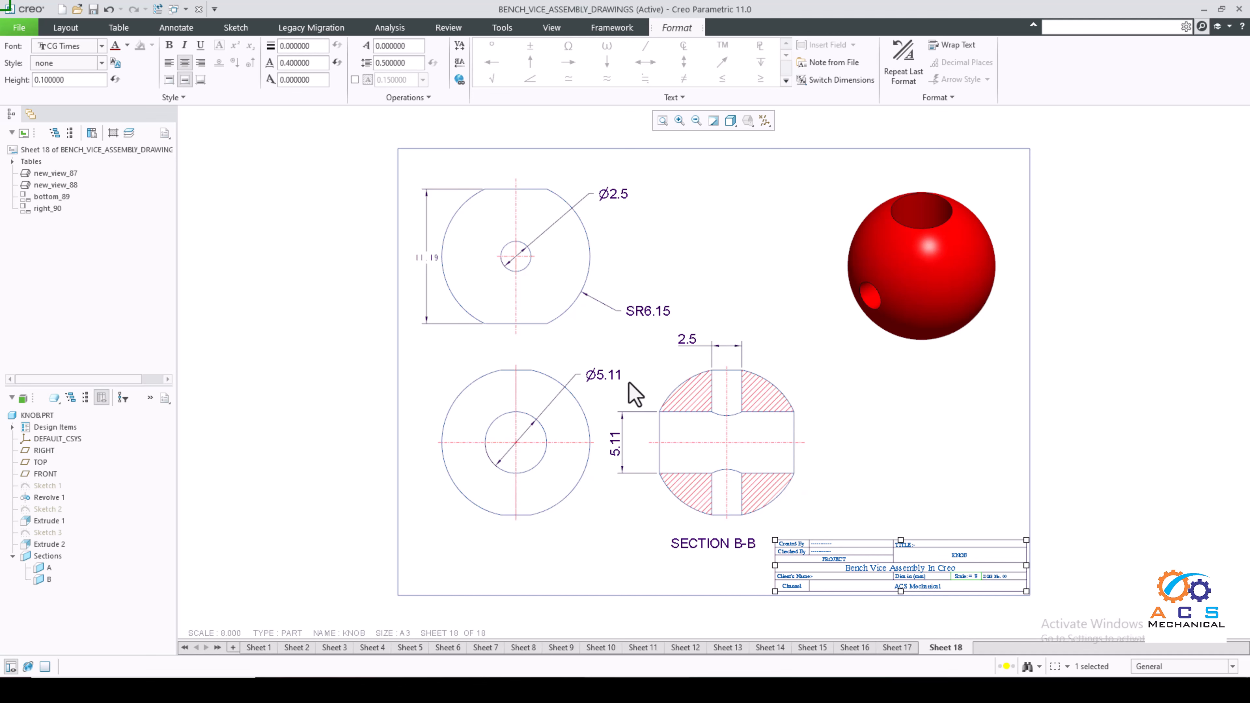
click(881, 477)
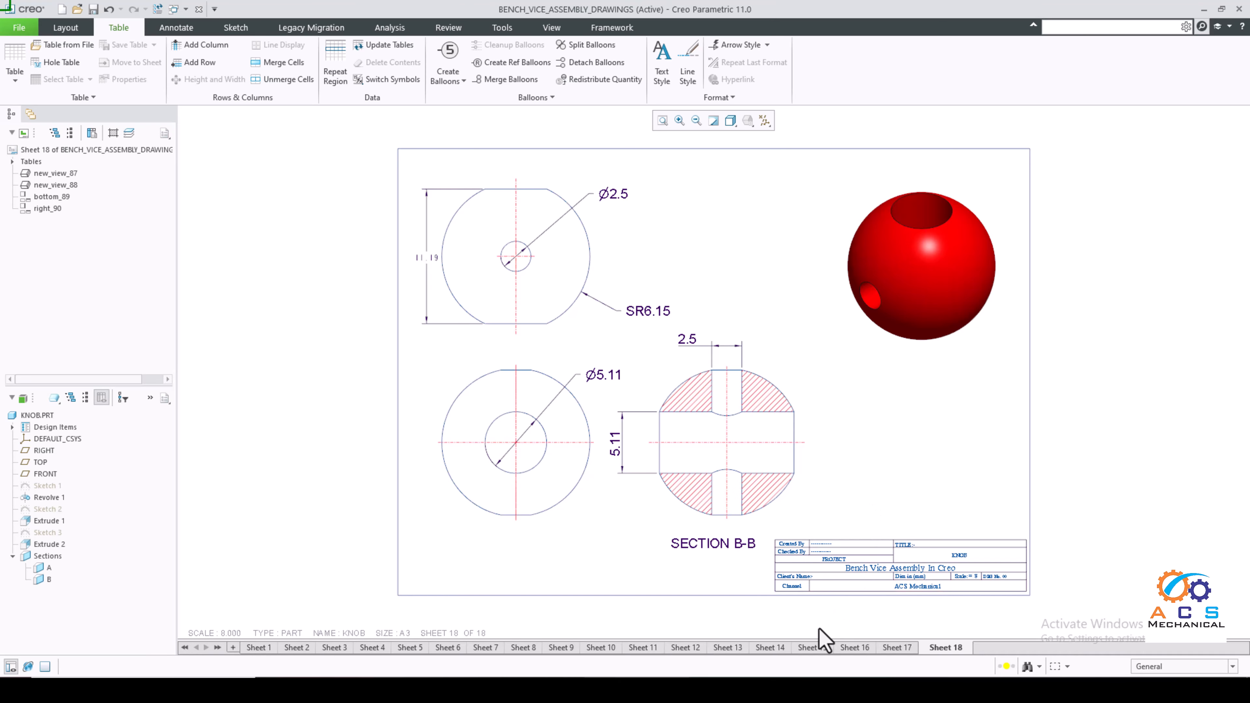
Examine the parts list of the vice screw sub-assembly on Sheet 14 and return to the full knob drawing on Sheet 18
click(769, 647)
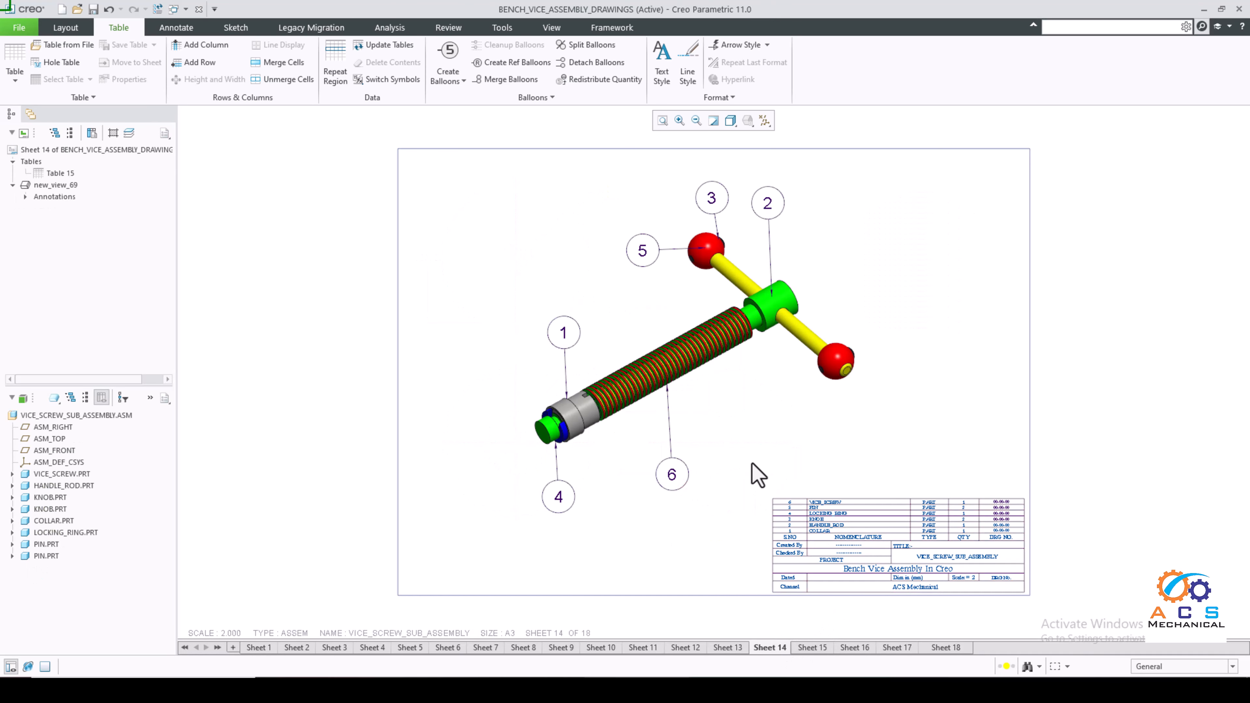
scroll(821, 504, up, 5)
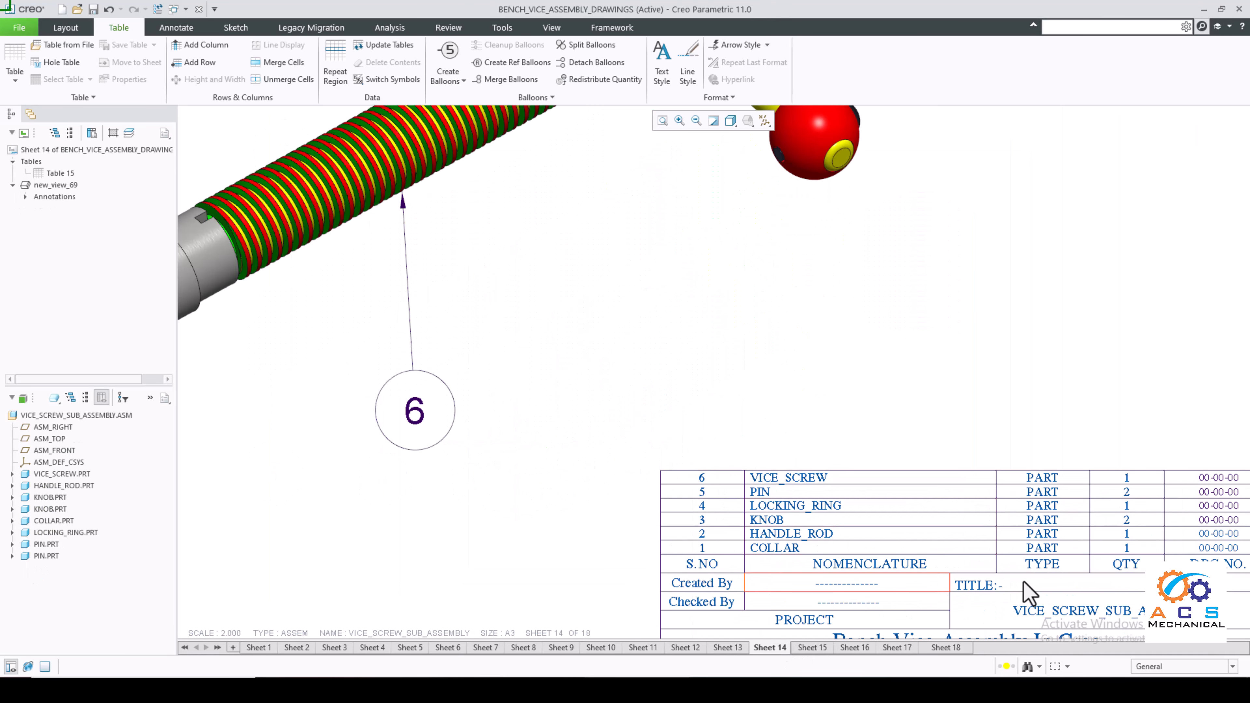
scroll(812, 521, up, 1)
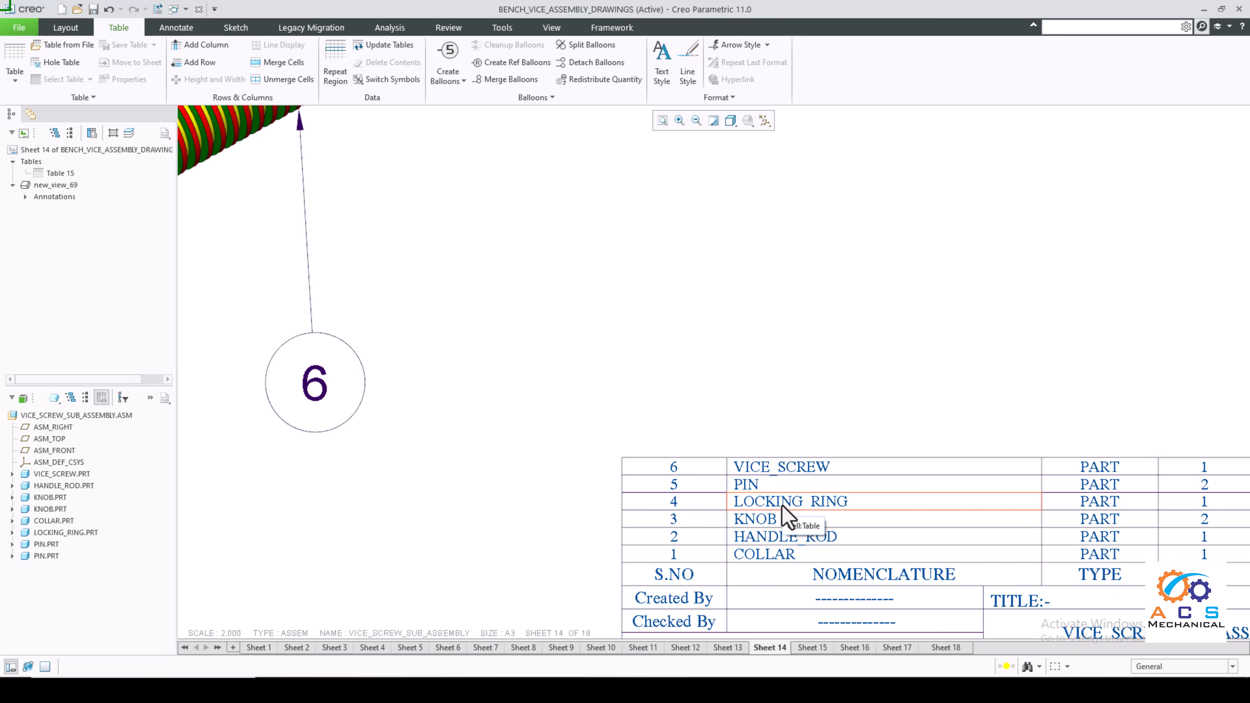
click(945, 647)
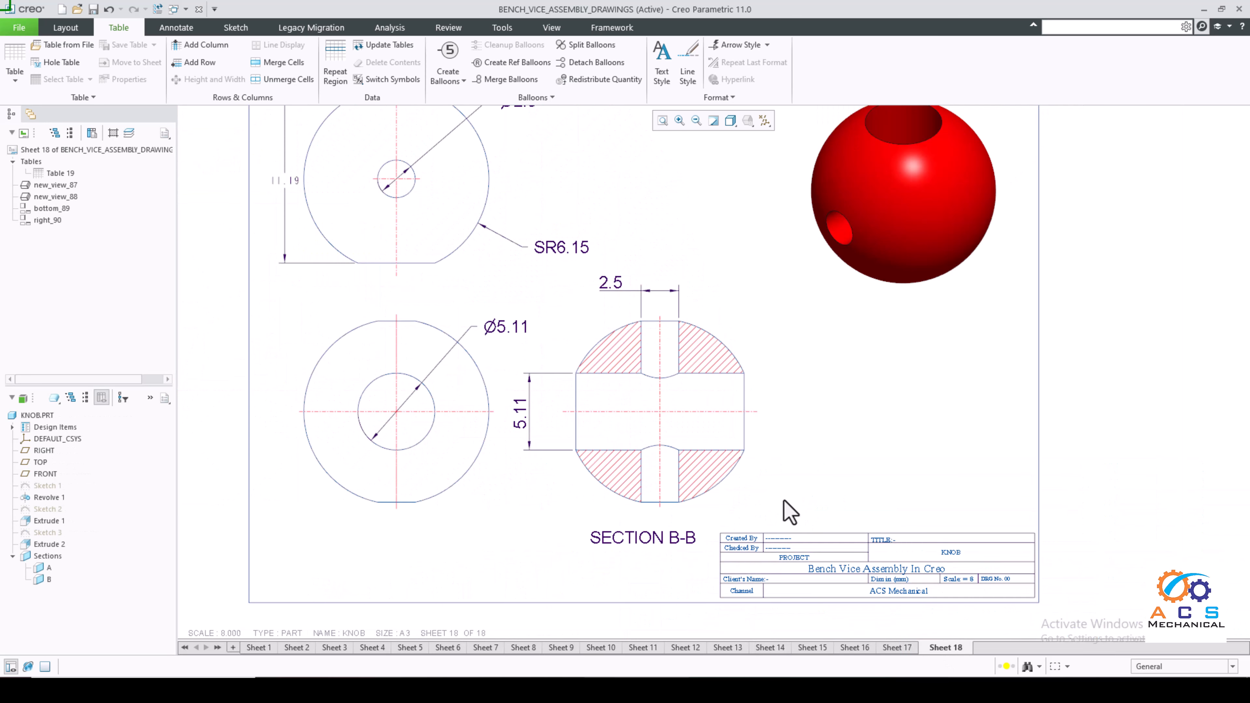
click(662, 121)
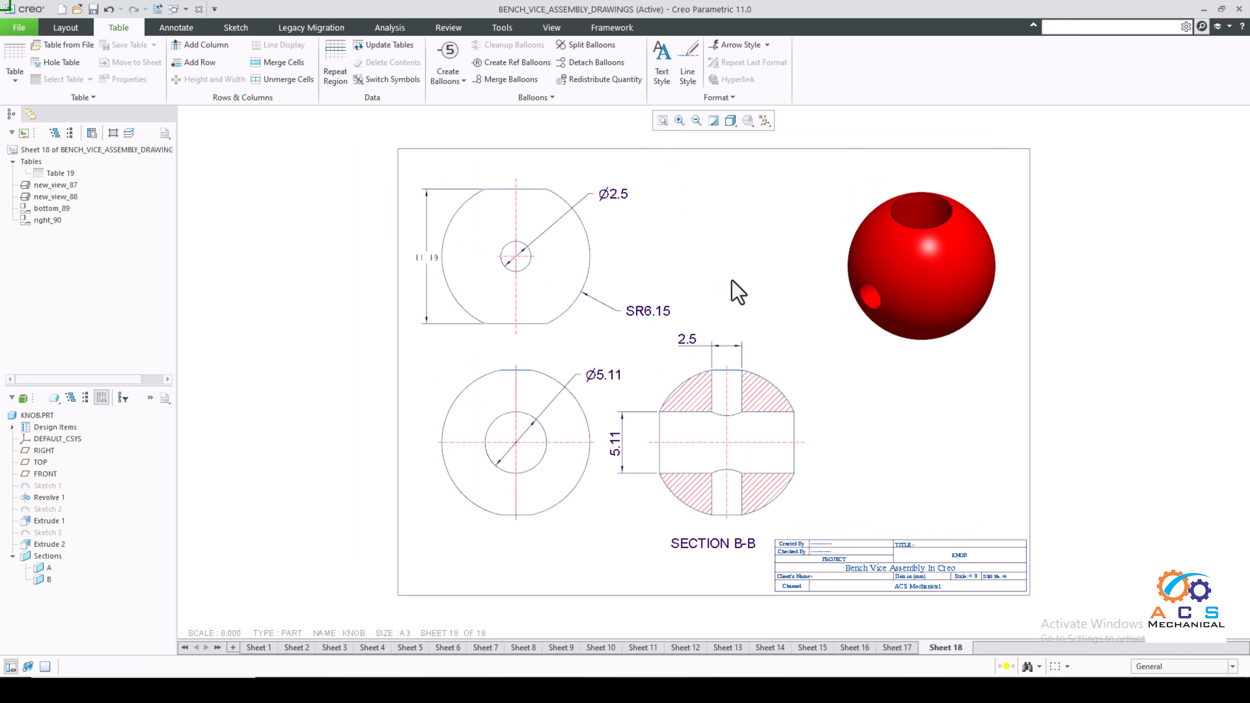